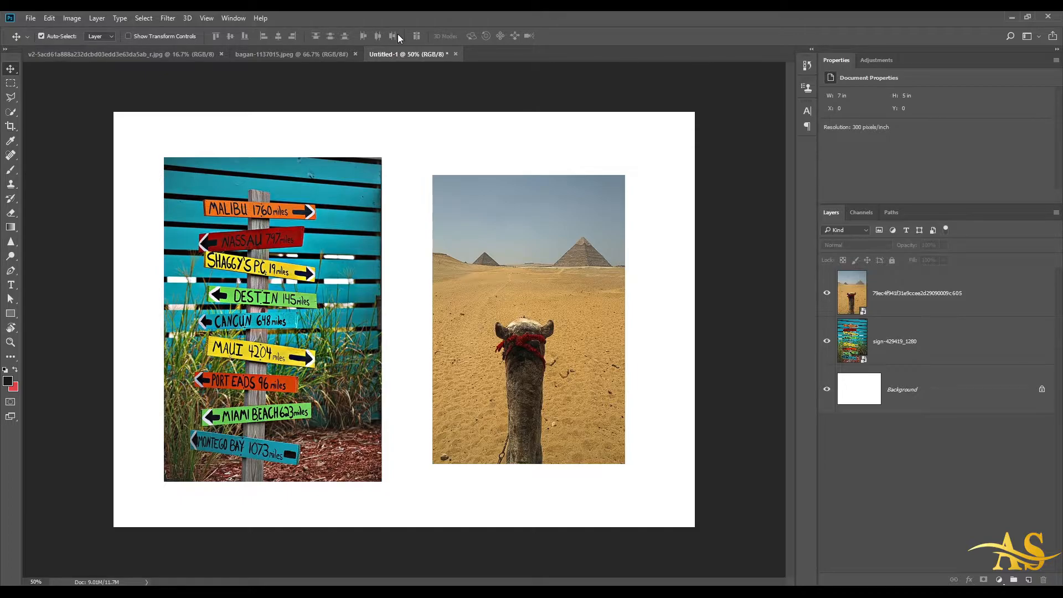
Step: Examine the option settings of the Rectangular Marquee and Brush tools, including the brush blending mode, and return to the Move tool
key(m)
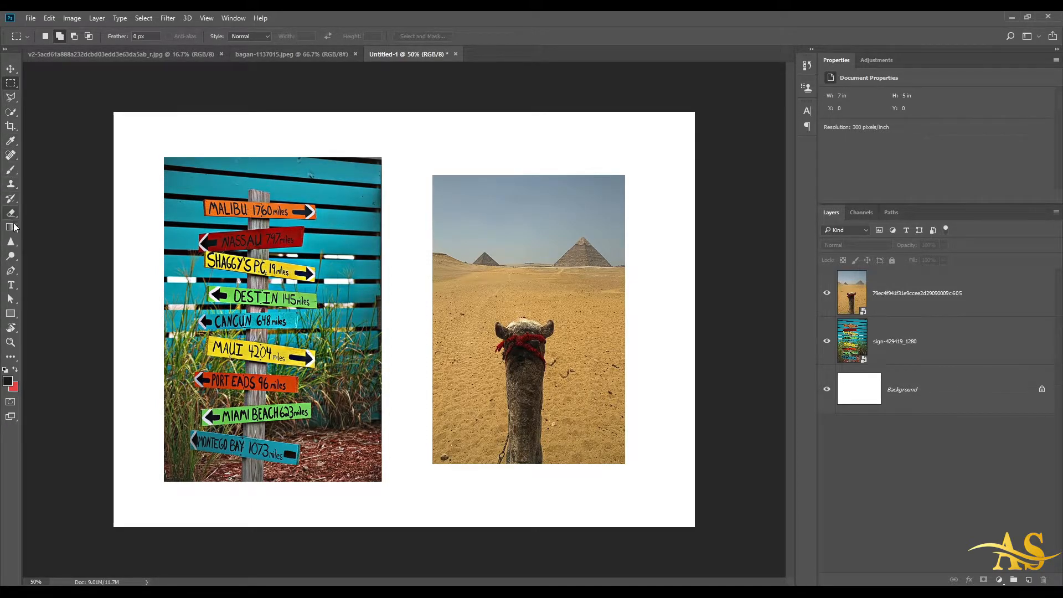
click(10, 169)
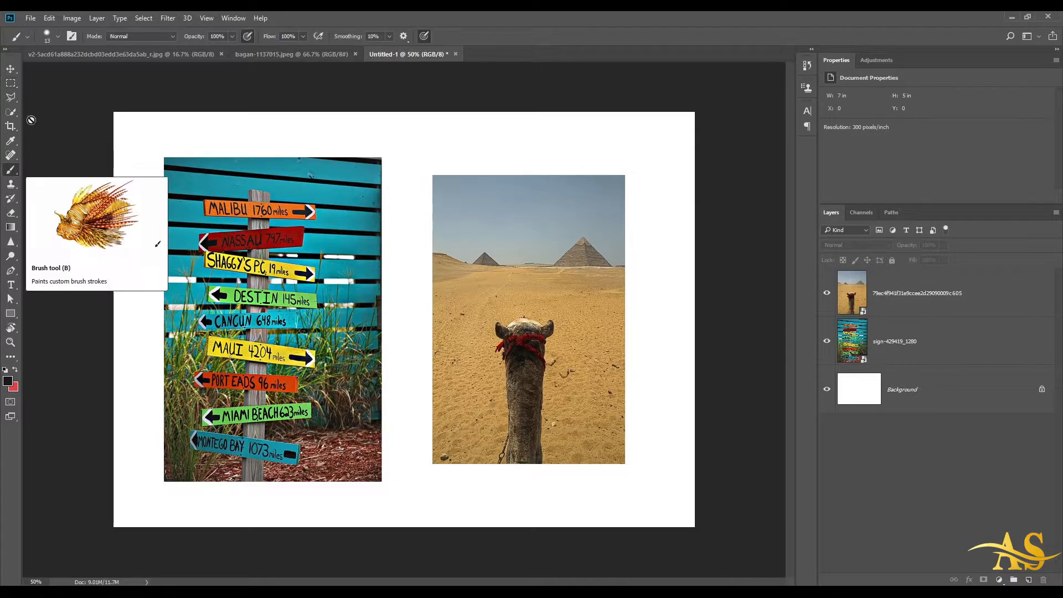
click(59, 38)
click(59, 38)
click(173, 38)
click(172, 37)
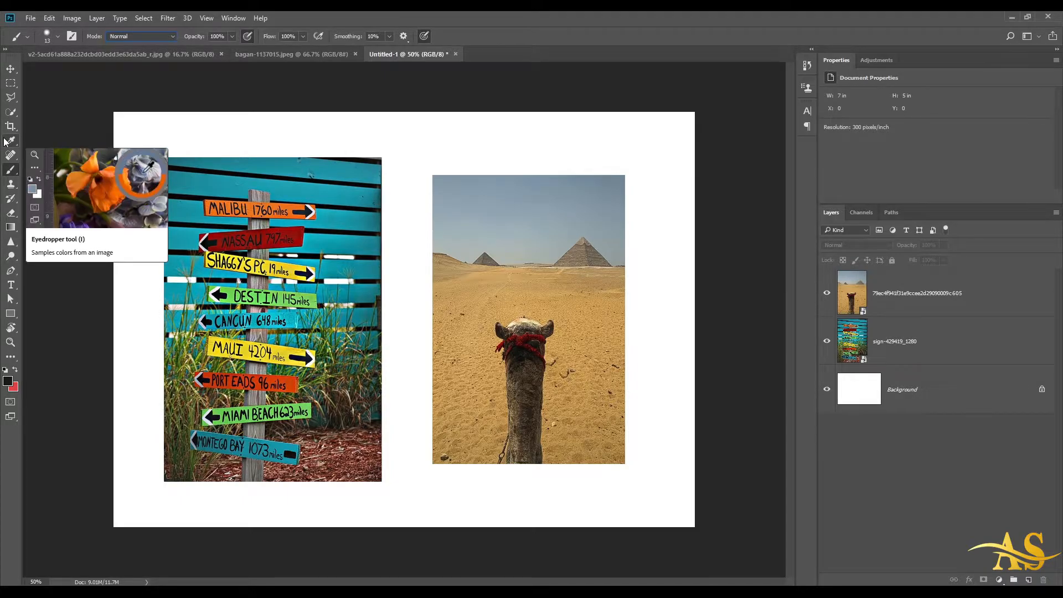
key(v)
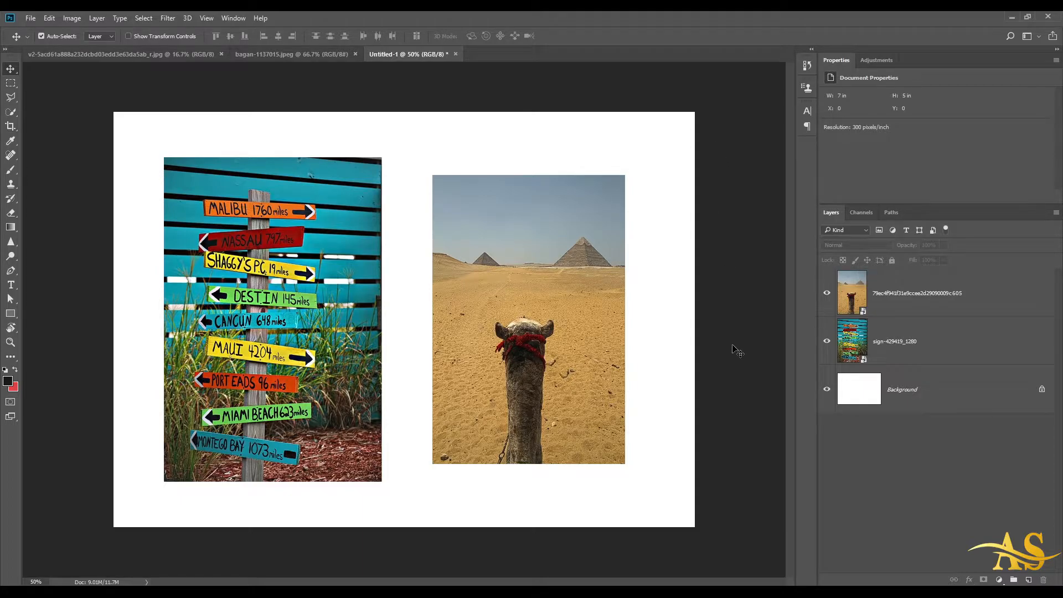
Step: Look through the three open documents, comparing the sea photo, bagan-1137015.jpeg and Untitled-1, ending on bagan-1137015.jpeg
scroll(563, 153, down, 6)
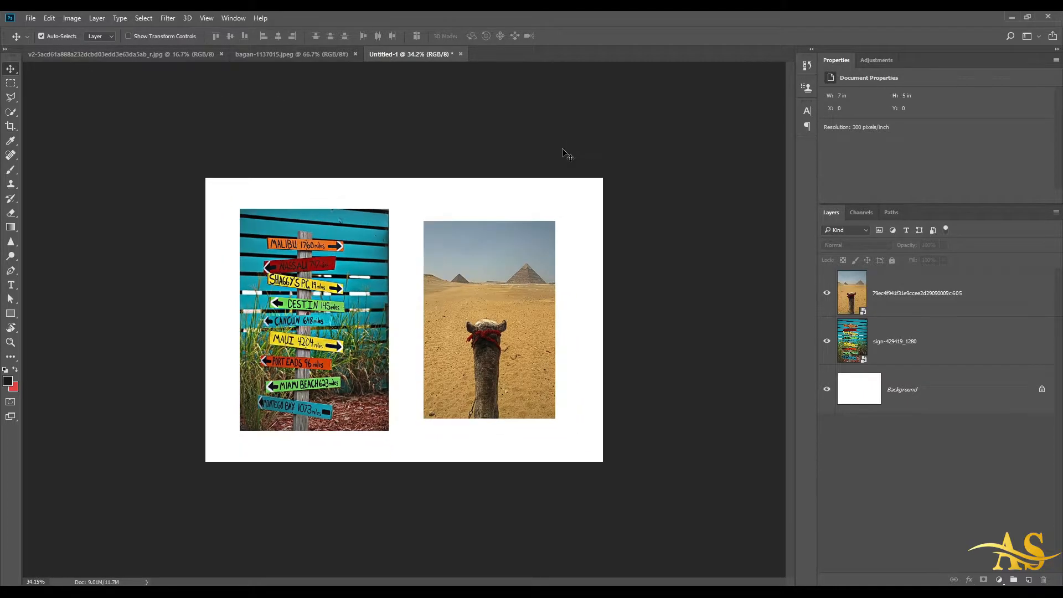
scroll(554, 194, up, 3)
scroll(371, 377, up, 4)
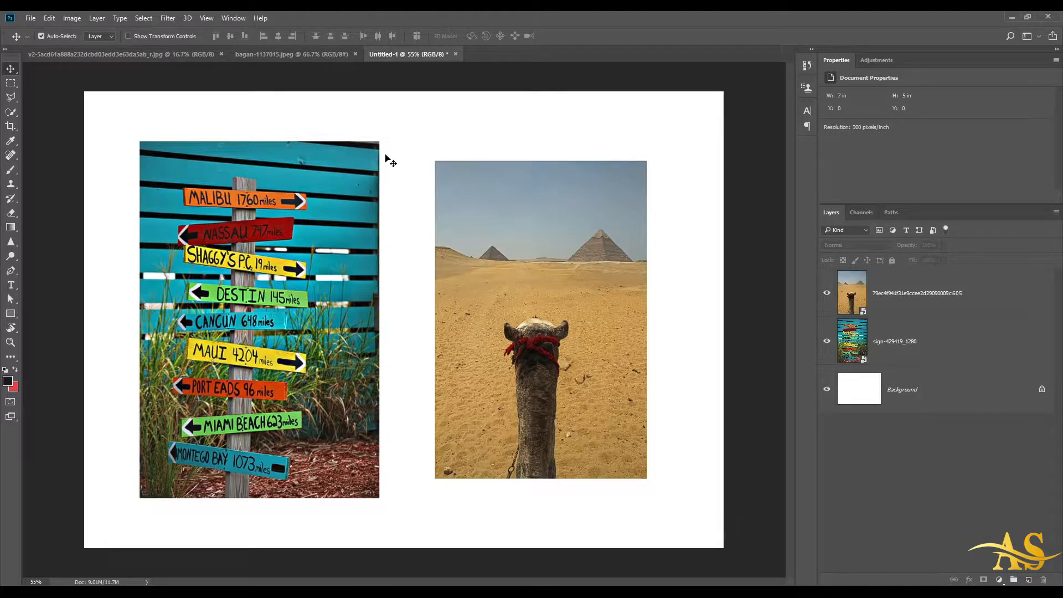
click(200, 53)
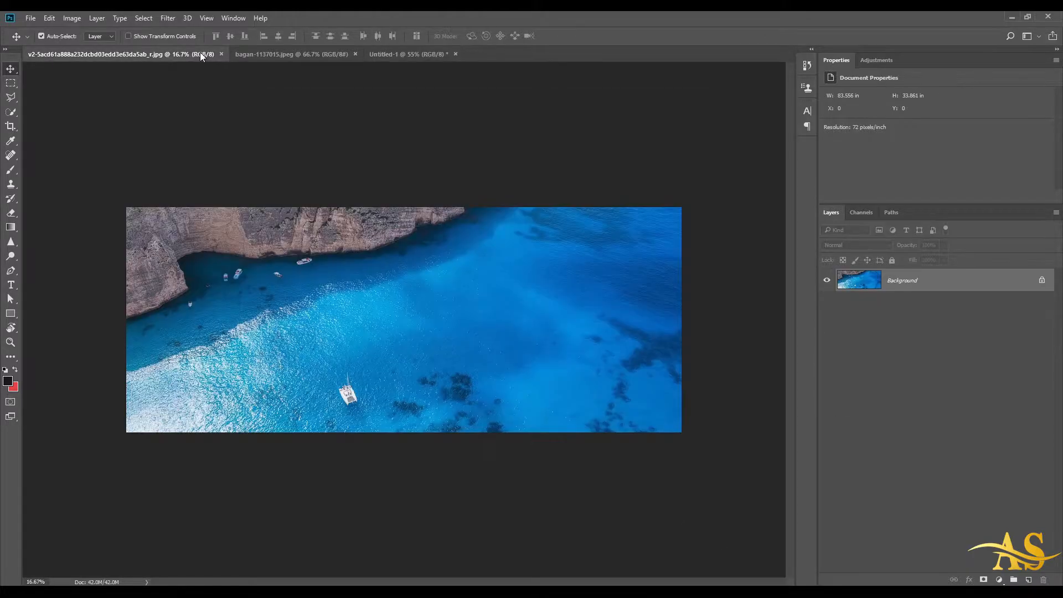
click(290, 55)
click(393, 54)
click(307, 55)
click(155, 55)
click(288, 55)
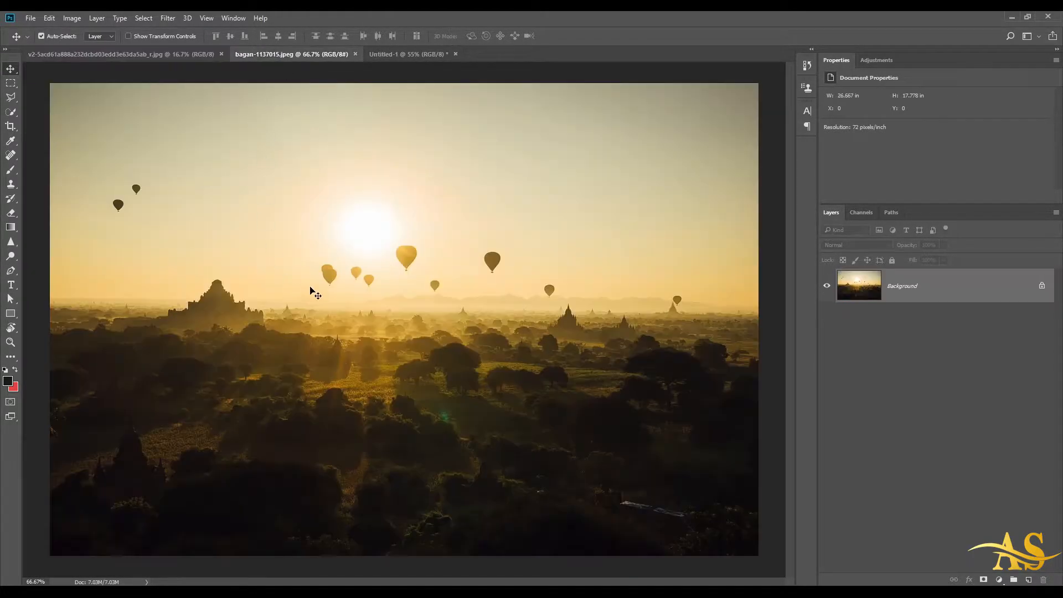
click(389, 54)
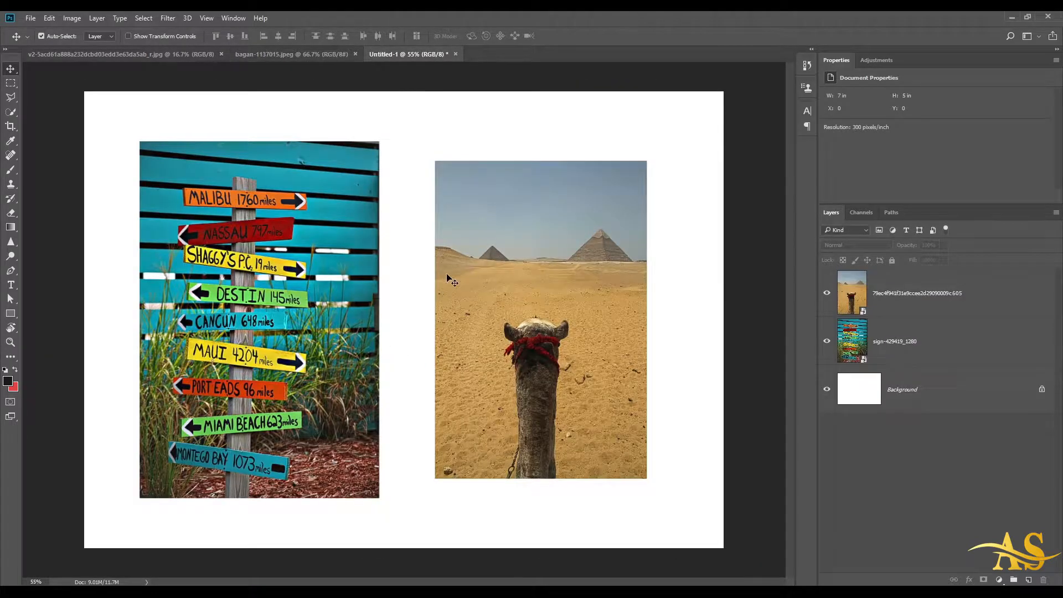
click(307, 54)
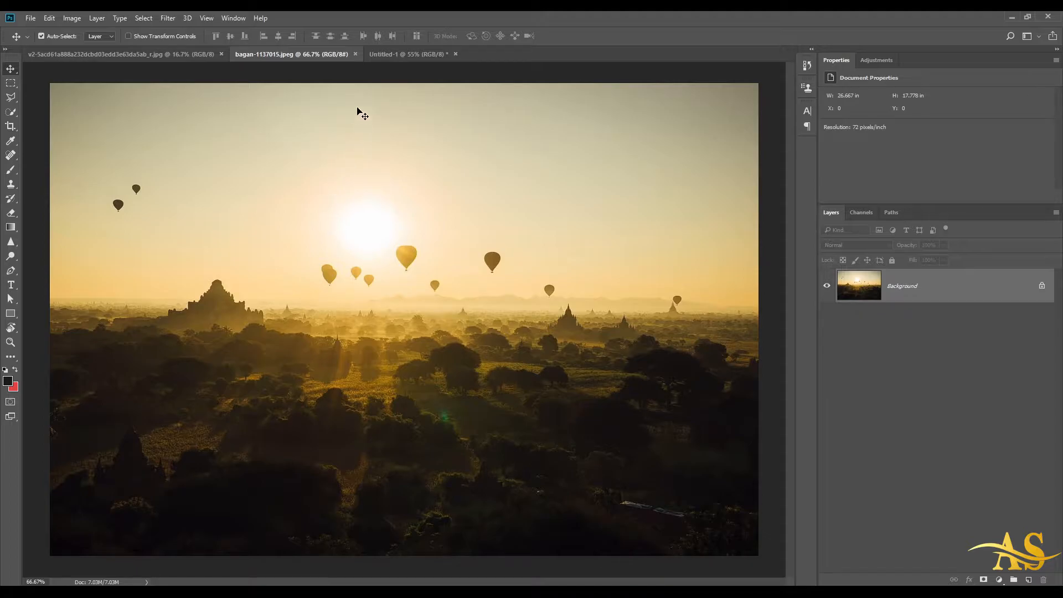
click(380, 54)
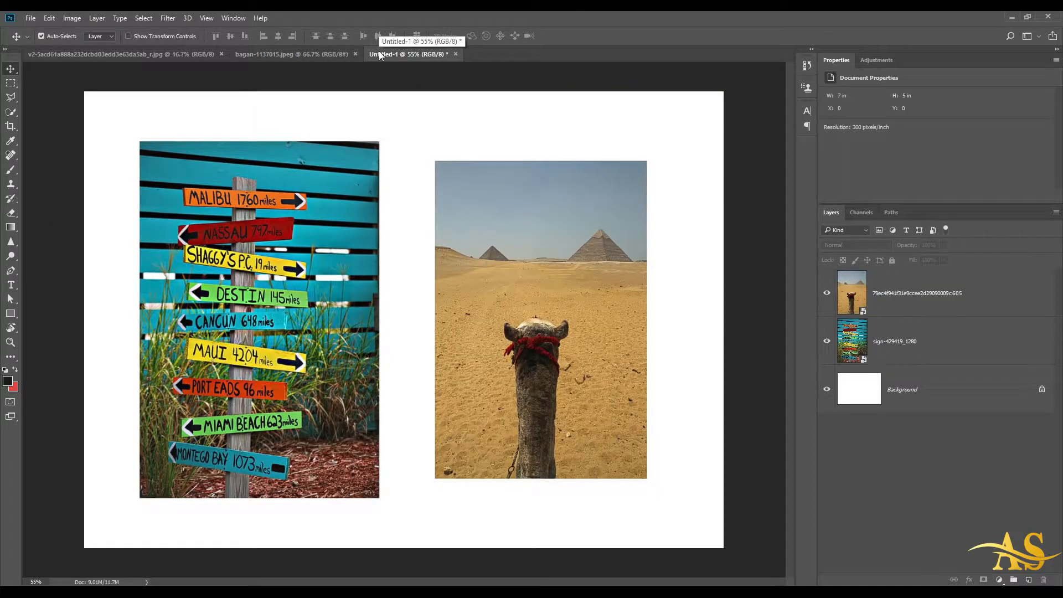
click(326, 55)
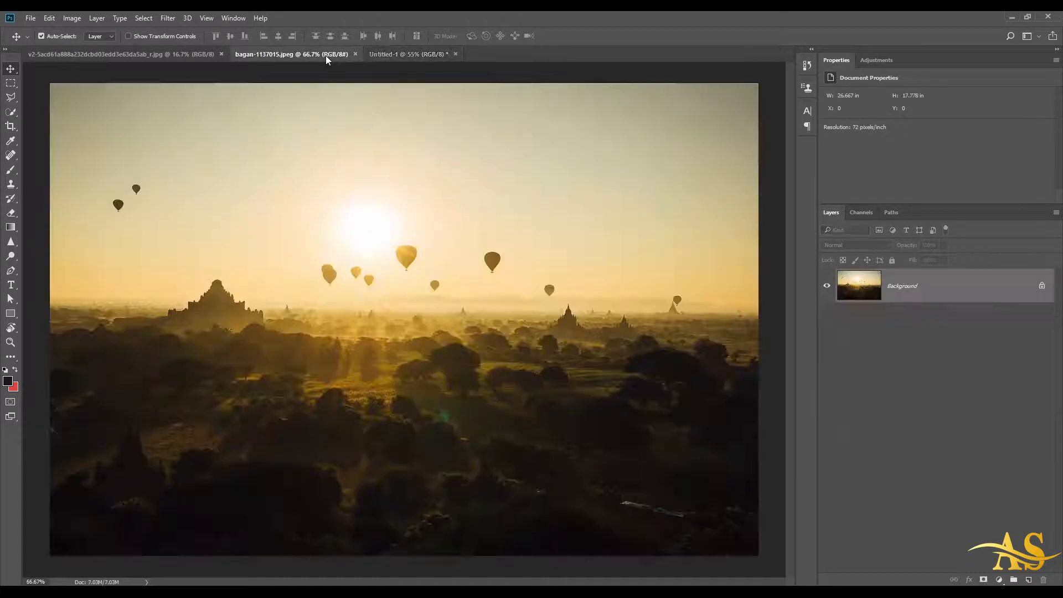
click(388, 53)
click(321, 51)
click(11, 170)
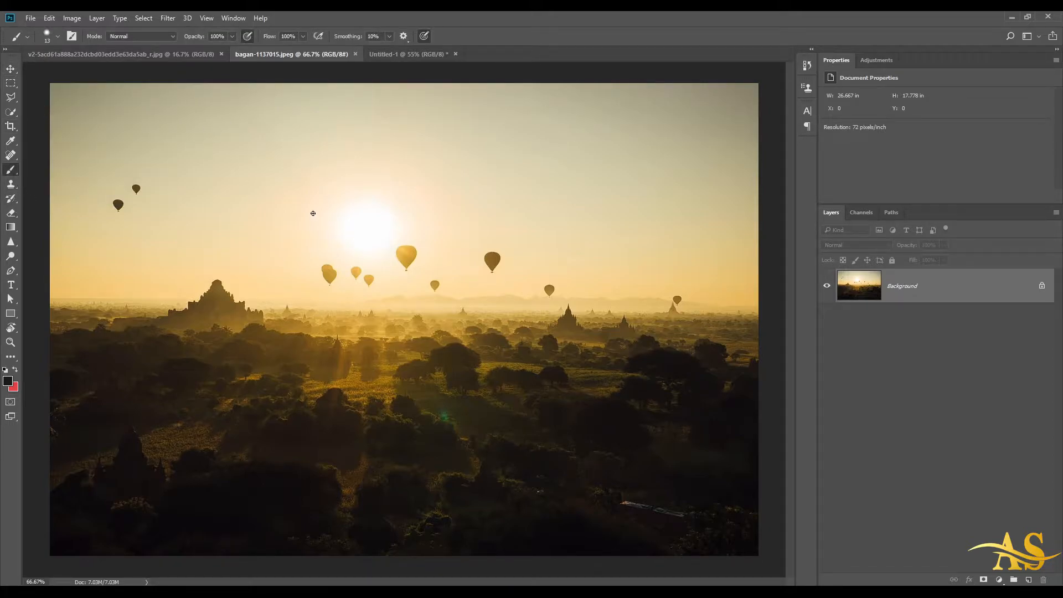
key(v)
drag(343, 194, 310, 243)
click(573, 248)
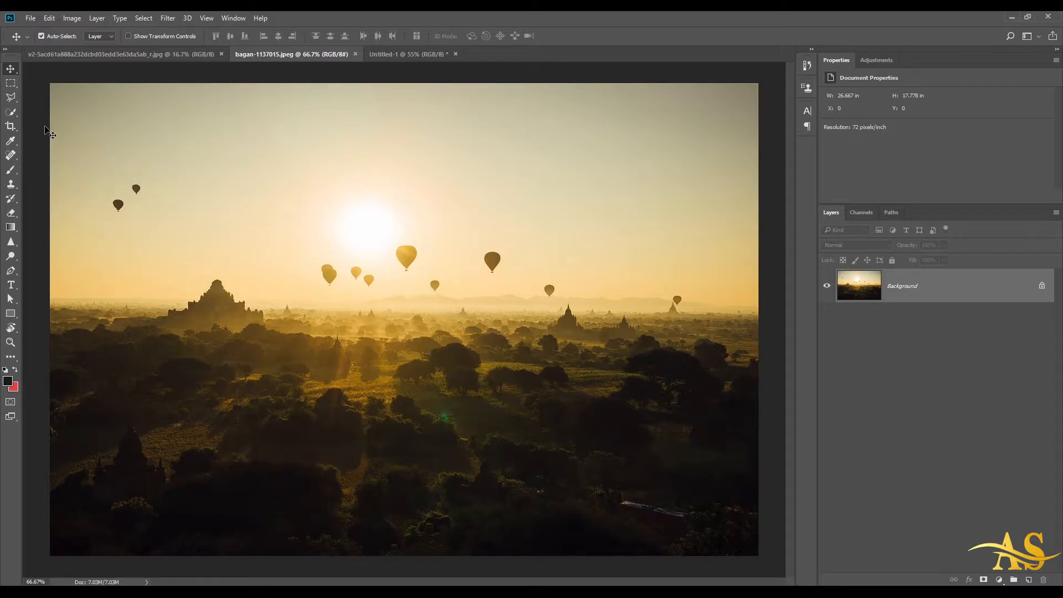
Step: Check the tools grouped with the healing and painting brushes and activate the Content-Aware Move tool
click(15, 159)
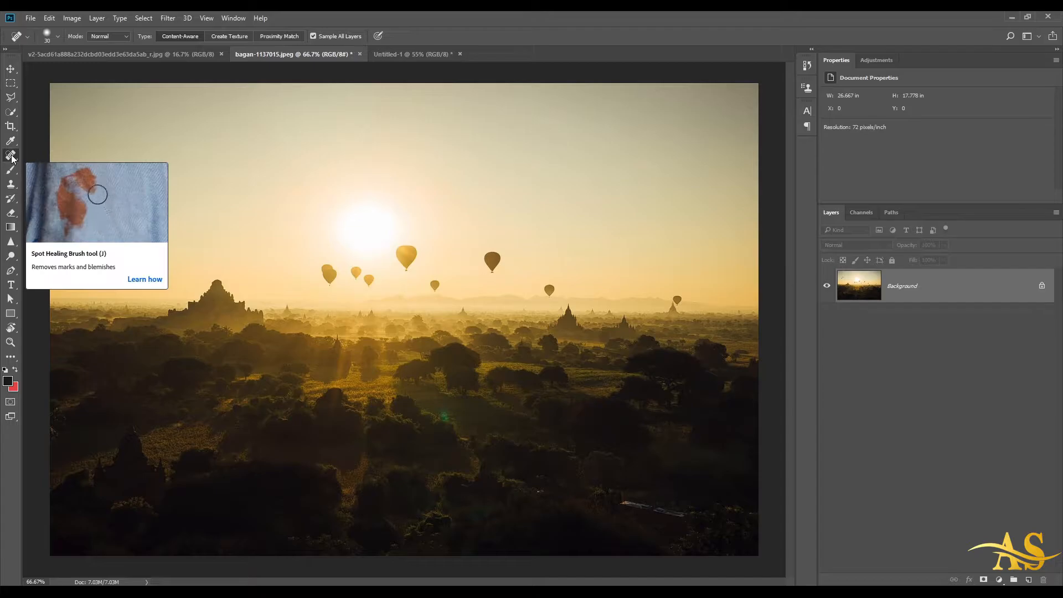
right_click(12, 158)
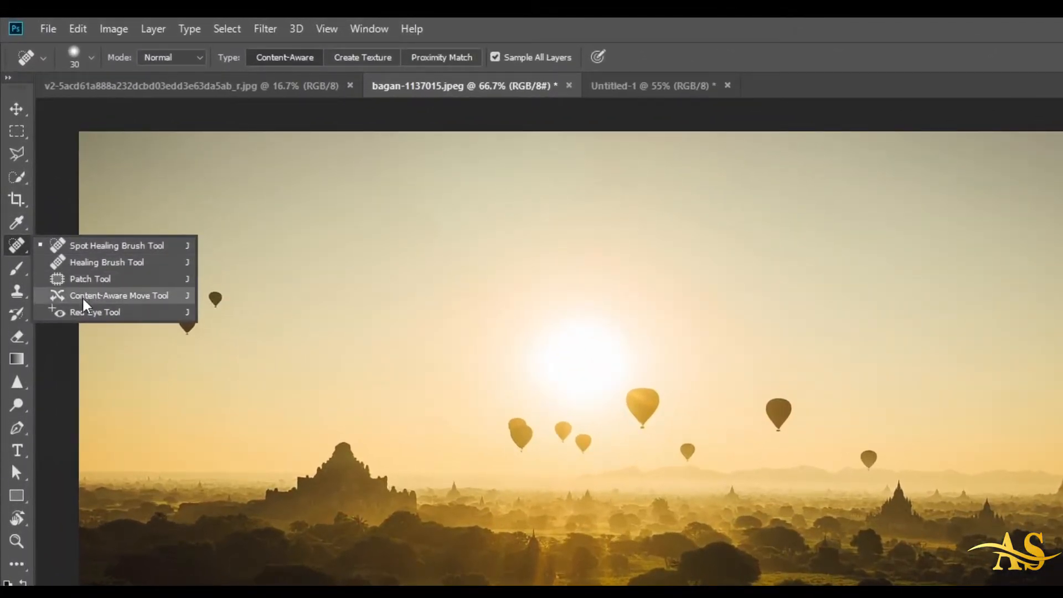
click(89, 295)
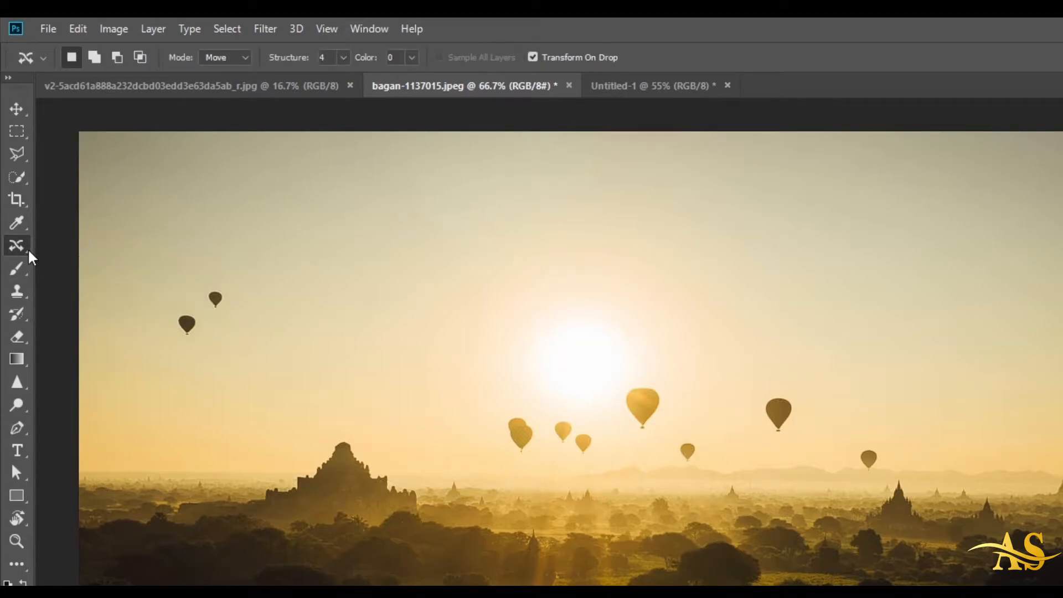
right_click(26, 253)
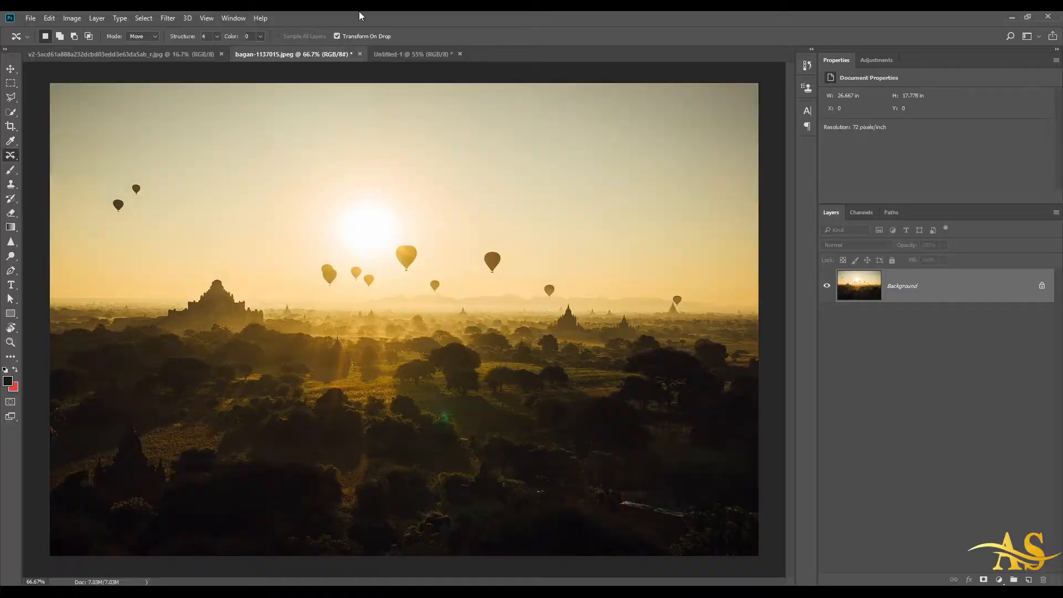
click(16, 269)
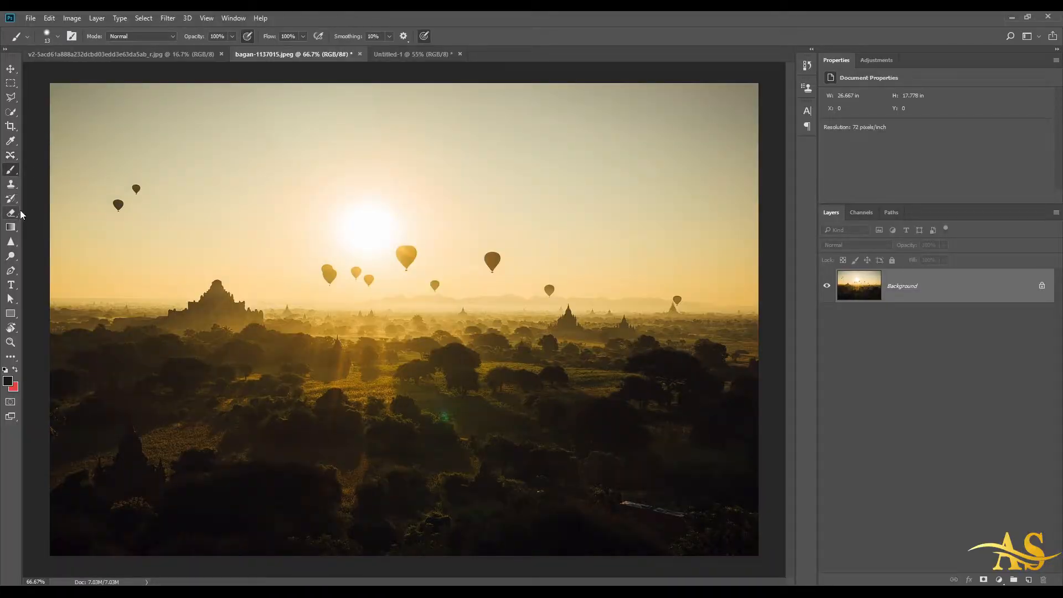
right_click(13, 172)
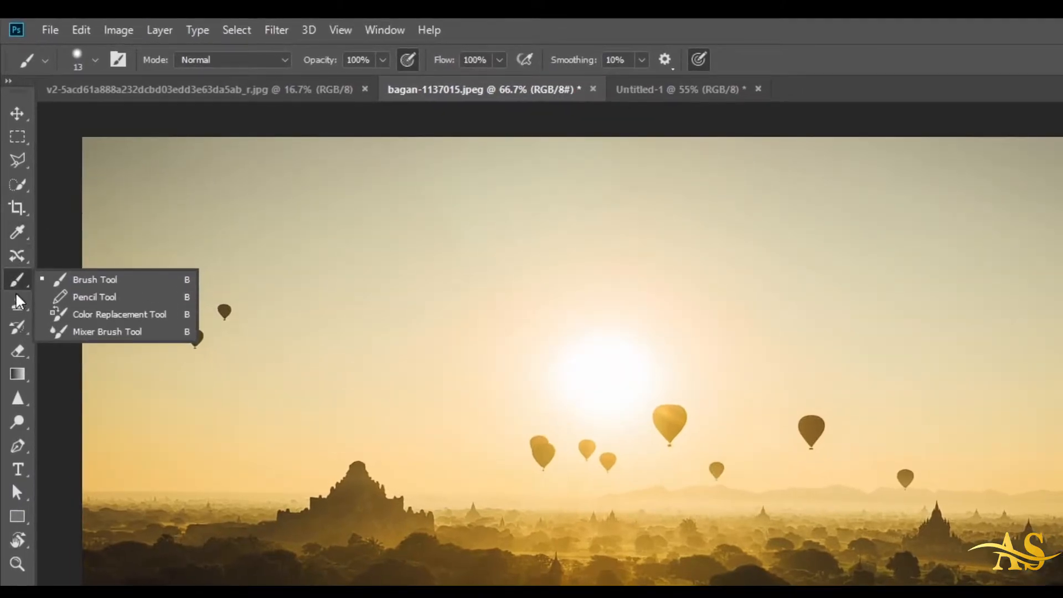
click(21, 258)
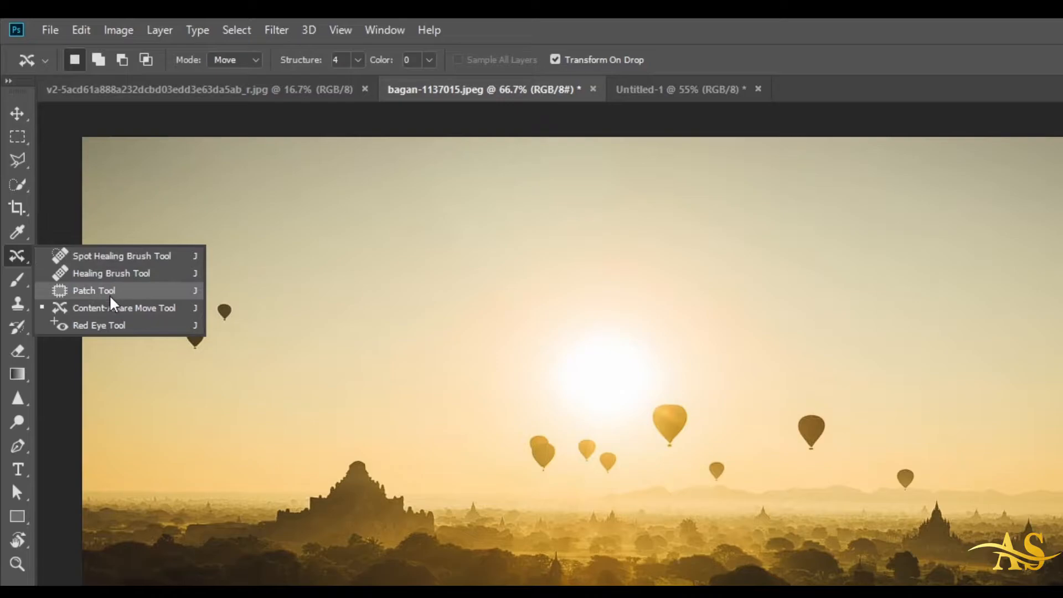
click(18, 233)
click(22, 262)
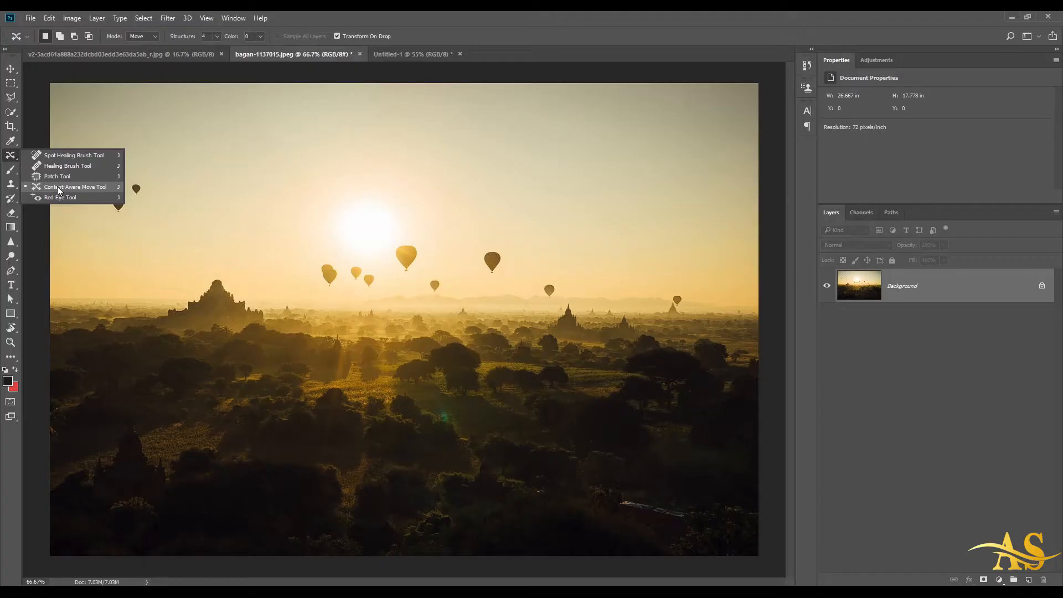
click(95, 307)
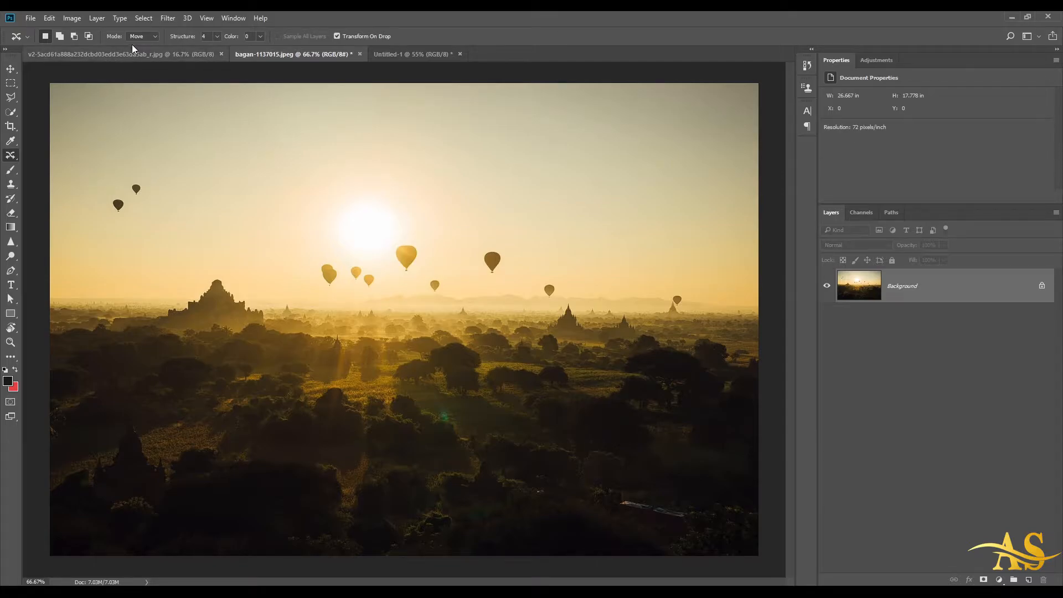
Step: Try to relocate the two leftmost balloons closer to the sun in Move mode, undo the change and clear the selection
mouse_move(141, 177)
mouse_down()
mouse_move(111, 194)
mouse_move(123, 224)
mouse_move(148, 192)
mouse_move(141, 176)
mouse_up()
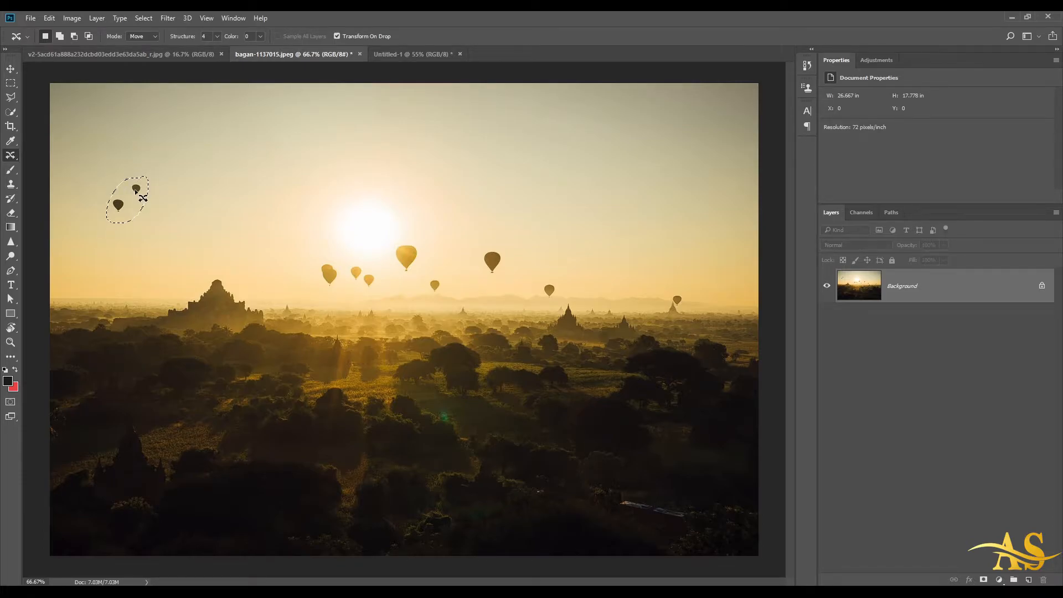
drag(136, 191, 190, 190)
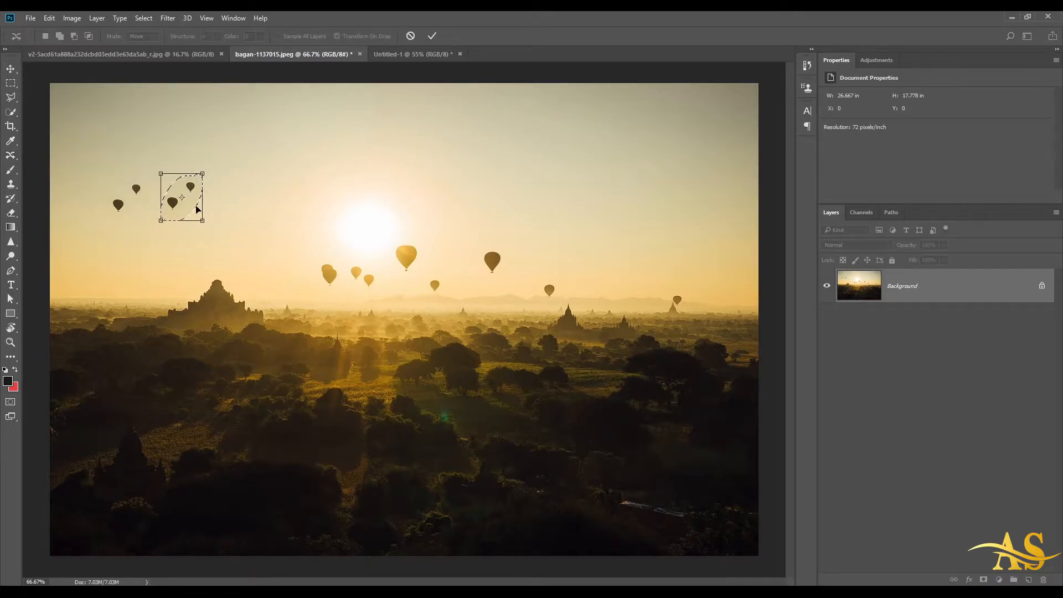
click(431, 35)
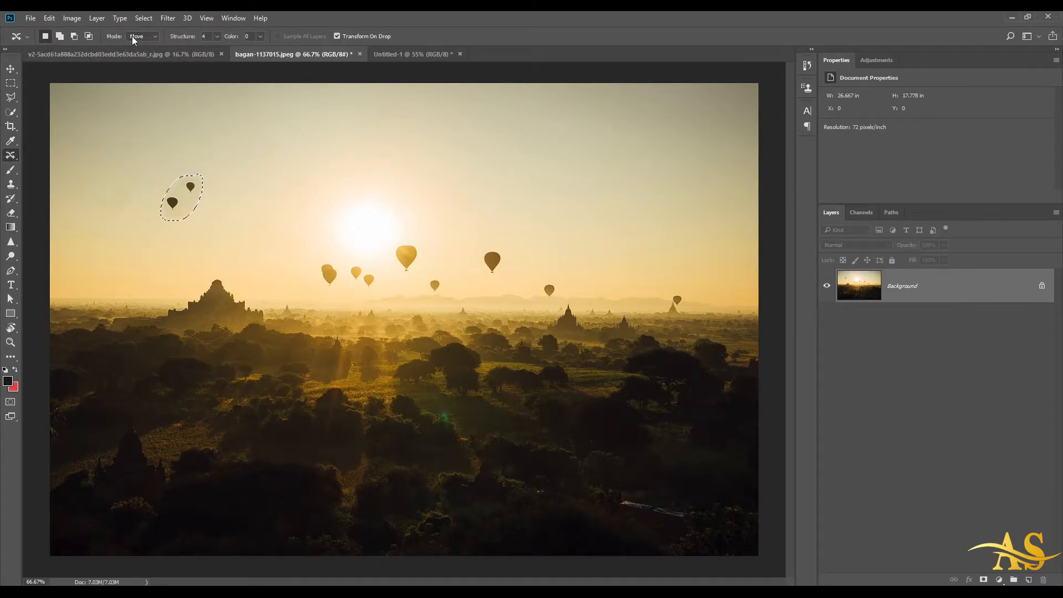
key(ctrl+z)
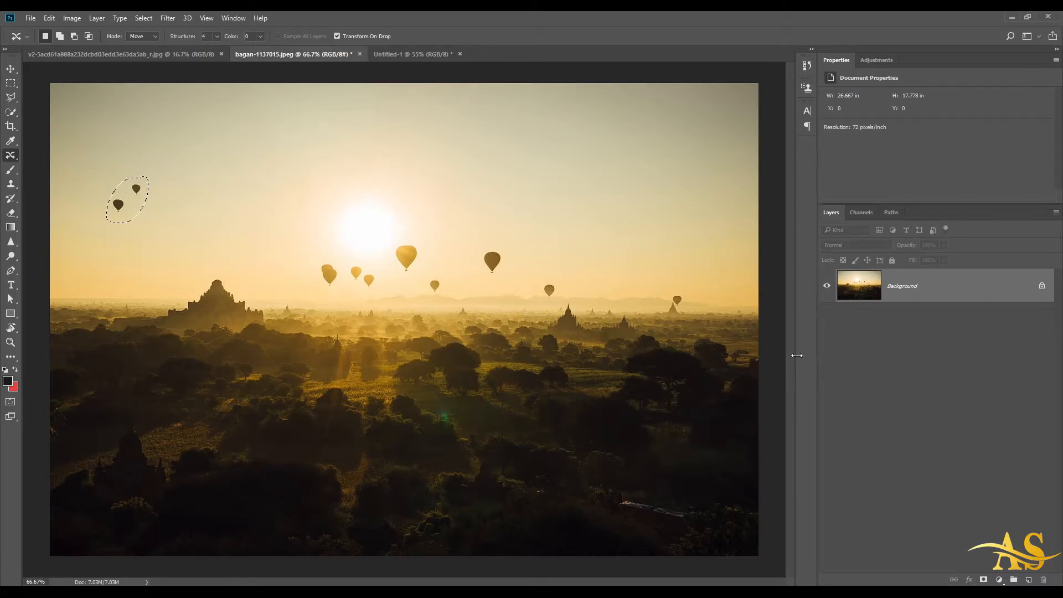
key(ctrl+d)
Step: Set the remix mode to Extend, duplicate the two leftmost balloons just beside the originals towards the sun, and deselect
click(138, 35)
click(130, 51)
mouse_move(139, 178)
mouse_down()
mouse_move(105, 190)
mouse_move(97, 221)
mouse_move(127, 230)
mouse_move(154, 199)
mouse_move(147, 174)
mouse_move(134, 206)
mouse_move(176, 210)
mouse_up()
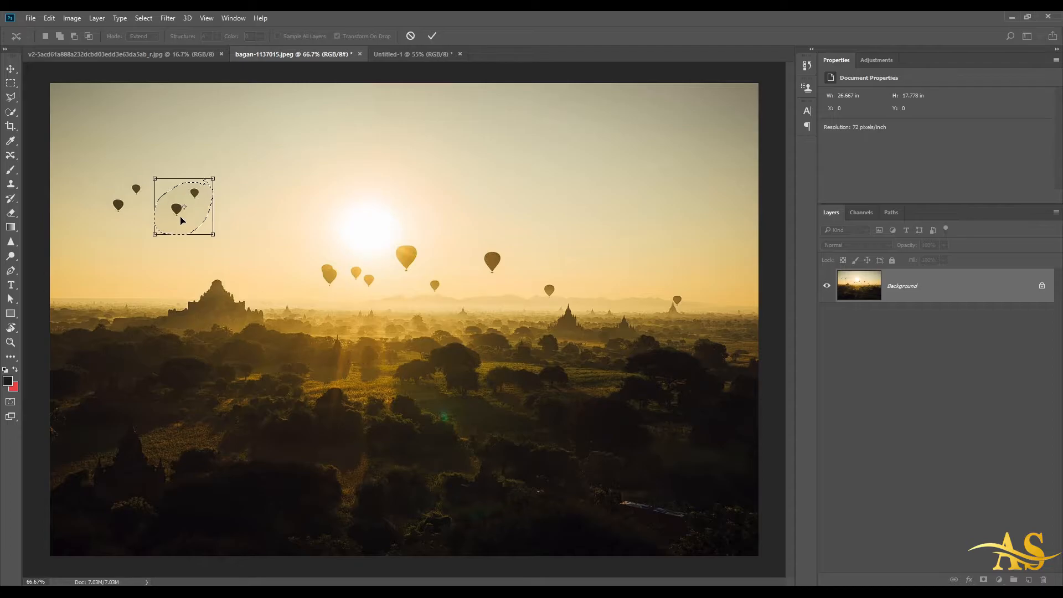
click(432, 35)
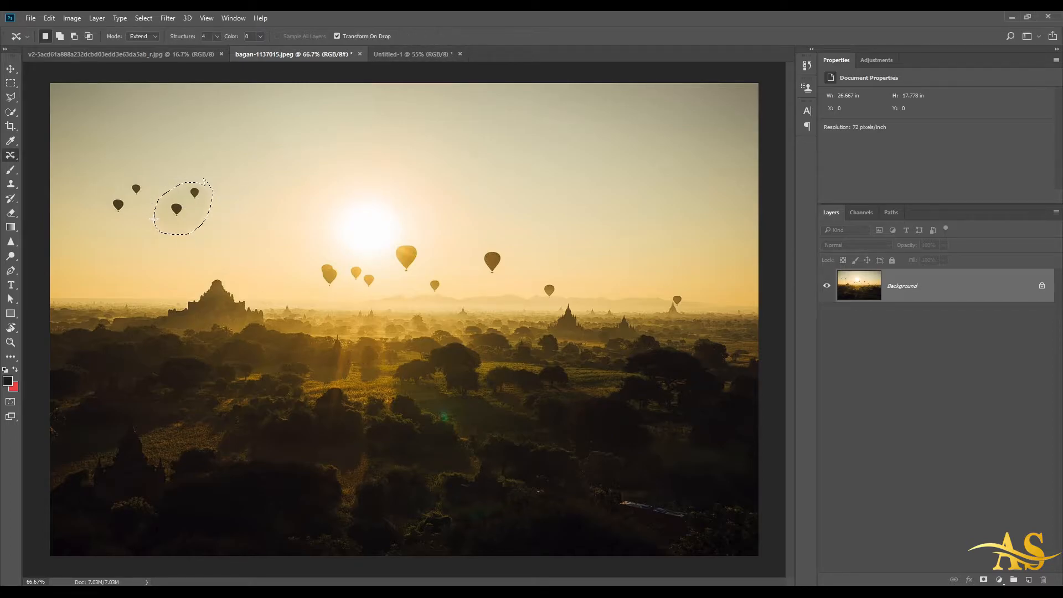
key(ctrl+d)
Step: Duplicate the two leftmost balloons into the sky near the photo's right edge in Extend mode and deselect
mouse_move(145, 176)
mouse_down()
mouse_move(100, 199)
mouse_move(114, 216)
mouse_move(141, 202)
mouse_move(144, 176)
mouse_move(144, 191)
mouse_move(255, 165)
mouse_move(385, 158)
mouse_move(659, 168)
mouse_move(721, 228)
mouse_up()
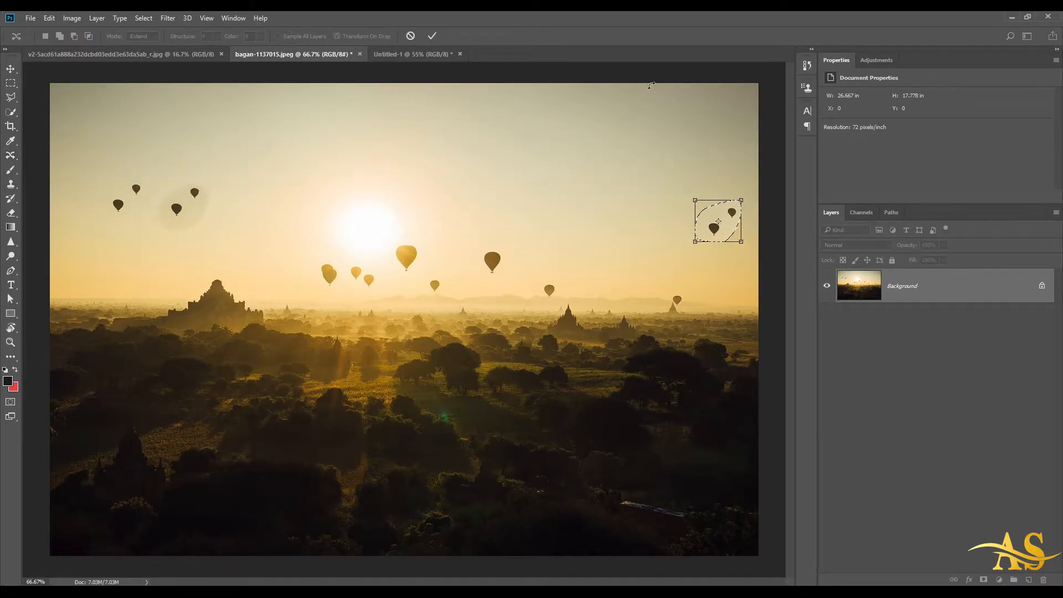
click(433, 36)
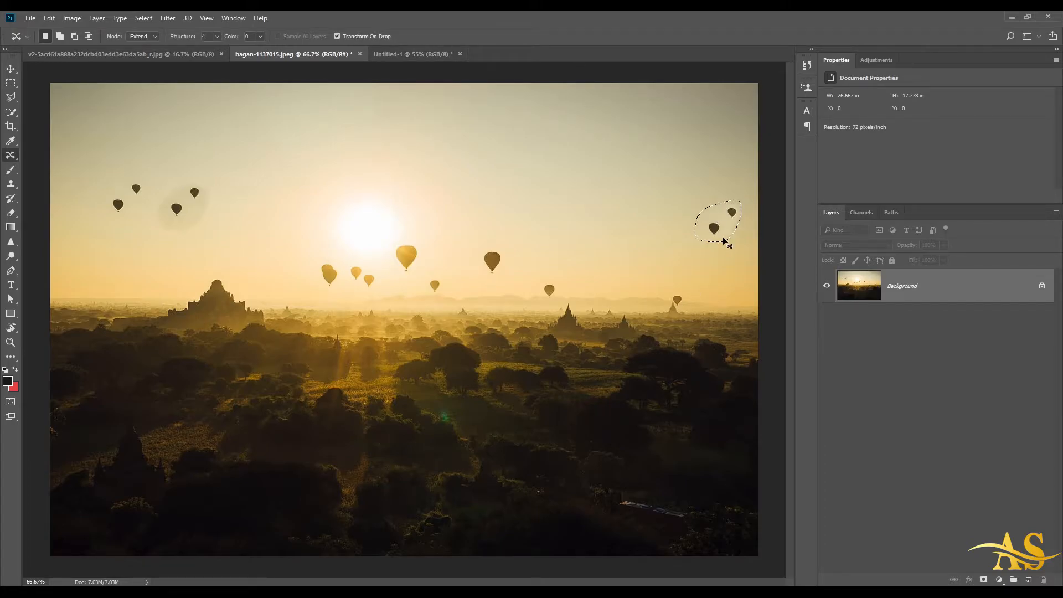
key(ctrl+d)
click(141, 37)
click(154, 37)
click(148, 45)
click(143, 37)
click(10, 68)
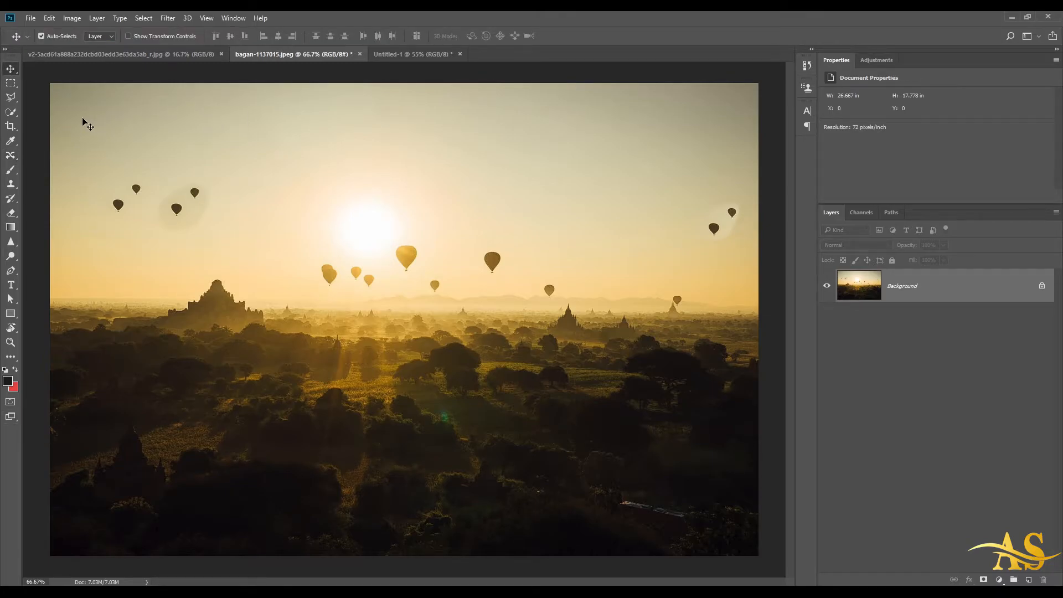
click(11, 156)
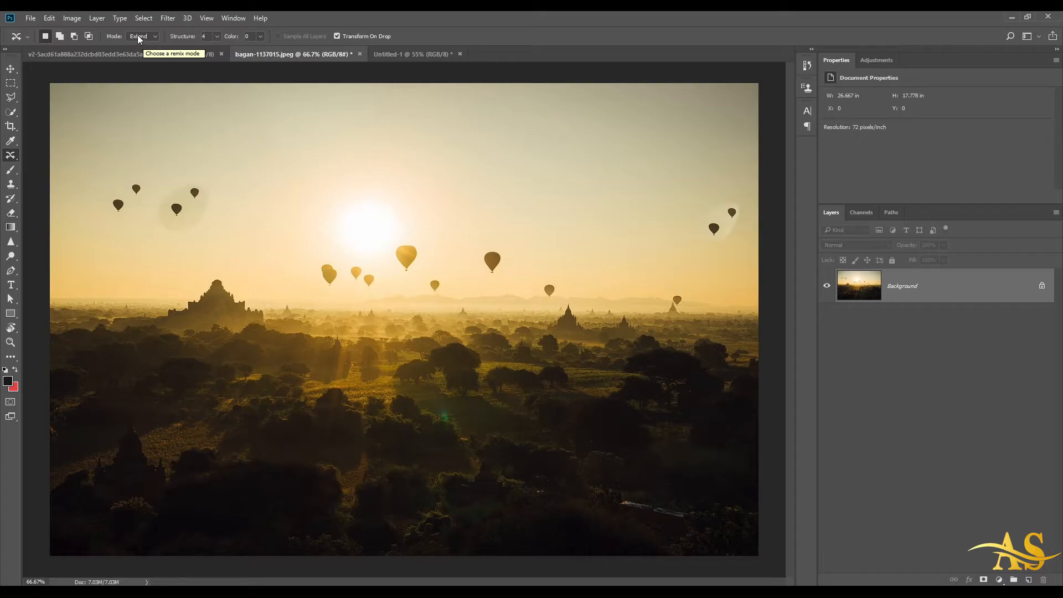
Step: Check the tool preset options for the Content-Aware Move tool, including the commands for resetting tools, and close them
click(28, 36)
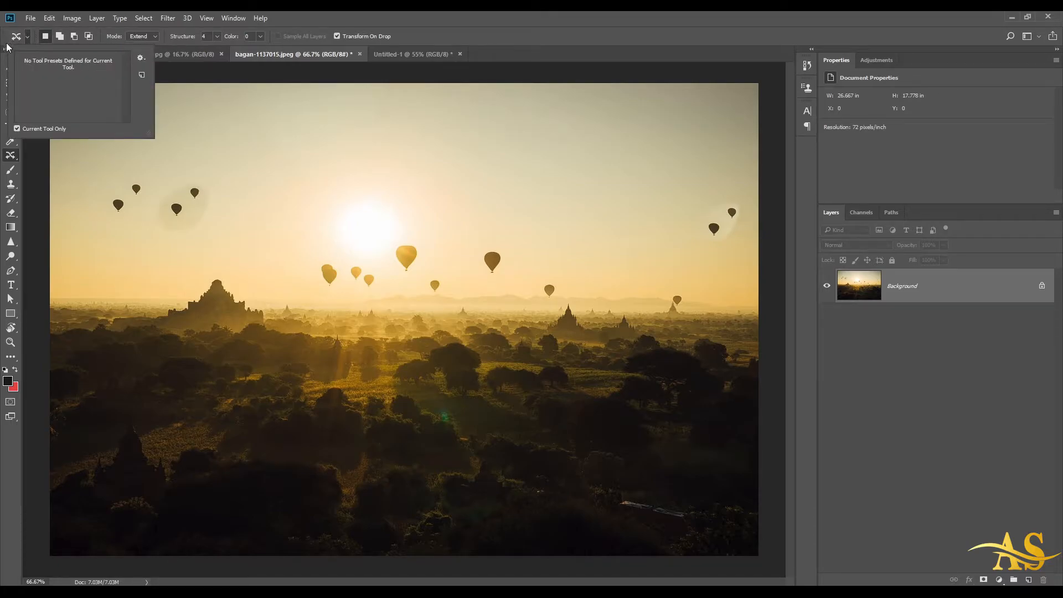
click(141, 58)
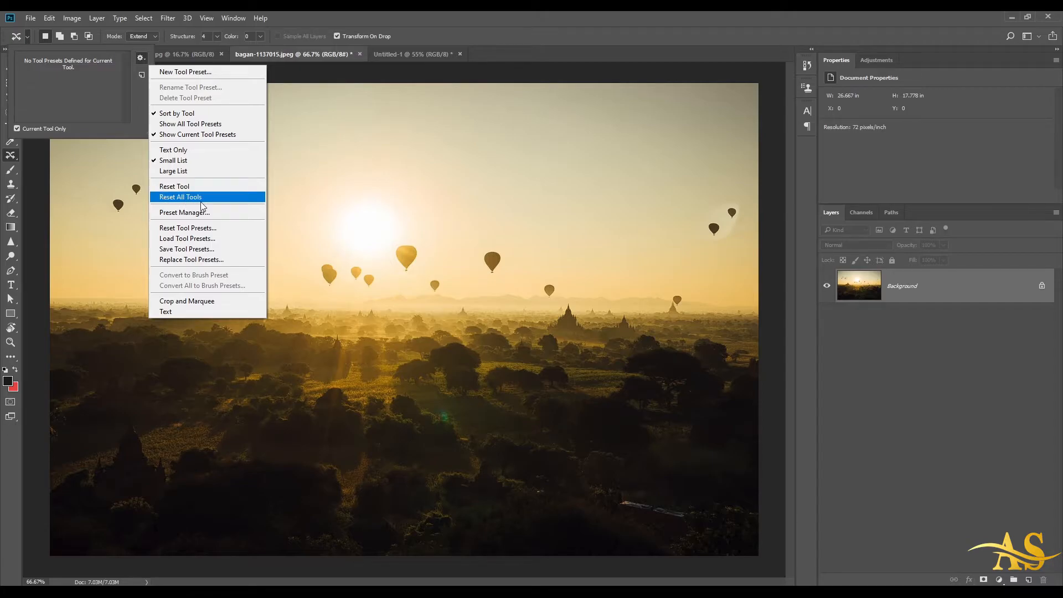
click(122, 155)
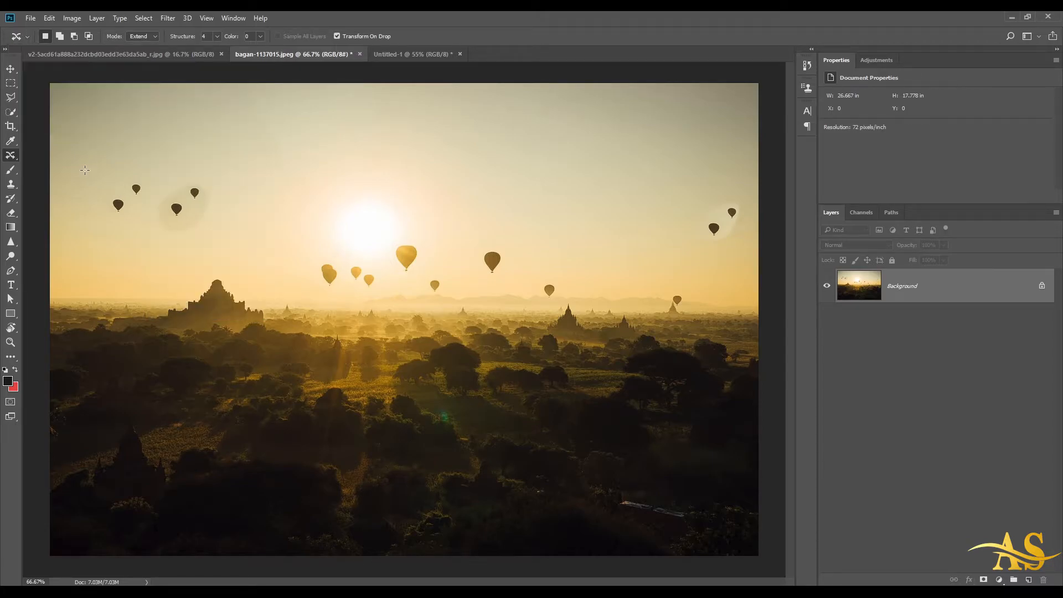
Step: Customize the toolbar by moving the Single Row Marquee Tool to Extra Tools, apply it and check the marquee tool group
click(11, 357)
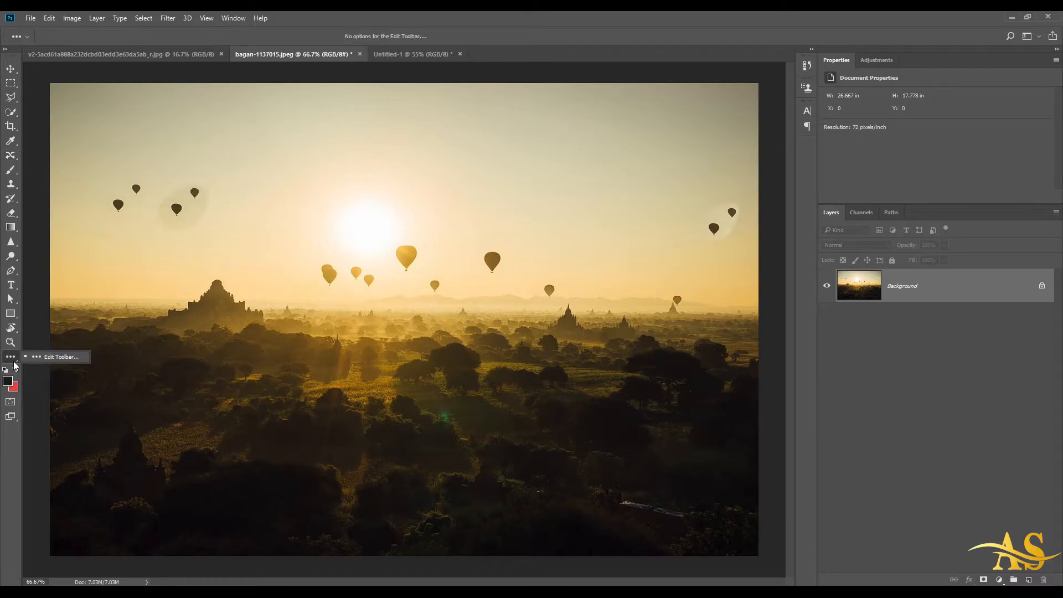
click(55, 357)
scroll(416, 242, down, 5)
mouse_move(488, 224)
mouse_down()
mouse_move(490, 392)
mouse_move(496, 171)
mouse_up()
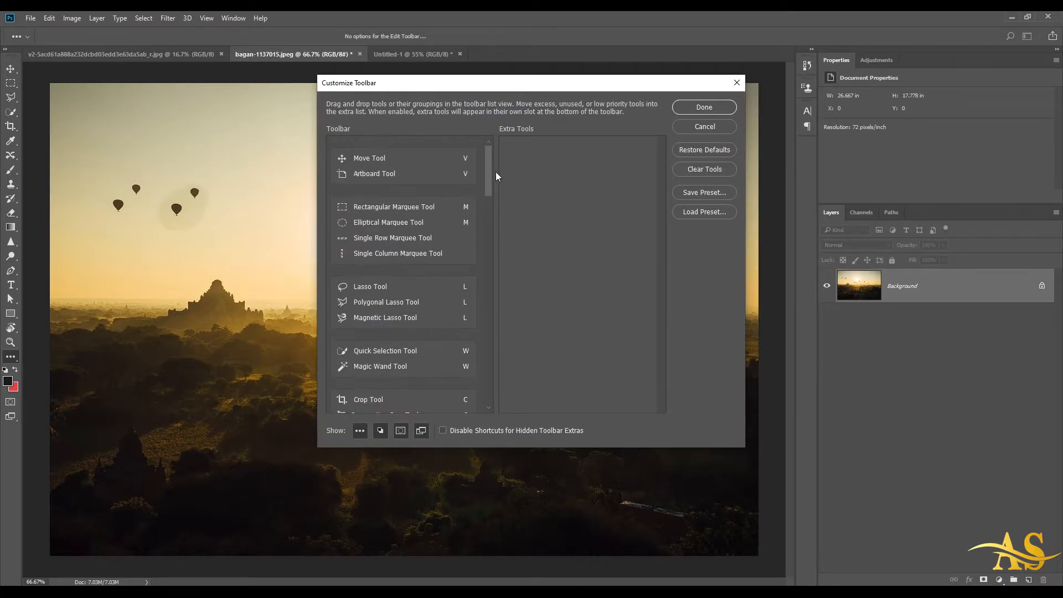
drag(386, 238, 520, 202)
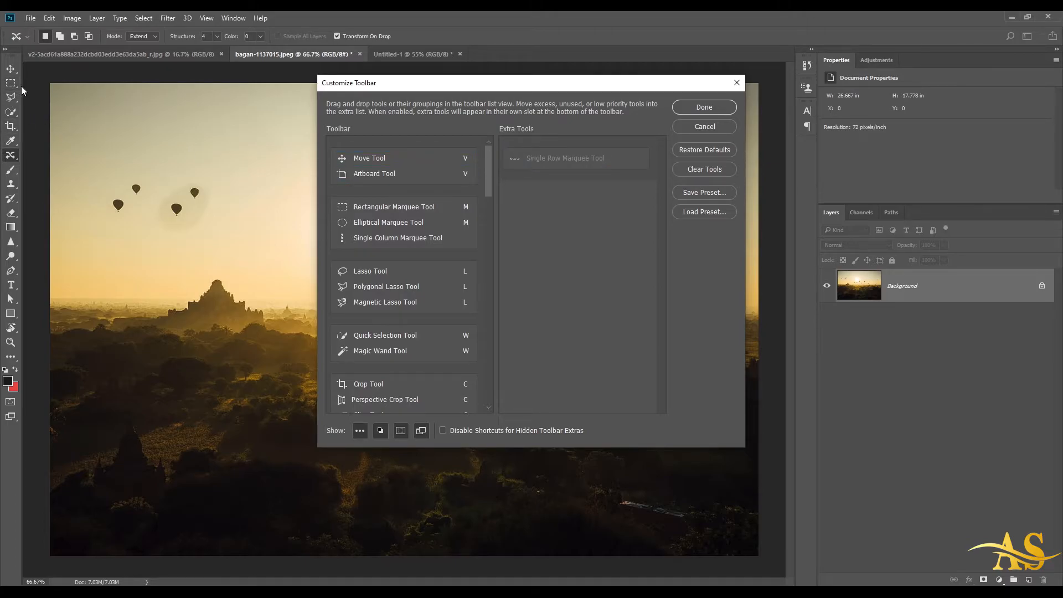
click(710, 107)
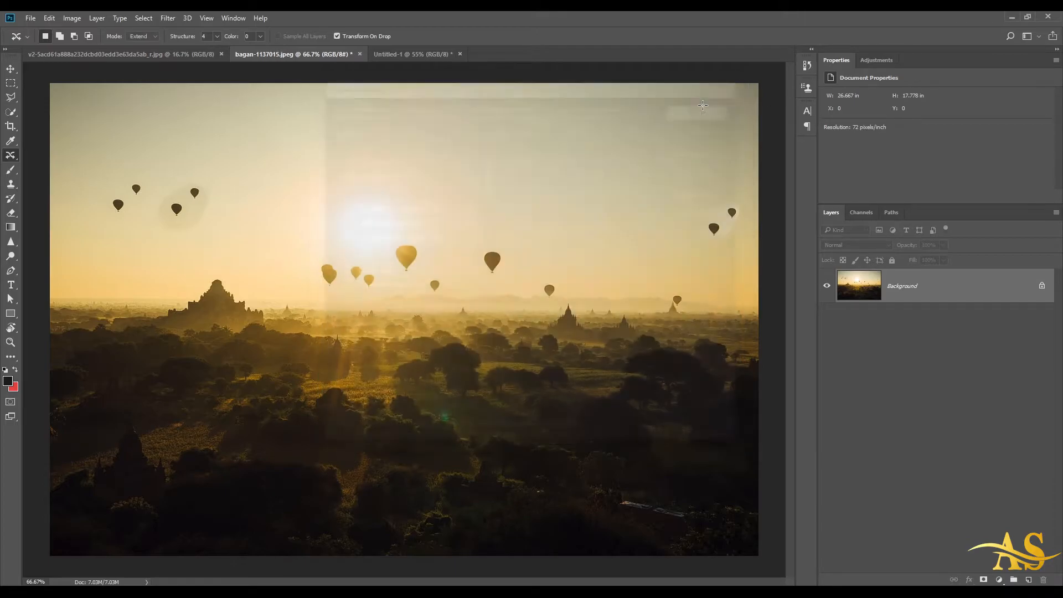
click(10, 83)
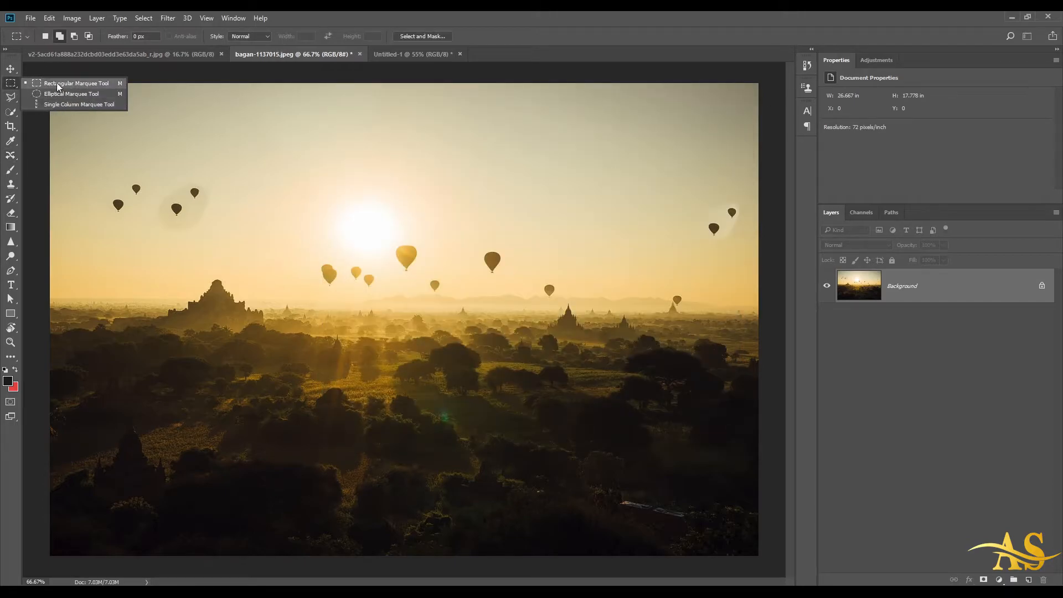
Step: Return the Single Row Marquee Tool from Extra Tools to its toolbar group and check the marquee tools again
click(10, 356)
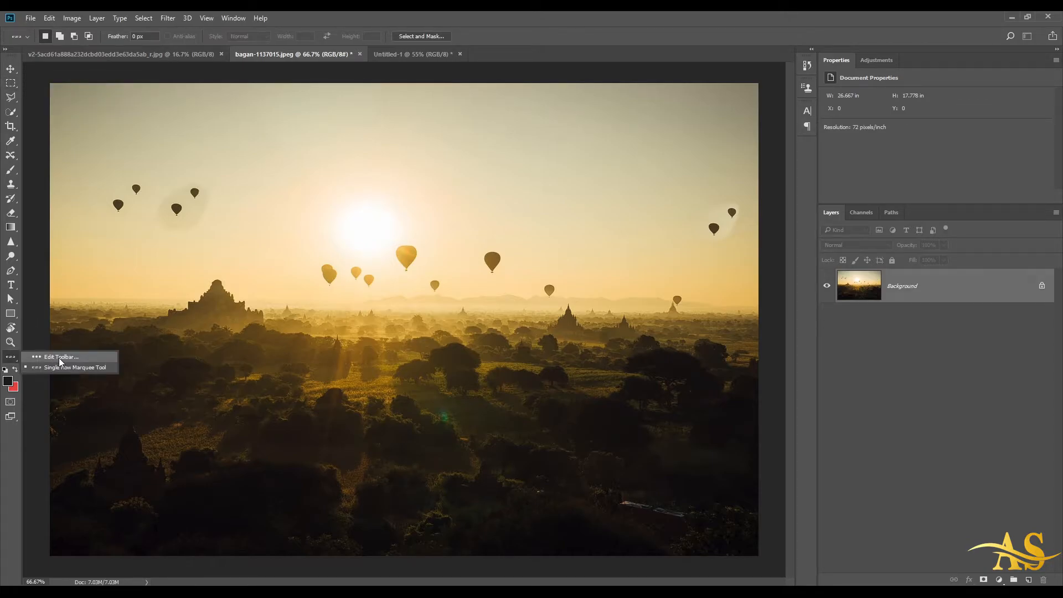
click(59, 358)
drag(543, 158, 435, 249)
click(703, 107)
drag(11, 83, 58, 86)
Step: Move the Single Row and Single Column Marquee Tools into the toolbar's Extra Tools and apply the layout
click(11, 356)
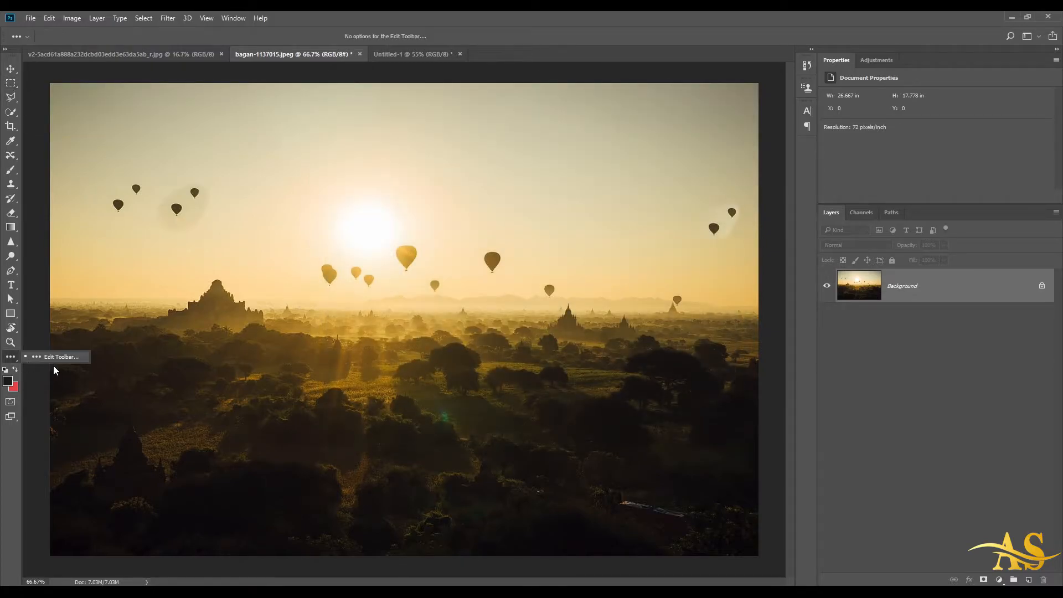
click(68, 358)
drag(368, 237, 559, 207)
drag(410, 248, 541, 237)
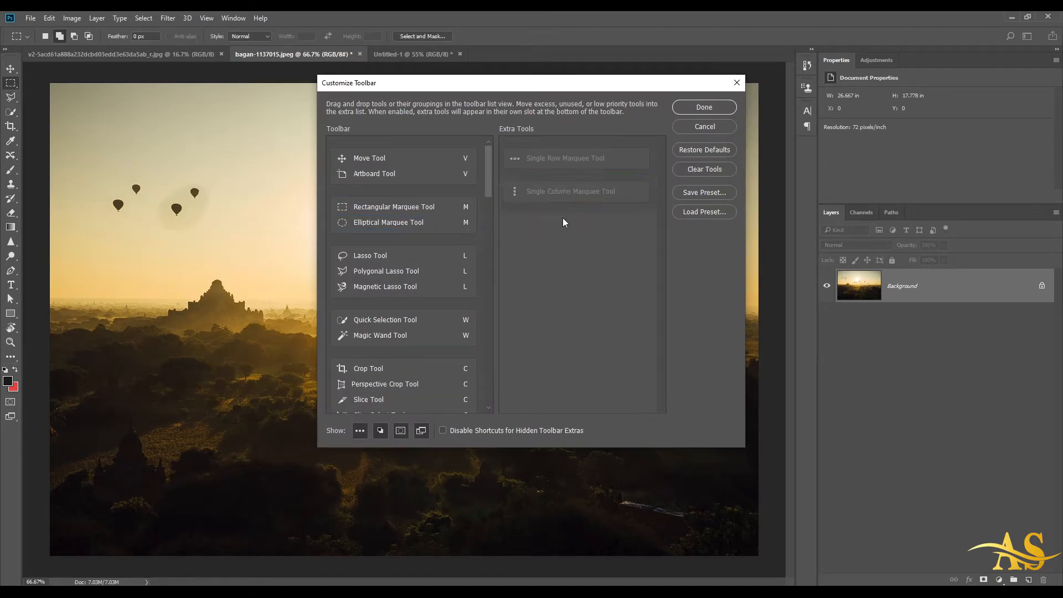
click(694, 106)
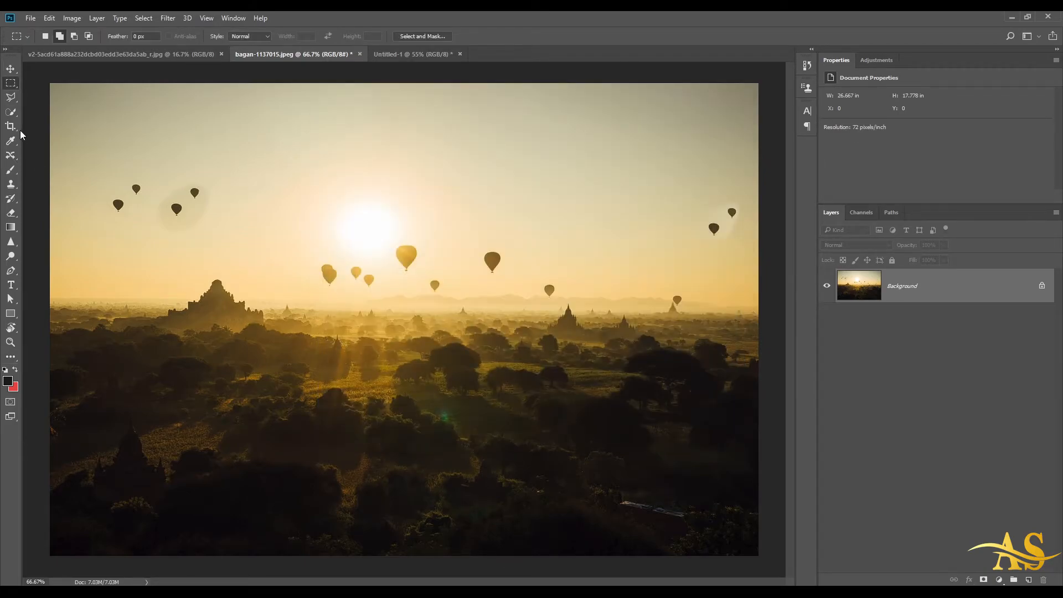
Step: Activate the Single Column Marquee Tool from the extra tools, try column selections on the photo and deselect
click(16, 362)
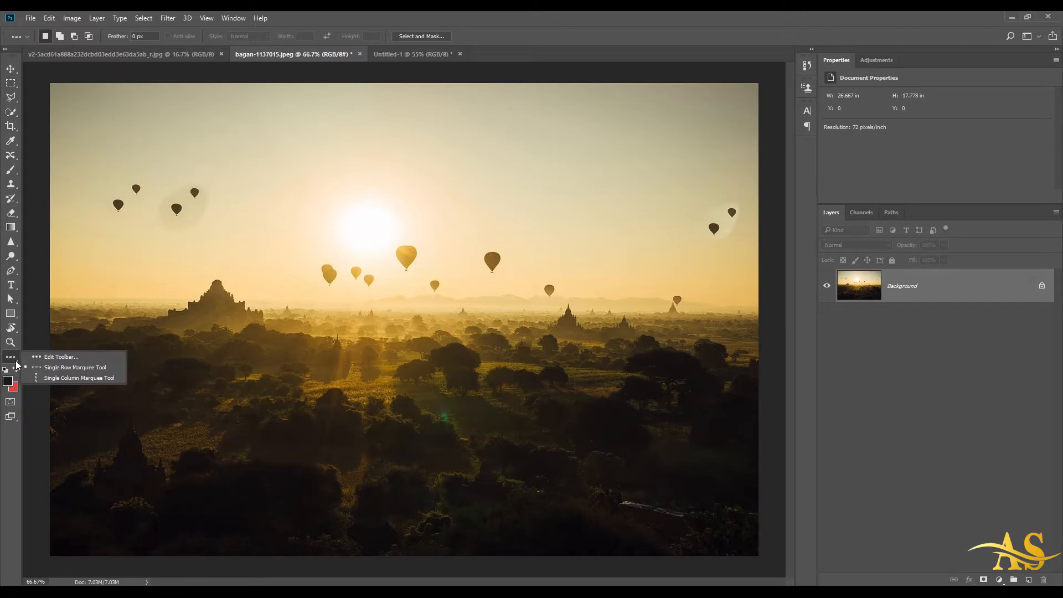
click(72, 376)
drag(365, 221, 337, 243)
right_click(377, 181)
click(453, 202)
click(532, 209)
drag(531, 209, 580, 258)
click(251, 261)
click(273, 261)
key(ctrl+d)
Step: Restore the toolbar's default layout, review the full tool list and apply the change
click(11, 357)
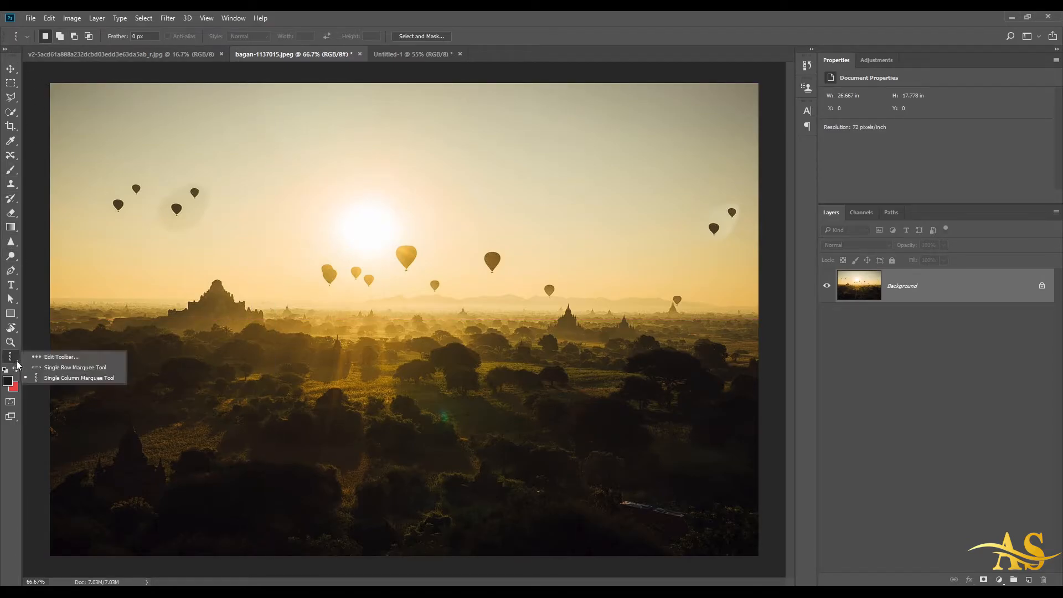
click(50, 357)
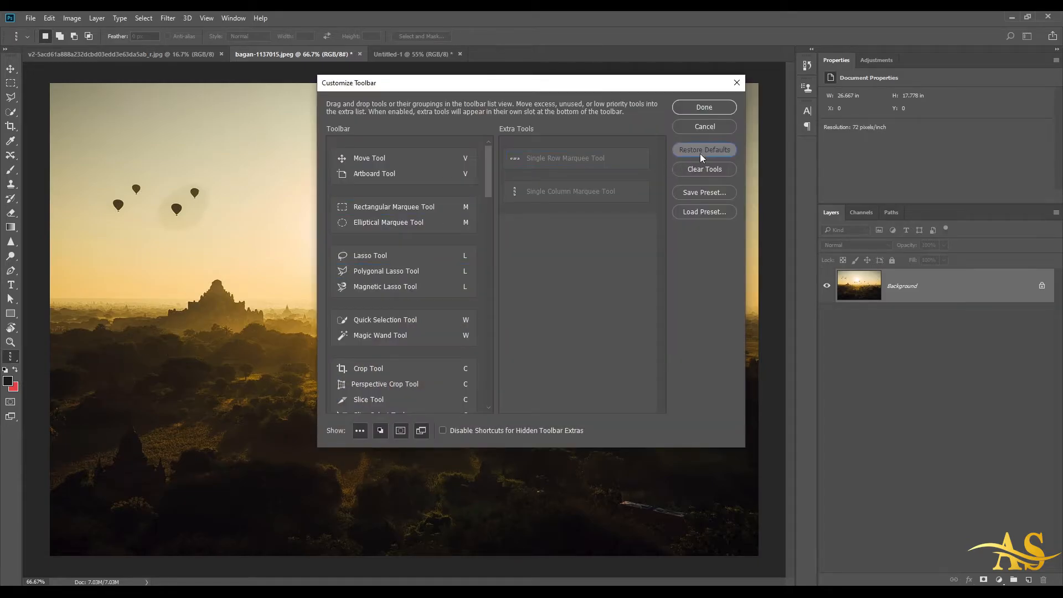
click(701, 149)
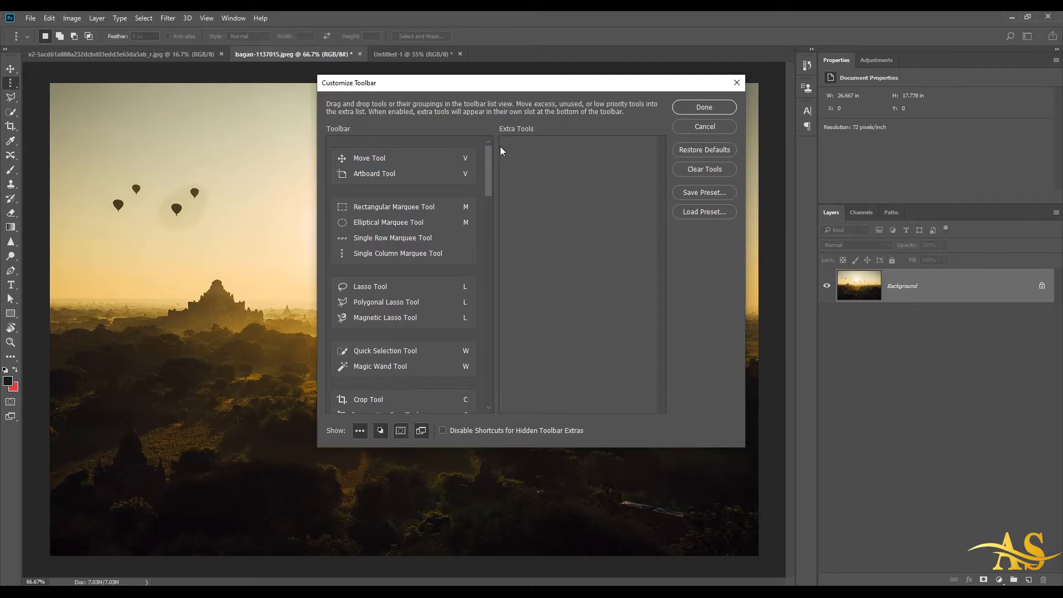
drag(487, 160, 490, 381)
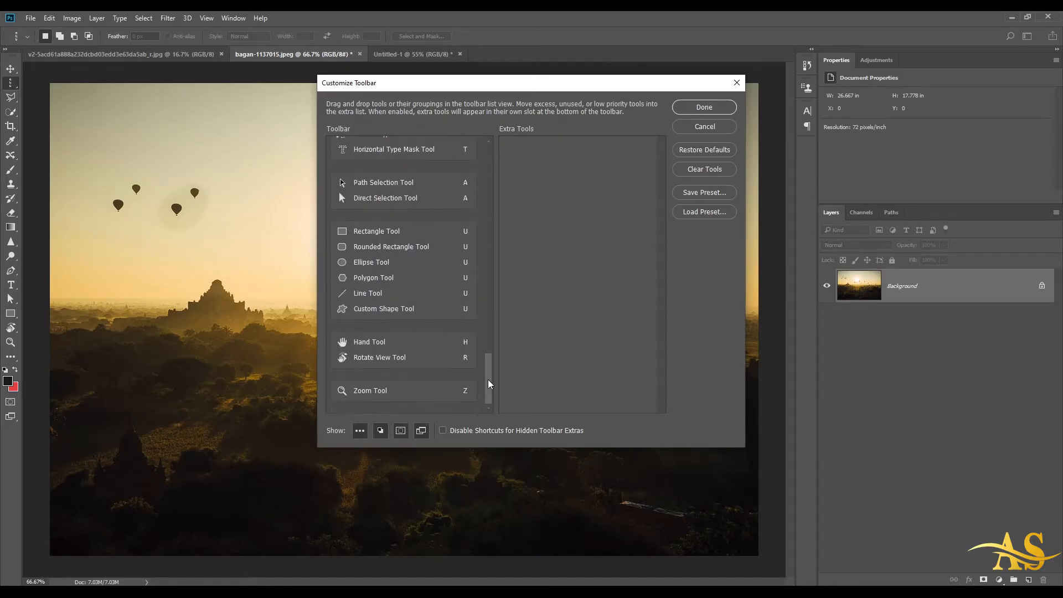
click(704, 107)
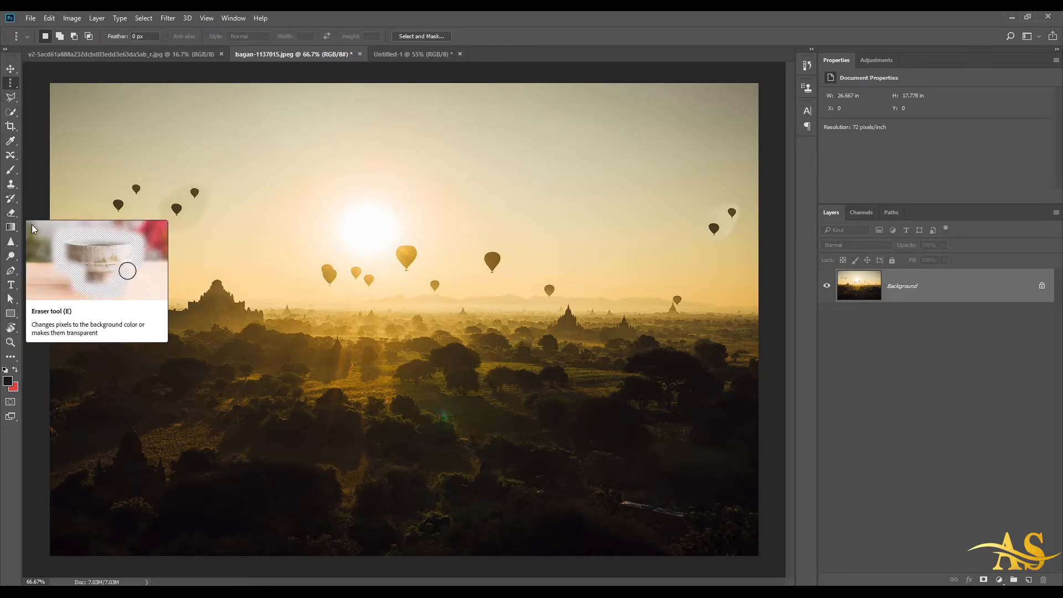
Step: Try the two-column toolbar layout, return to a single column and point out the open document tabs
click(5, 49)
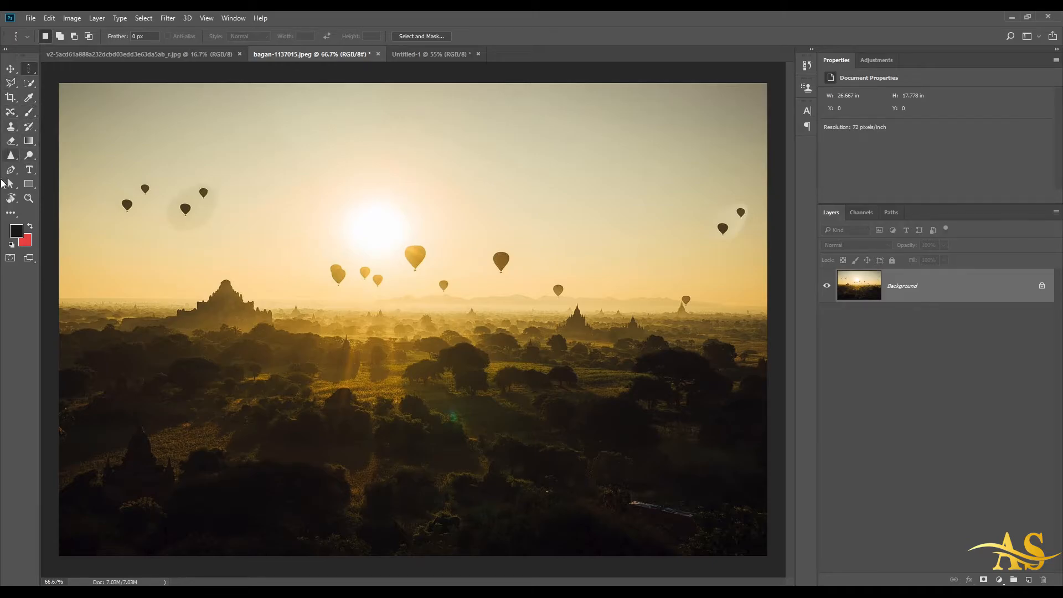
click(6, 49)
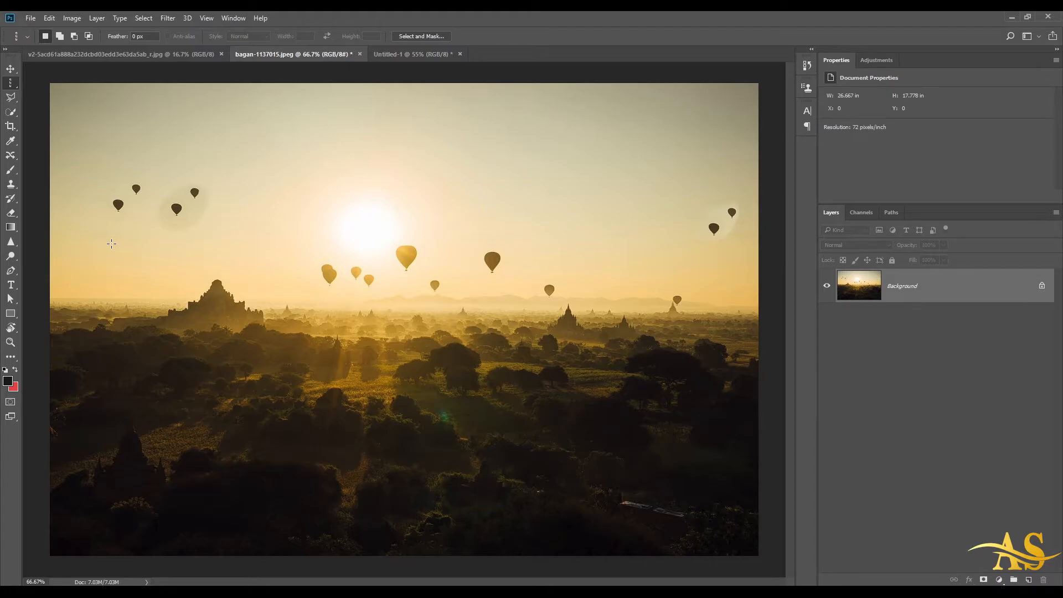
click(175, 58)
click(267, 51)
click(389, 52)
click(303, 51)
Step: Toggle the rulers on and off around the balloon photo, leaving them shown
key(ctrl+r)
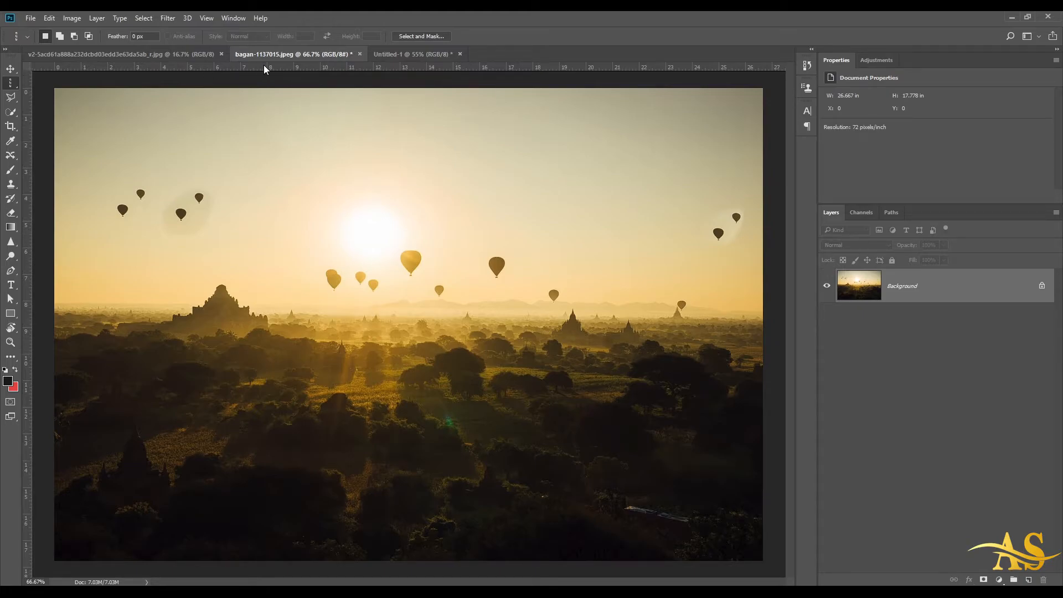
key(ctrl+r)
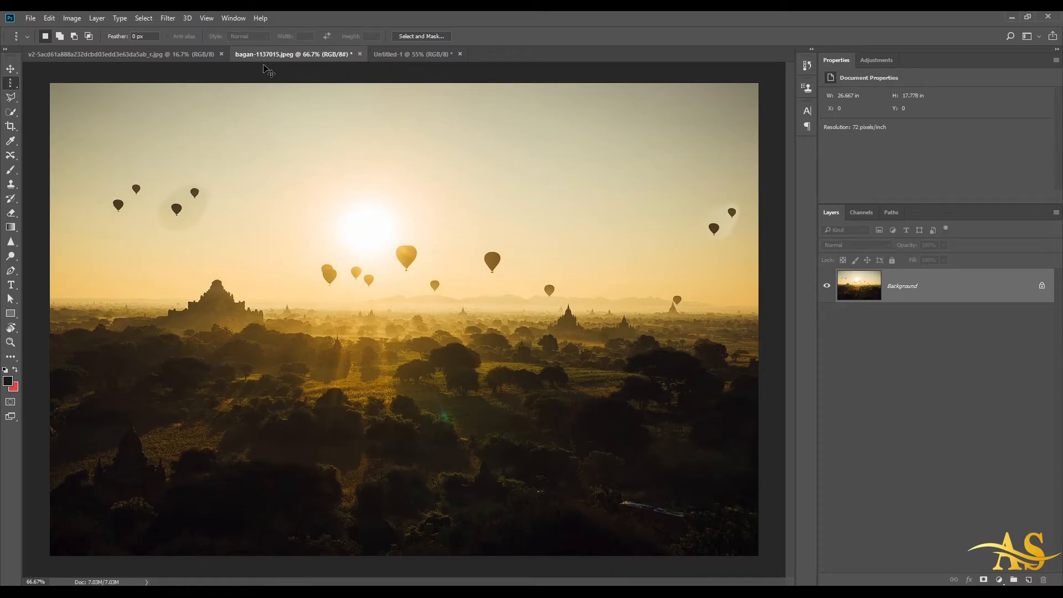
key(ctrl+r)
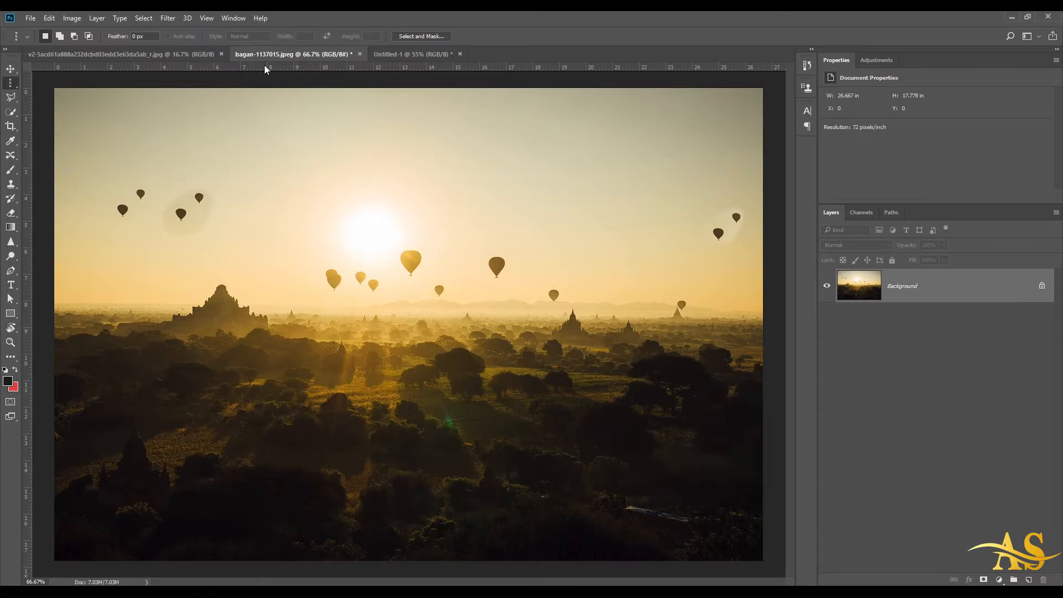
click(206, 18)
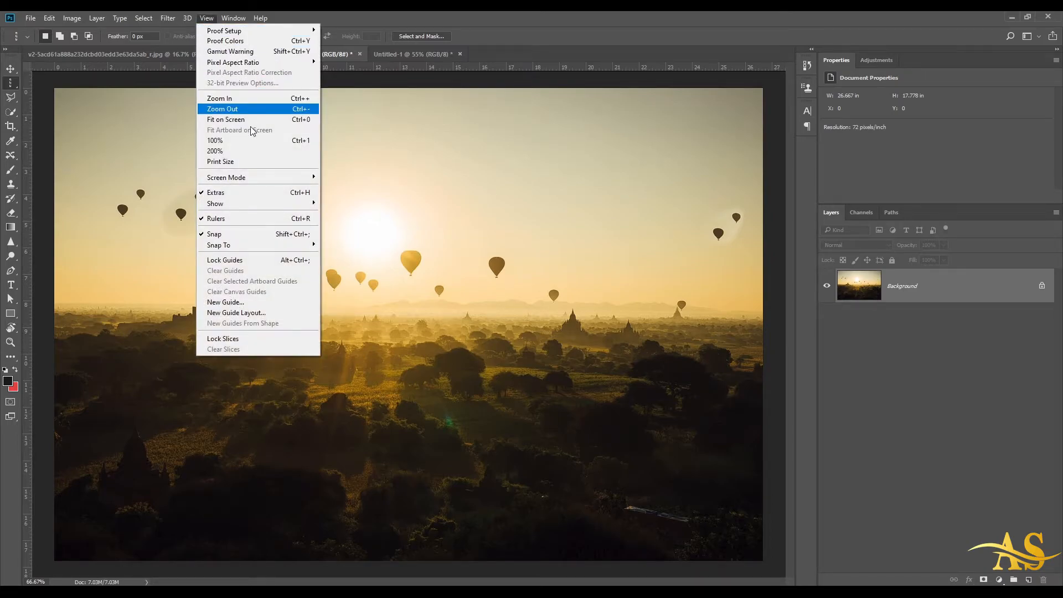
click(247, 218)
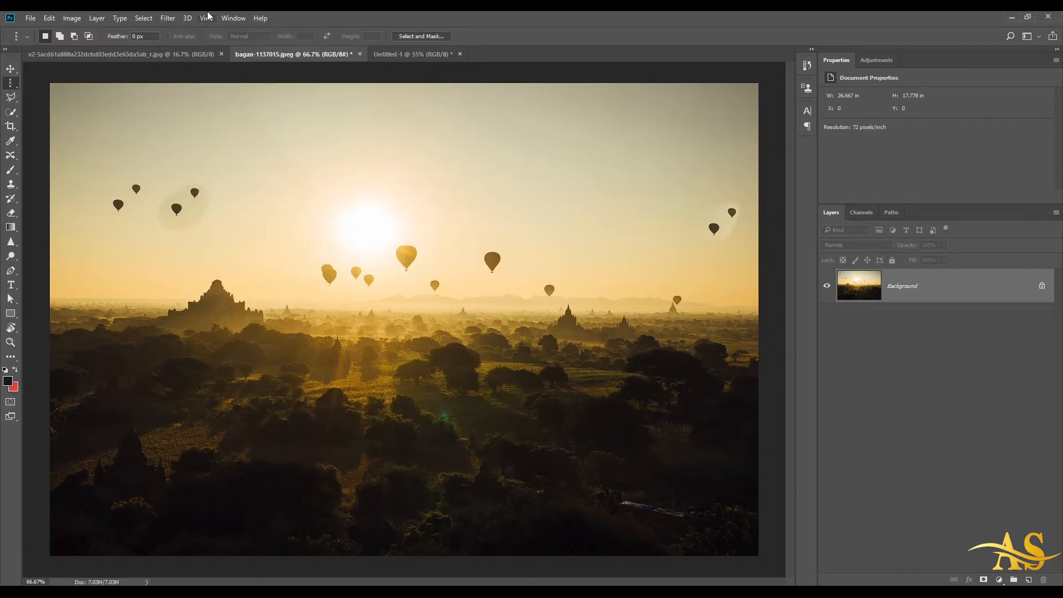
click(206, 18)
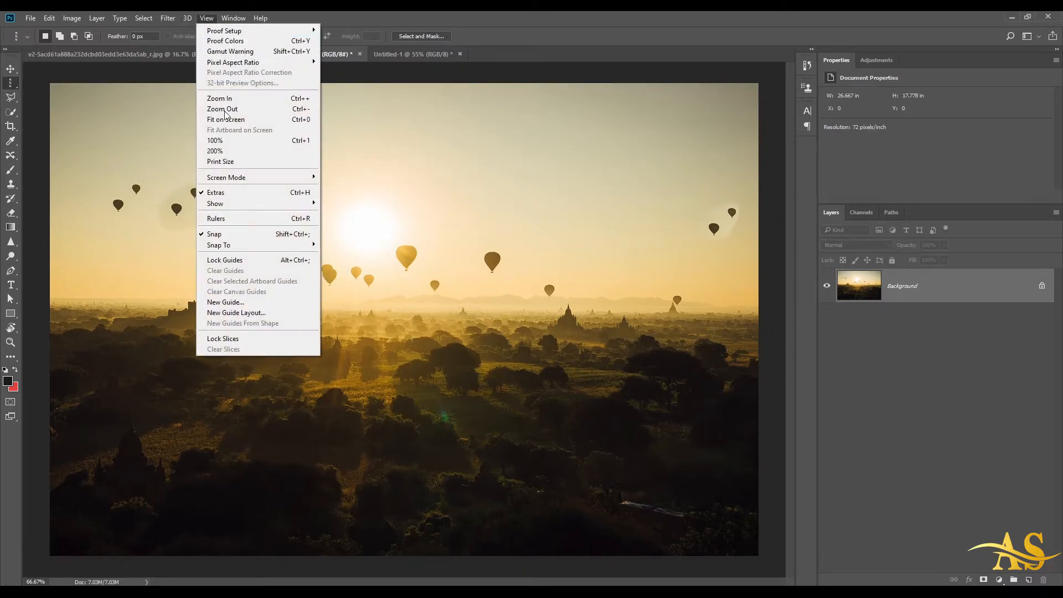
click(231, 219)
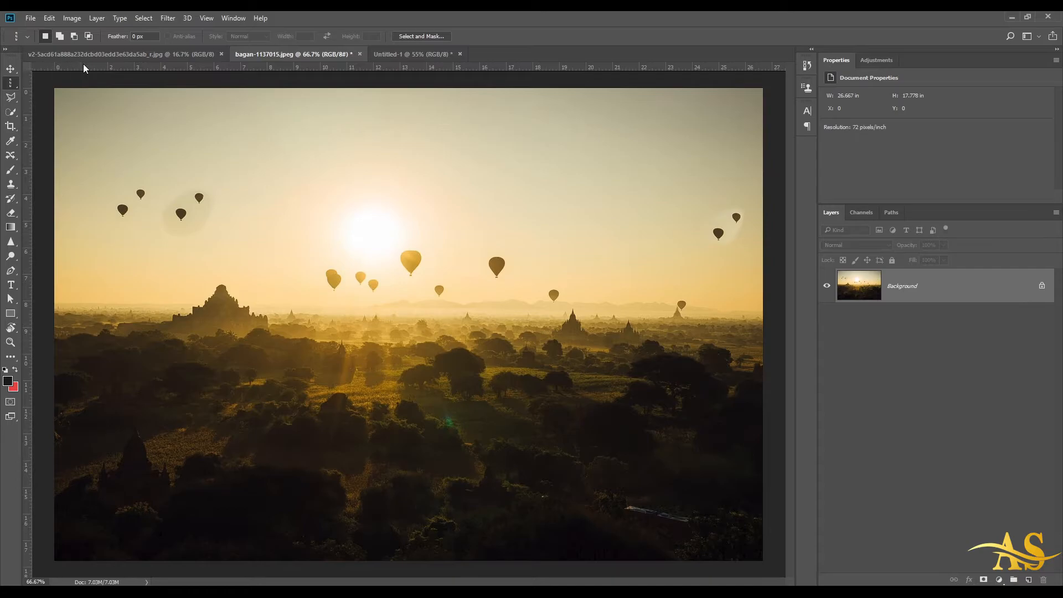
Step: Switch the ruler units through pixels, centimeters and percent, and finish with pixels
right_click(103, 65)
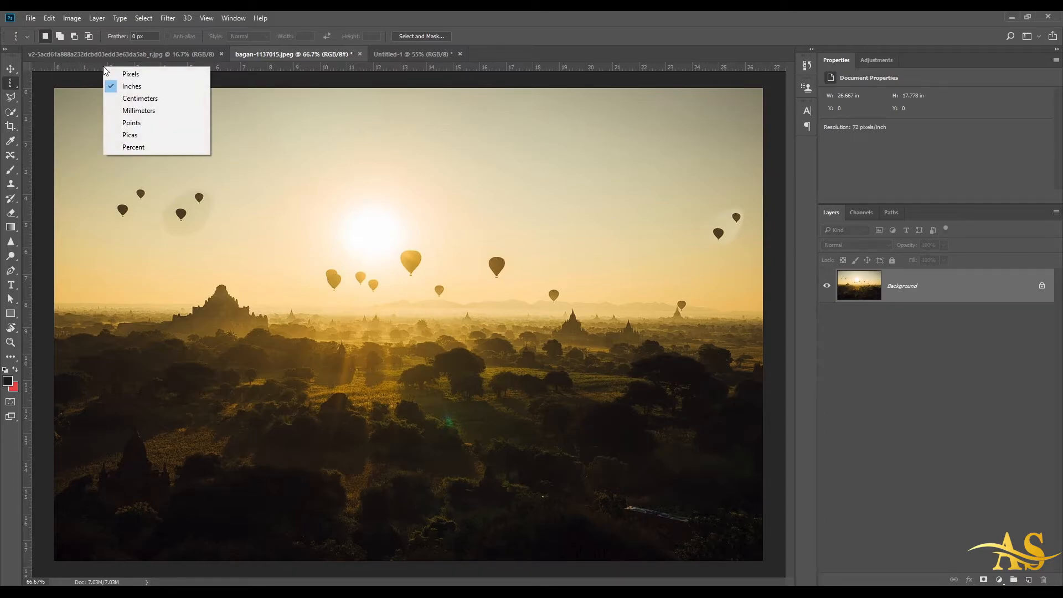
click(132, 74)
right_click(130, 65)
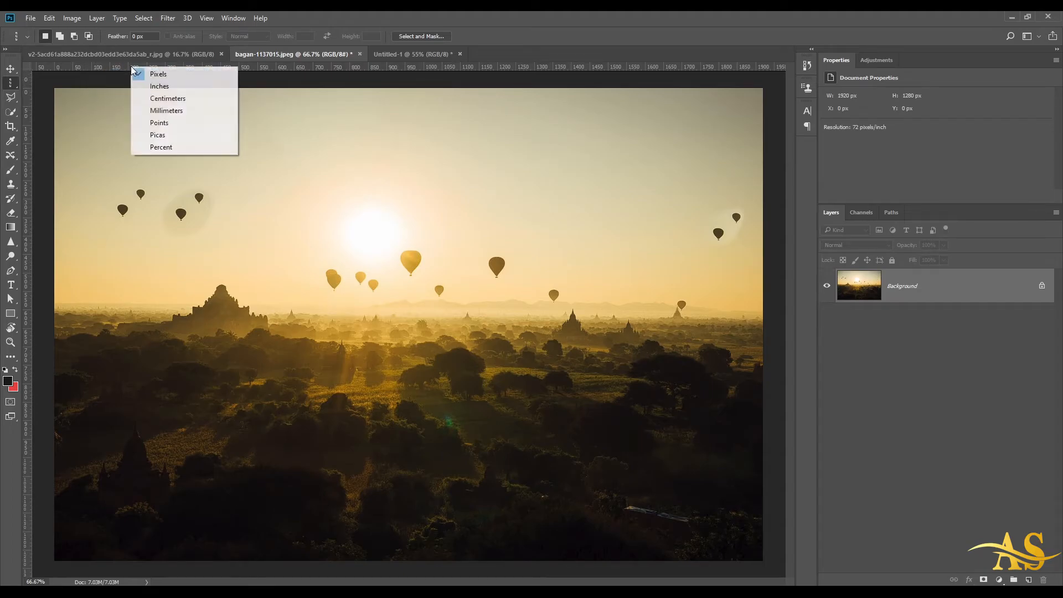
click(172, 104)
right_click(134, 66)
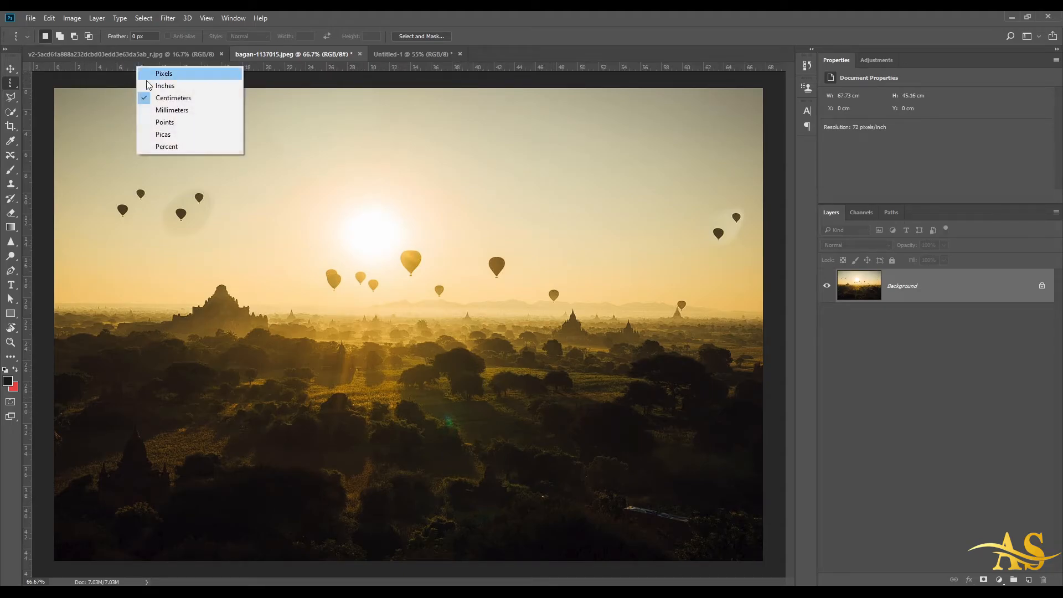
click(166, 146)
right_click(161, 67)
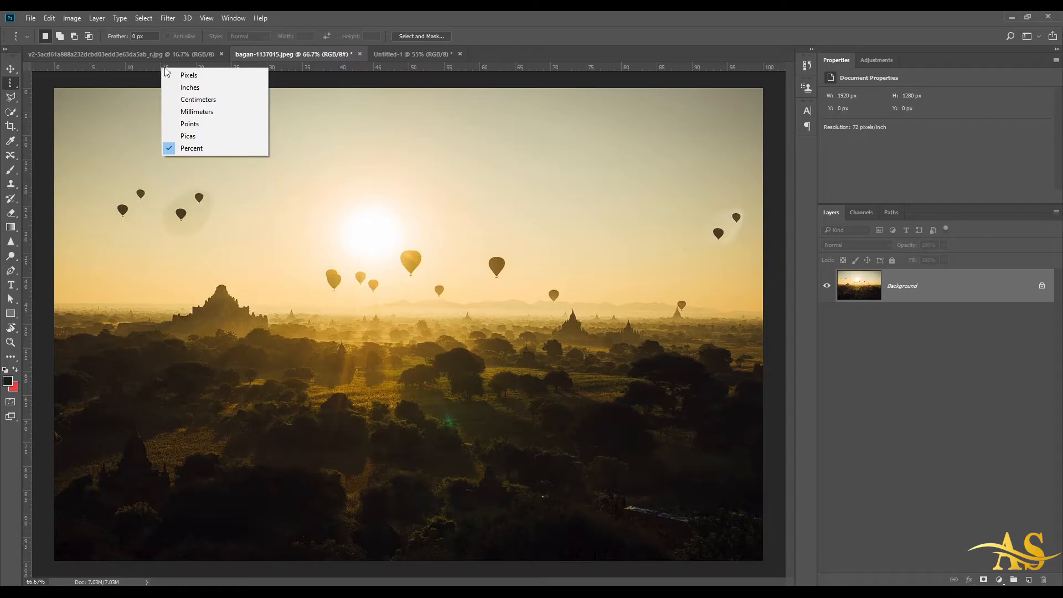
click(199, 75)
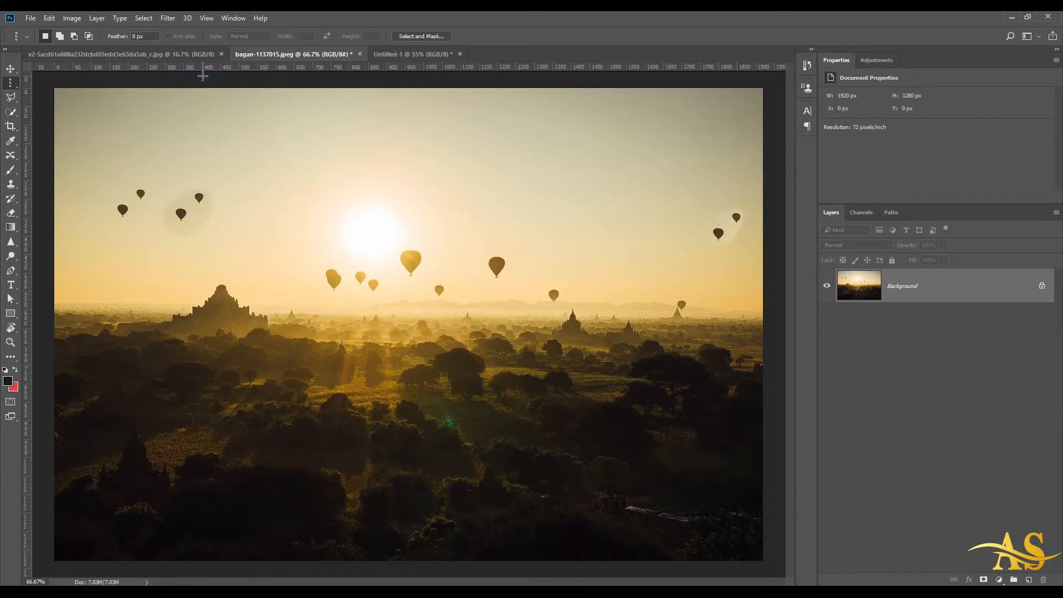
Step: Examine how the rulers' zero point lines up with the photo's upper-left corner at different zoom levels
key(ctrl+minus)
scroll(221, 91, up, 1)
scroll(78, 108, up, 1)
drag(72, 95, 176, 145)
scroll(140, 119, up, 1)
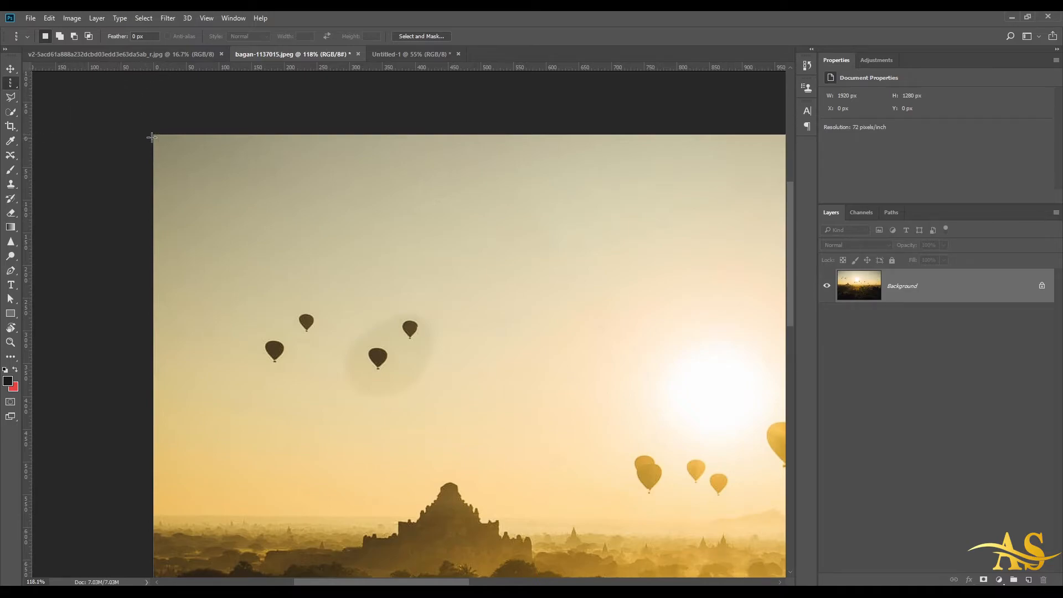
Step: Fit the whole photo in view and try Black, Dark Gray and Medium Gray as the canvas surround color
key(ctrl+0)
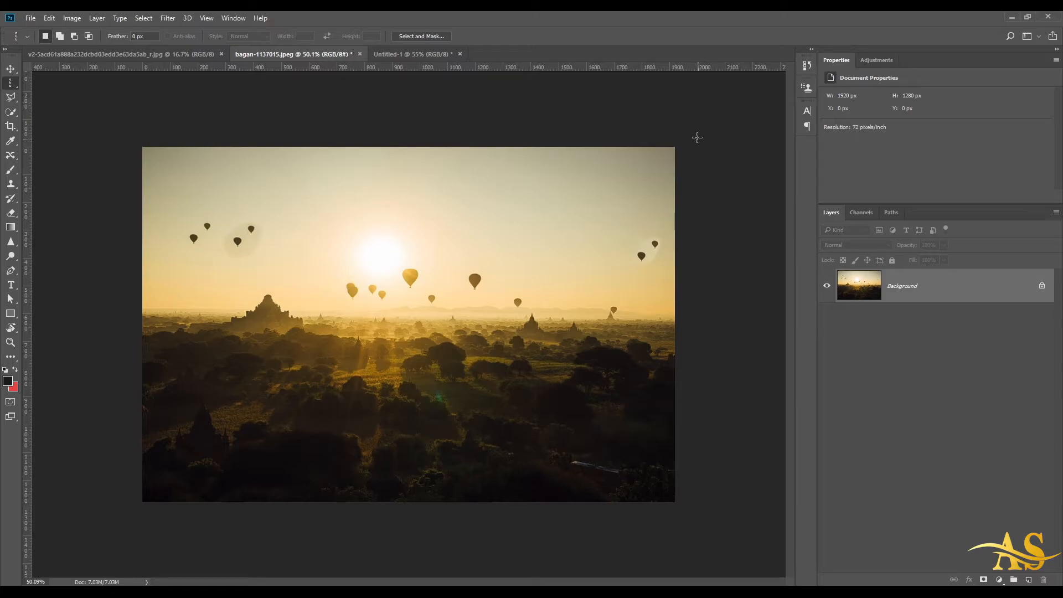
right_click(703, 98)
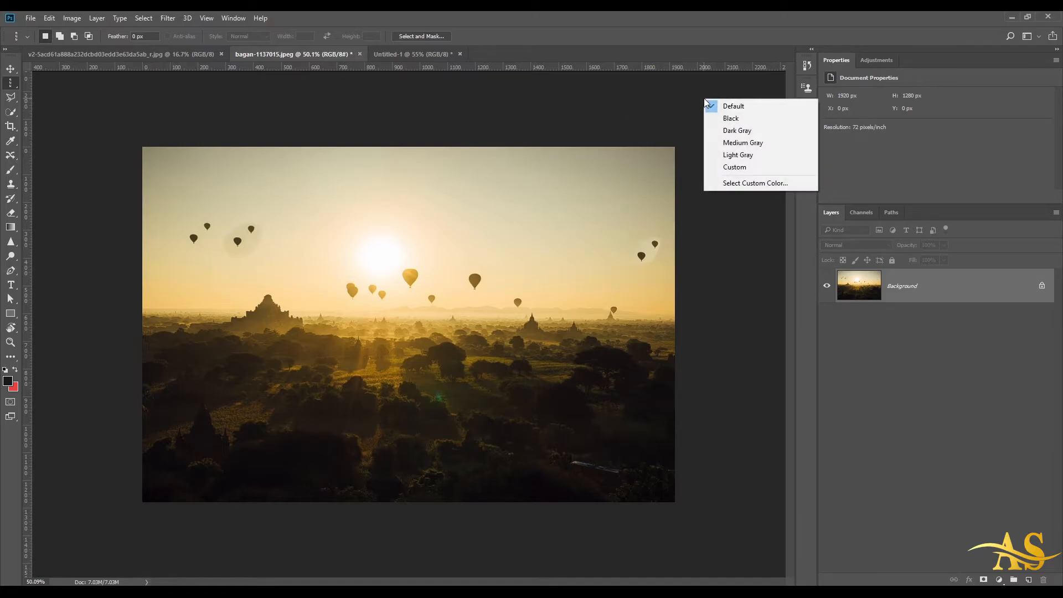
click(746, 118)
right_click(703, 109)
click(734, 143)
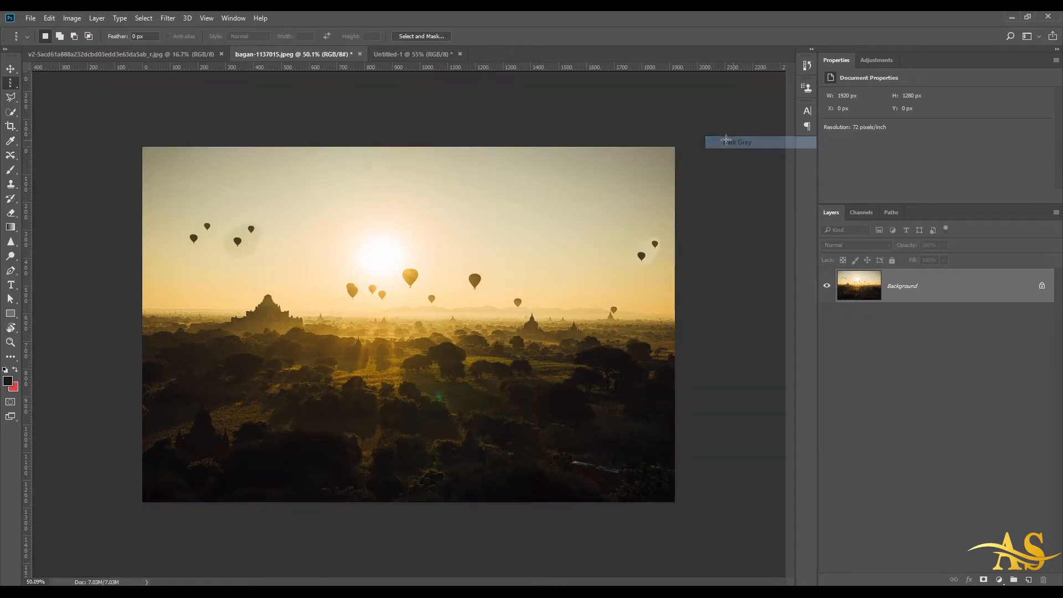
right_click(707, 129)
click(746, 174)
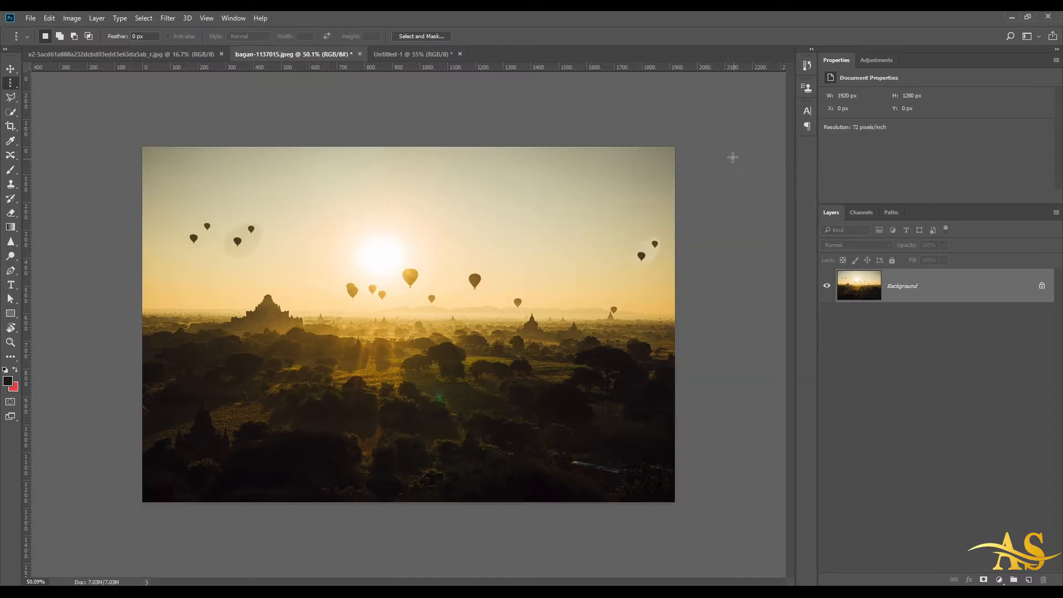
Step: Try Light Gray and the Custom color for the canvas surround, and restore it to Default
right_click(729, 148)
click(766, 205)
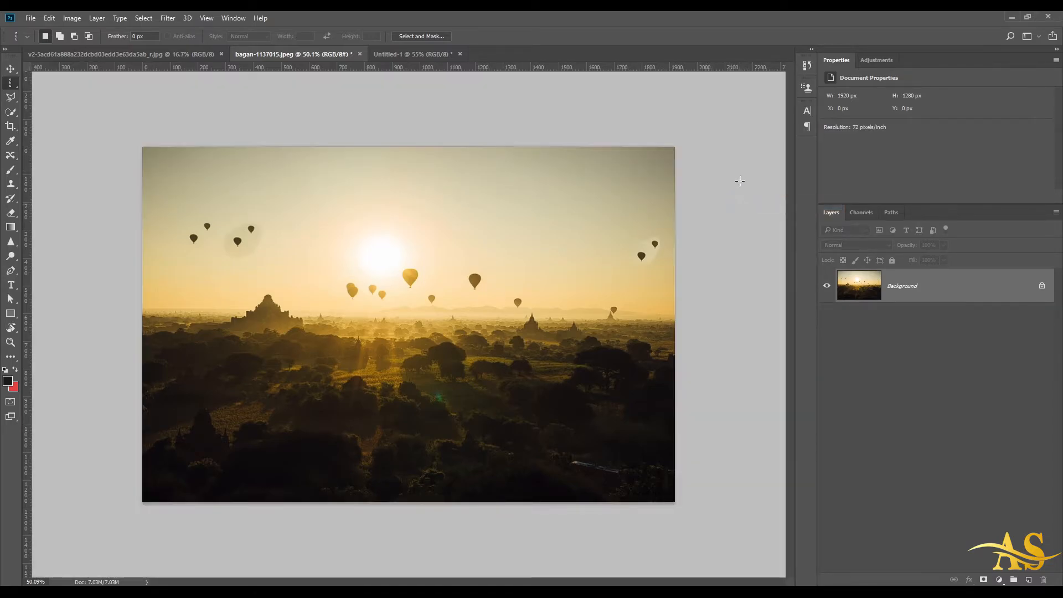
right_click(718, 149)
click(749, 216)
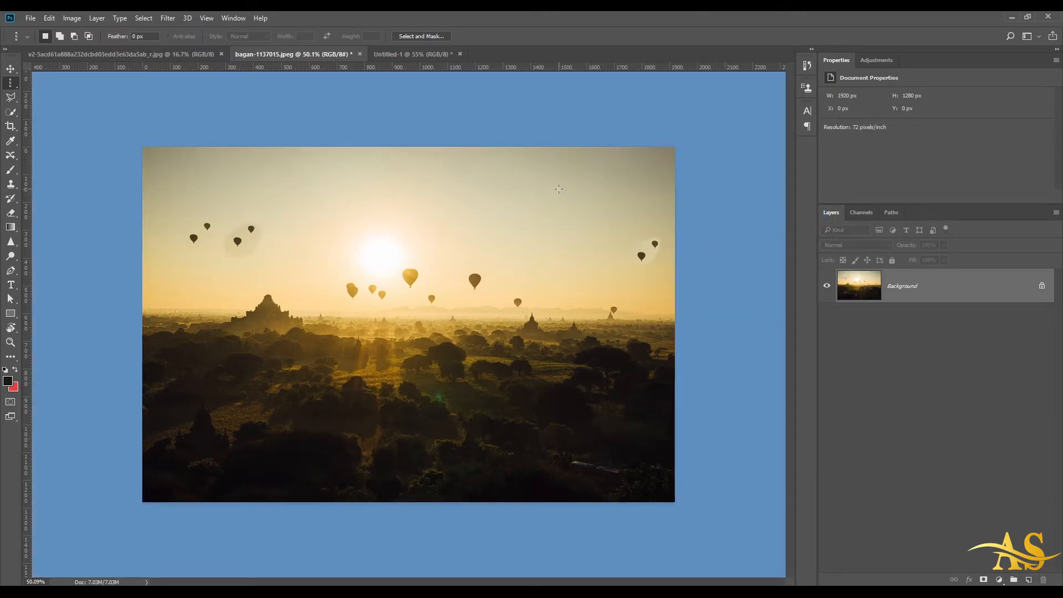
right_click(408, 111)
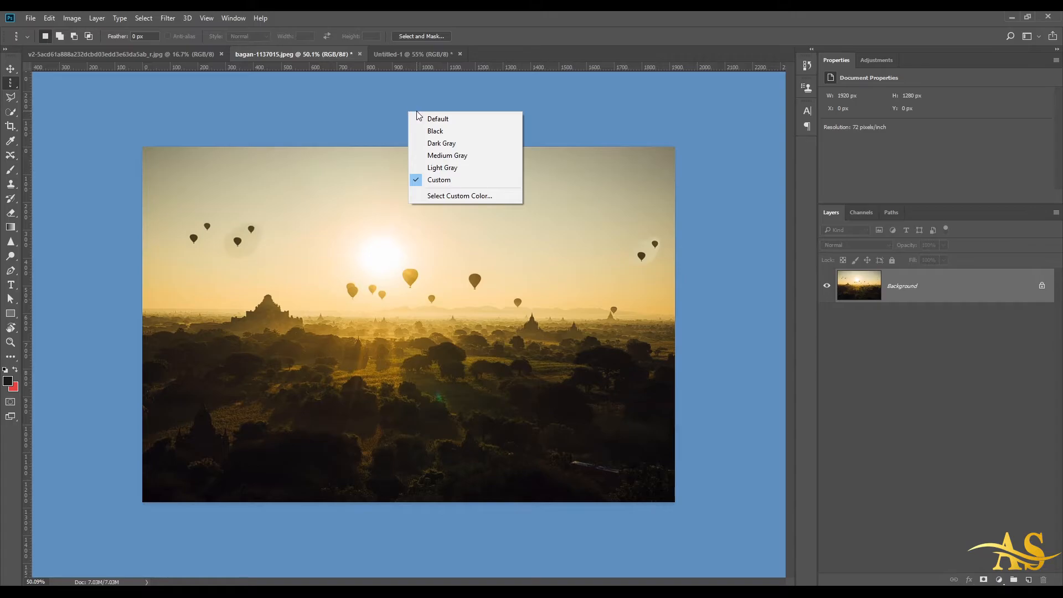
click(420, 115)
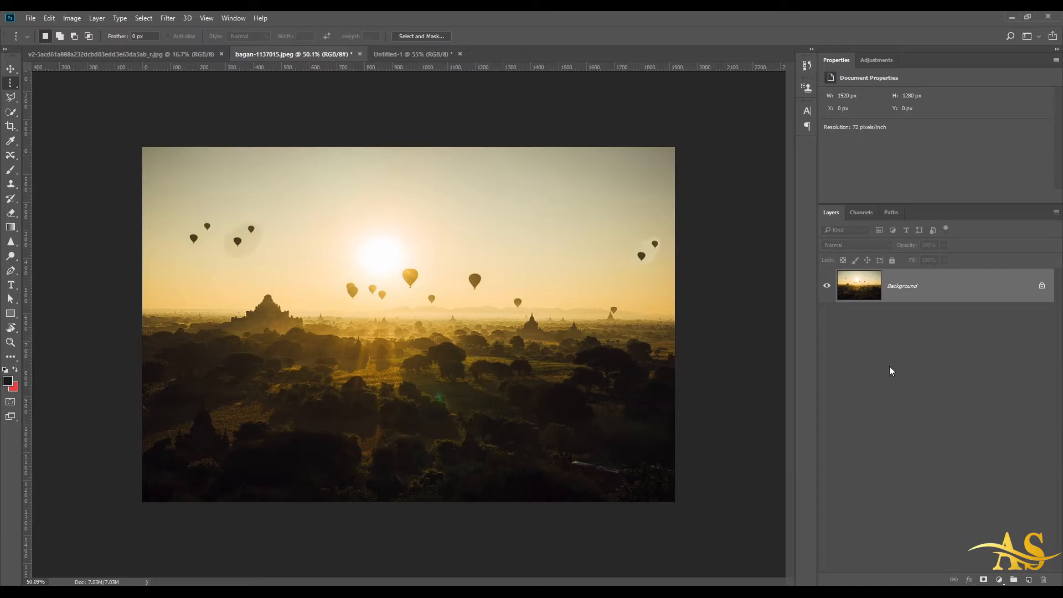
Step: Open the Interface preferences and preview the four color themes from the darkest to the lightest
click(50, 19)
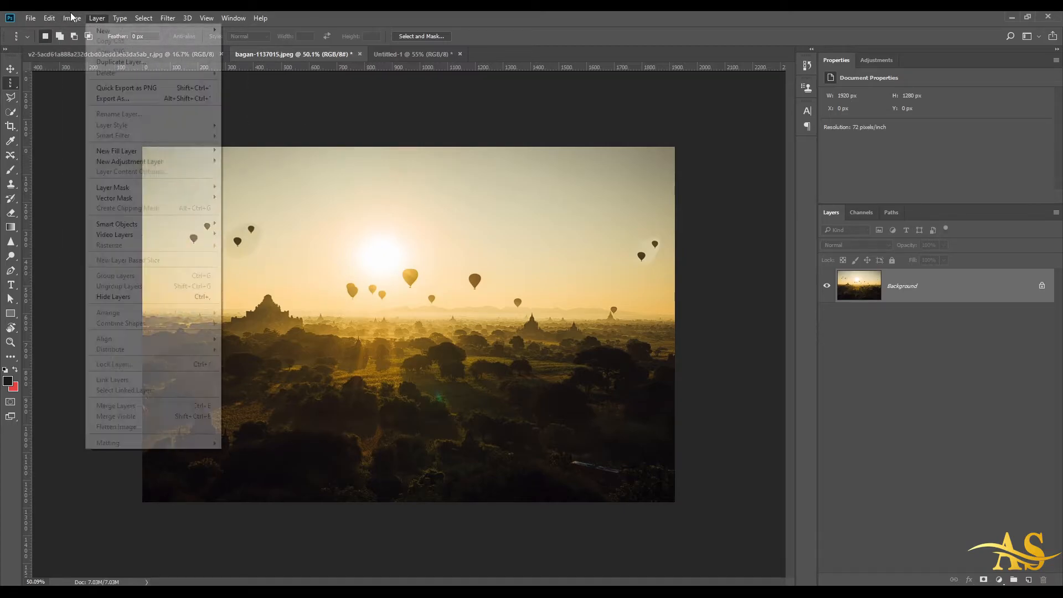
click(50, 18)
click(50, 18)
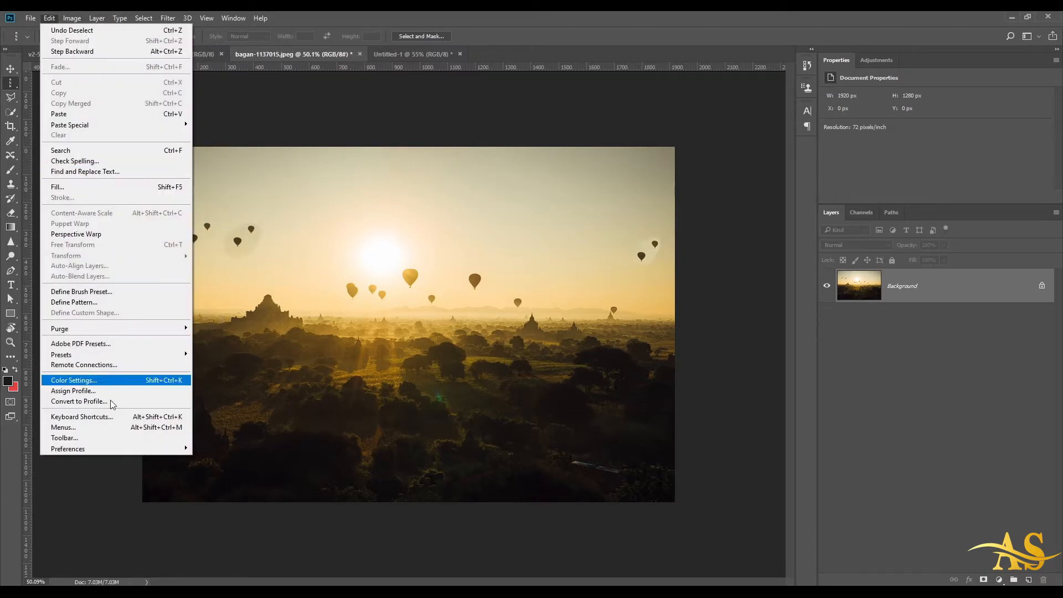
mouse_move(131, 451)
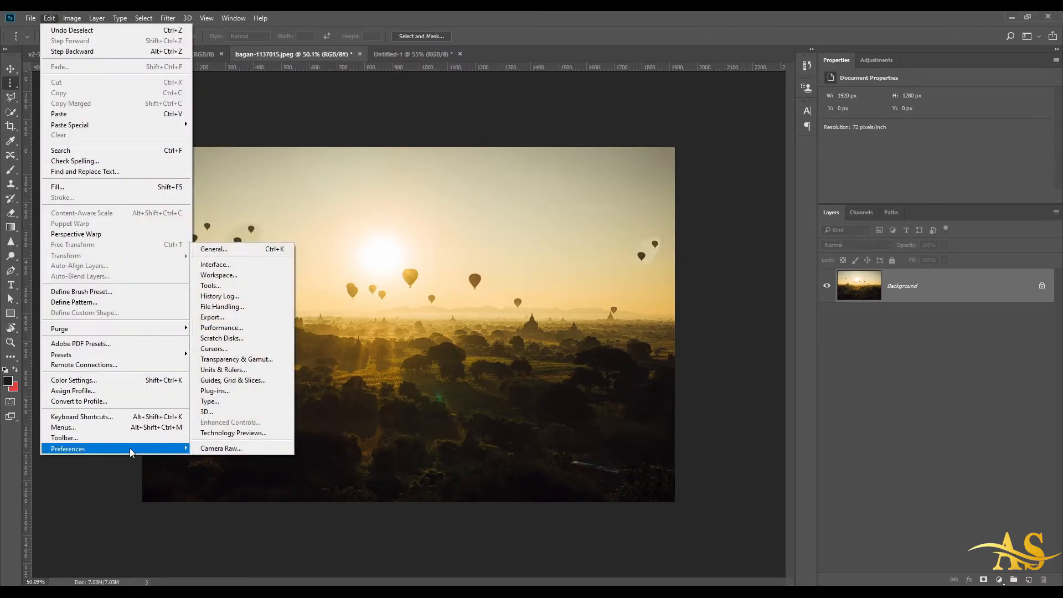
click(235, 247)
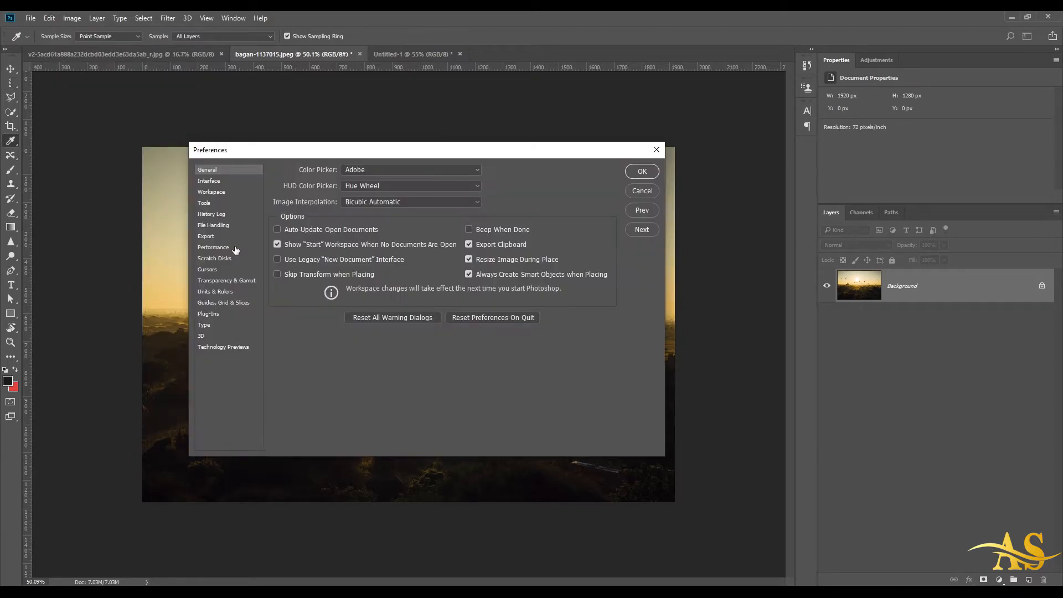
click(215, 181)
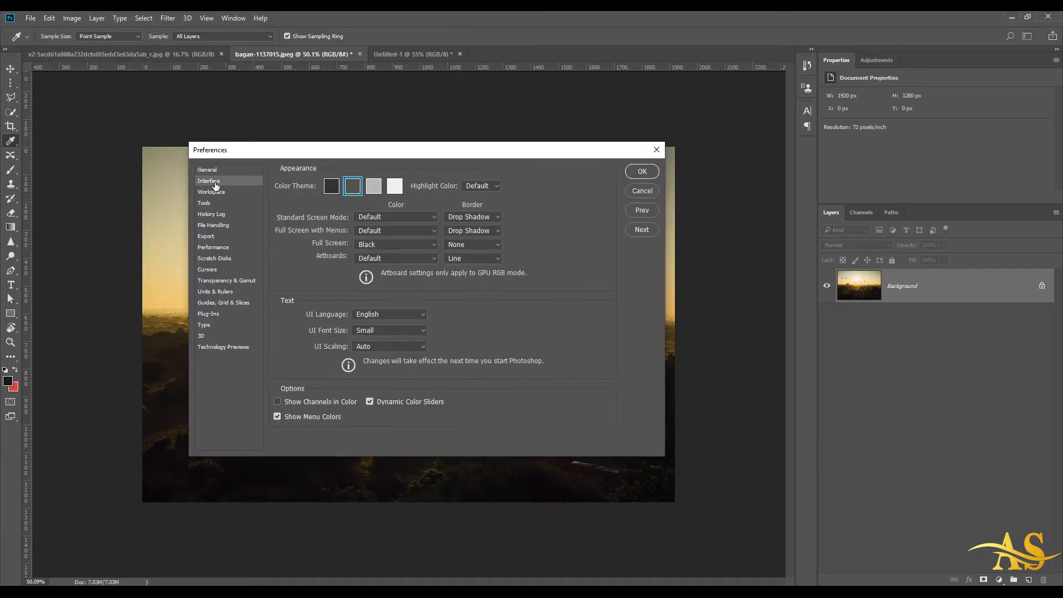
click(331, 186)
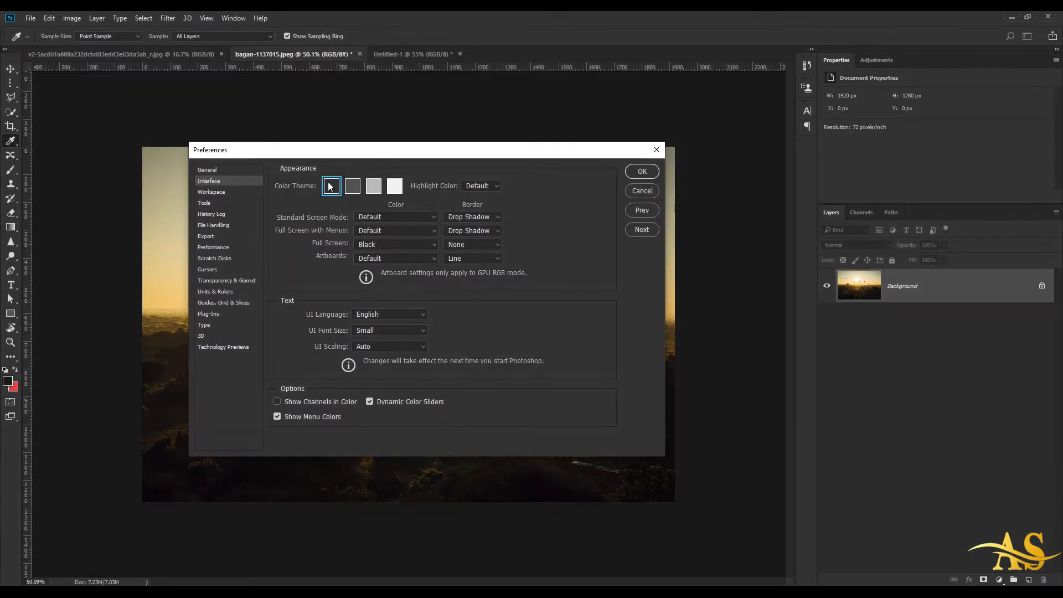
click(352, 187)
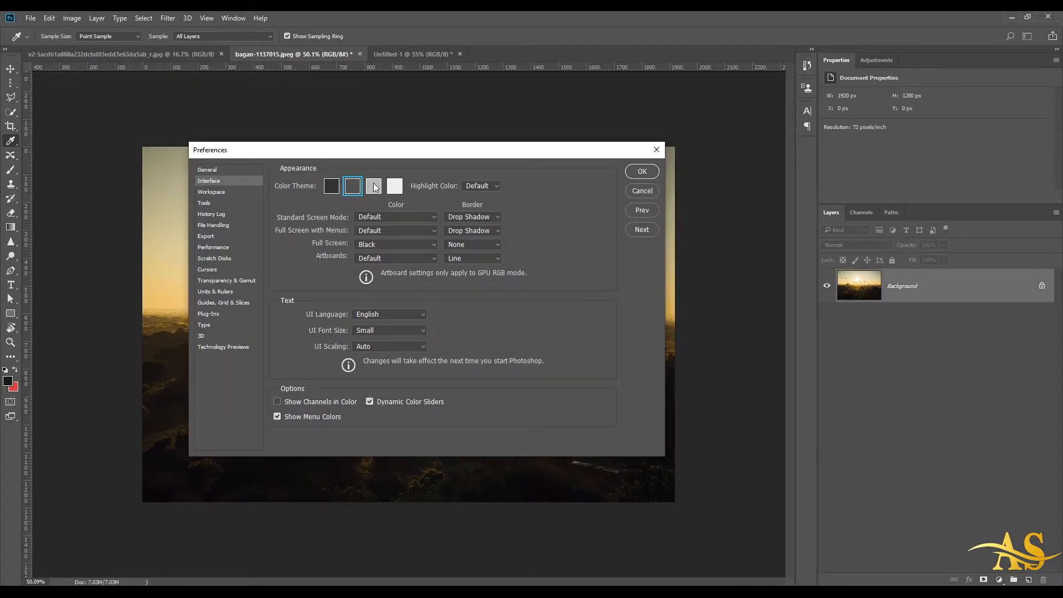
click(378, 188)
click(396, 192)
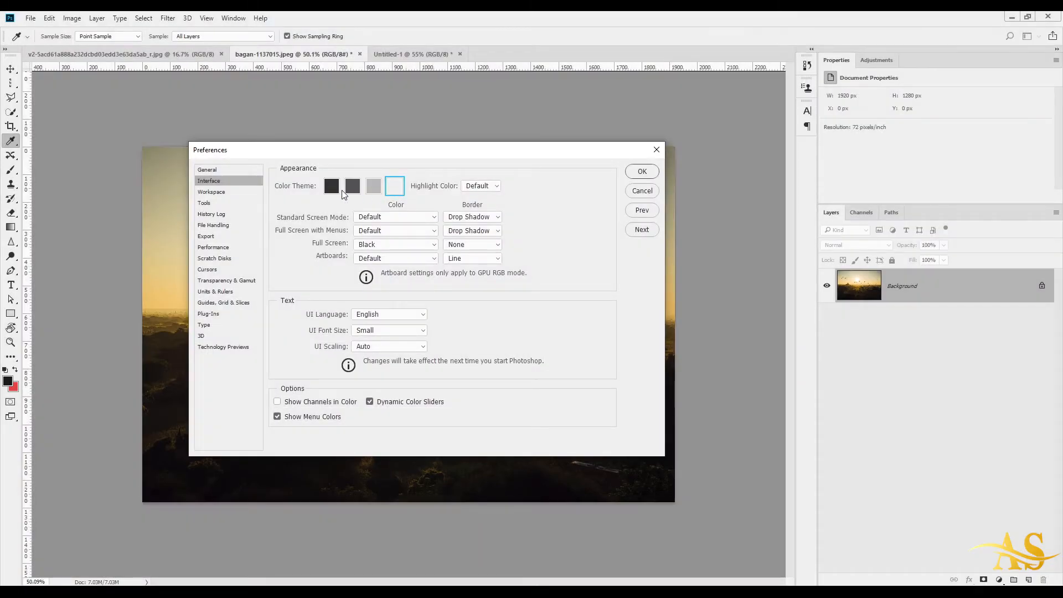
Step: Set the interface highlight color to Blue with the darkest color theme and apply the preferences
click(332, 188)
click(496, 185)
click(474, 206)
click(374, 186)
click(333, 186)
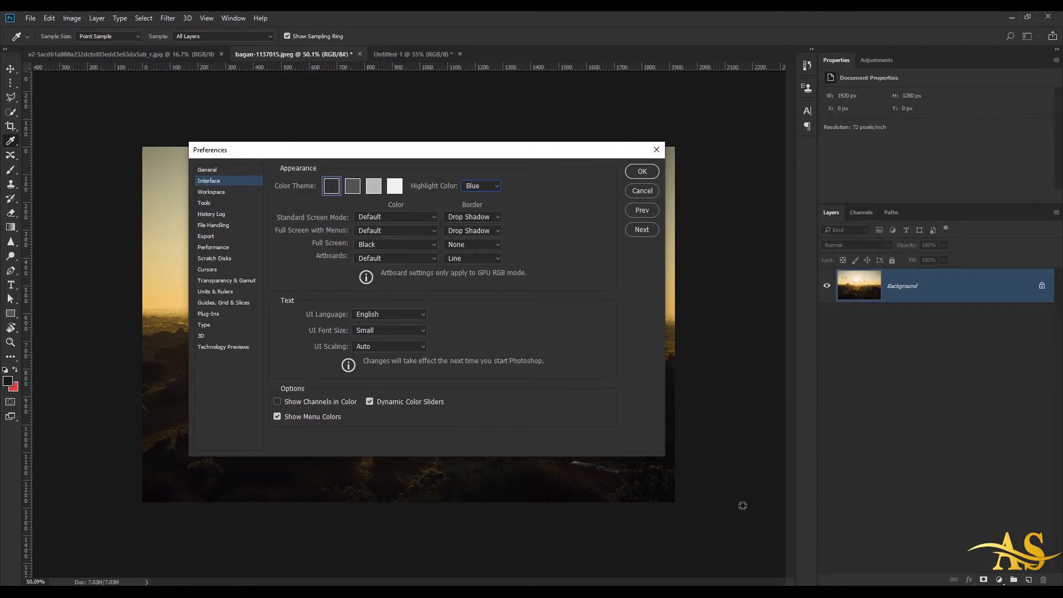
click(642, 171)
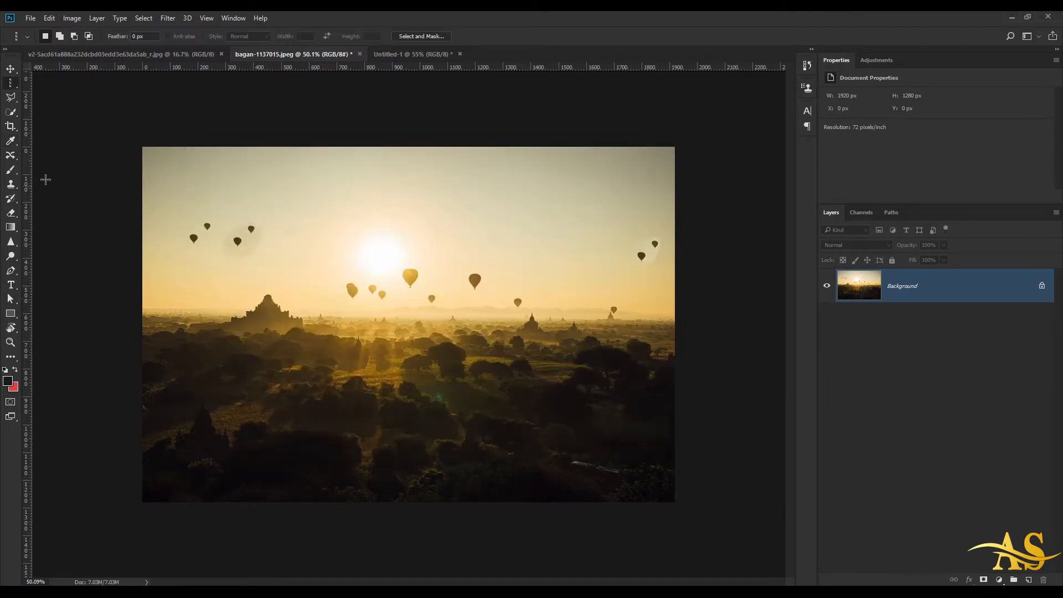
Step: Change the interface color theme to the second-darkest gray in the Interface preferences
click(49, 17)
mouse_move(132, 448)
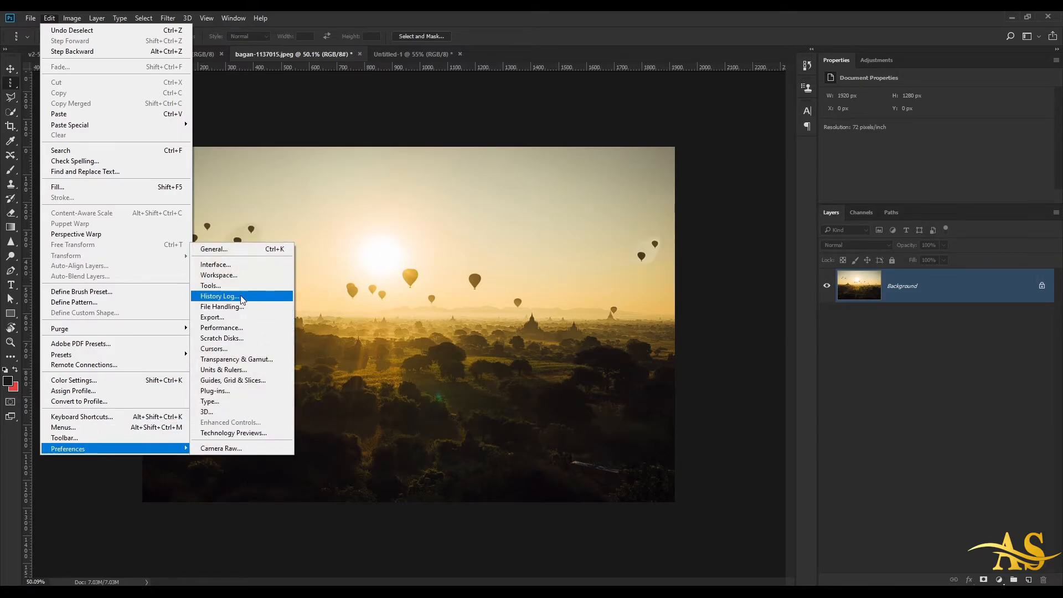
click(243, 267)
key(i)
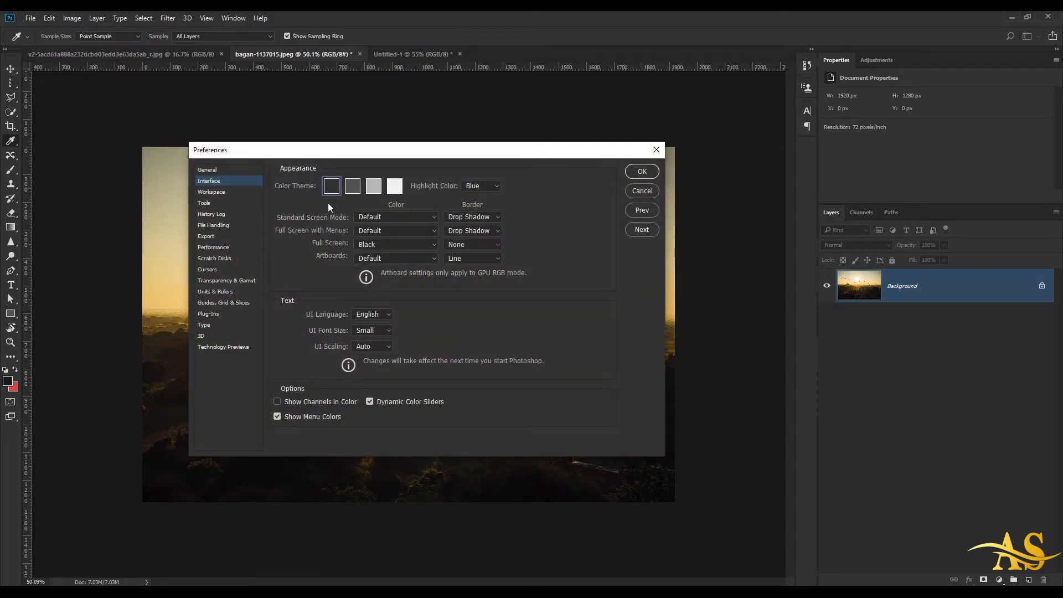
click(353, 188)
click(640, 172)
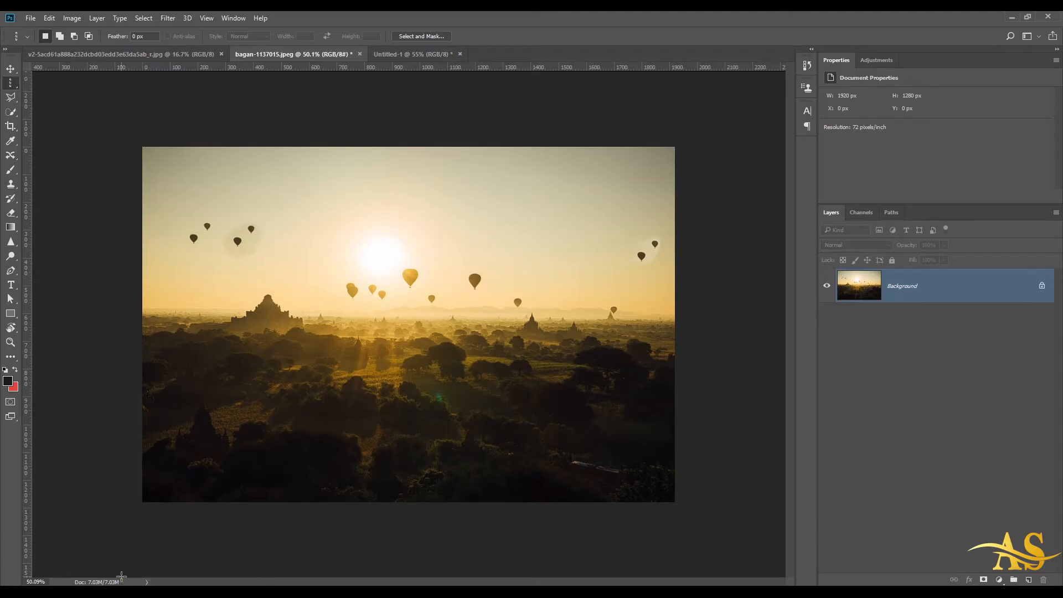
Step: Keep Document Sizes as the status information and set the photo's zoom to 60%, 70% and finally 100%
click(146, 582)
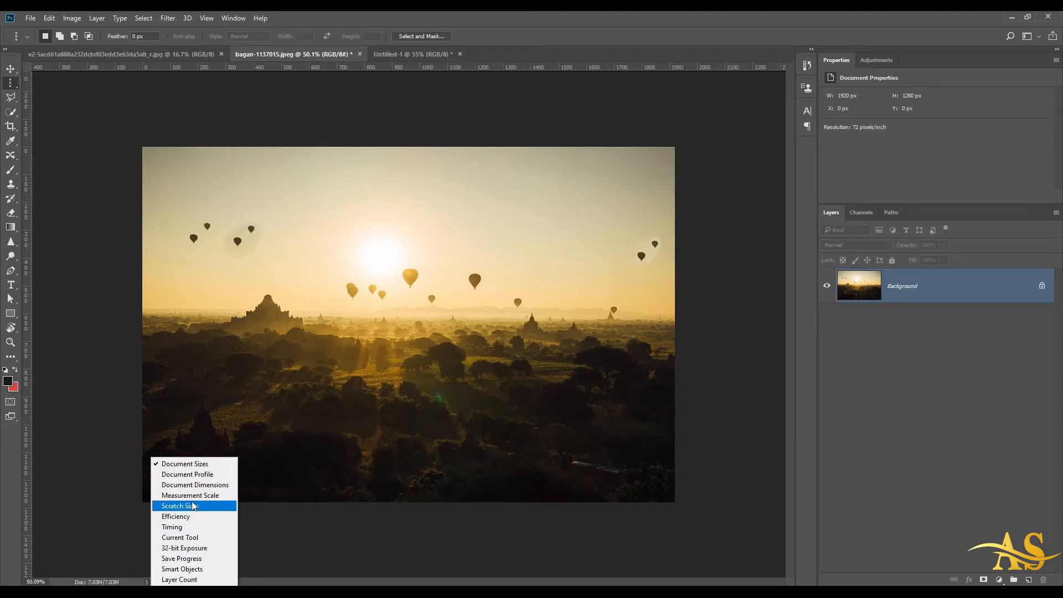
click(206, 465)
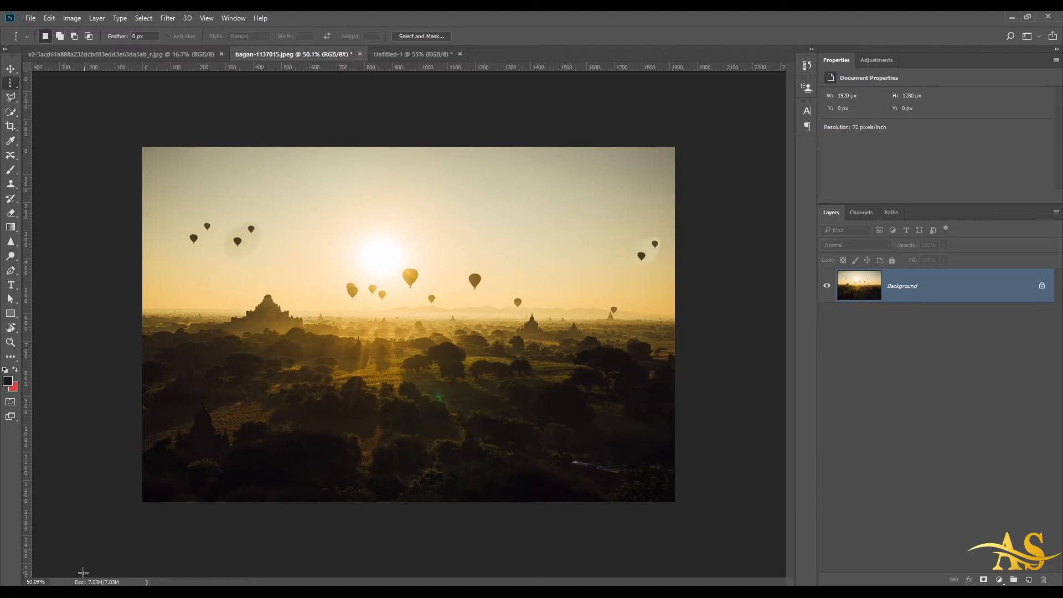
drag(46, 582, 15, 582)
text(60)
key(Return)
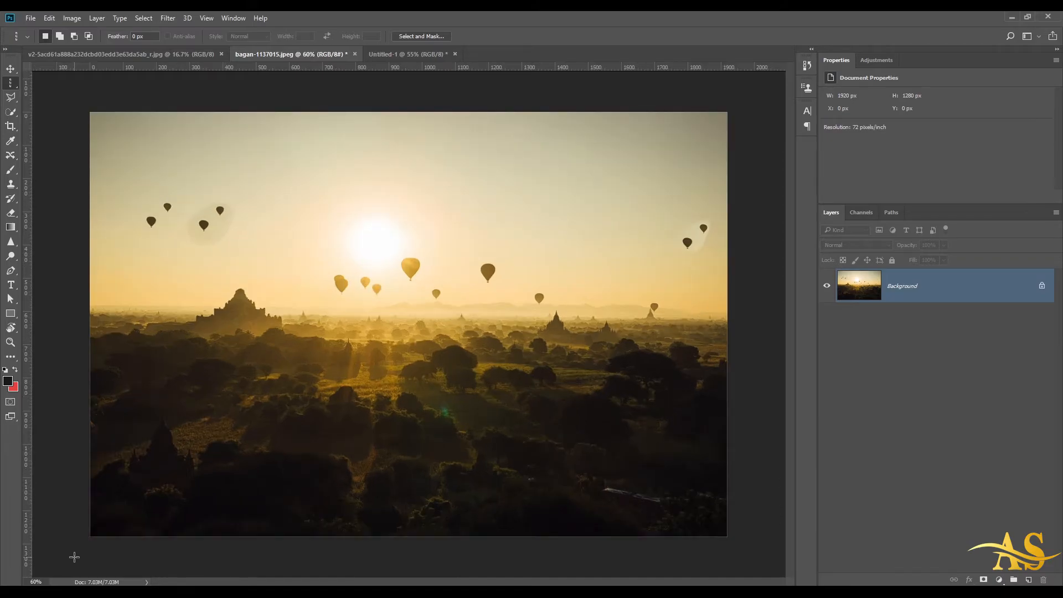
drag(42, 582, 2, 577)
text(70)
key(Return)
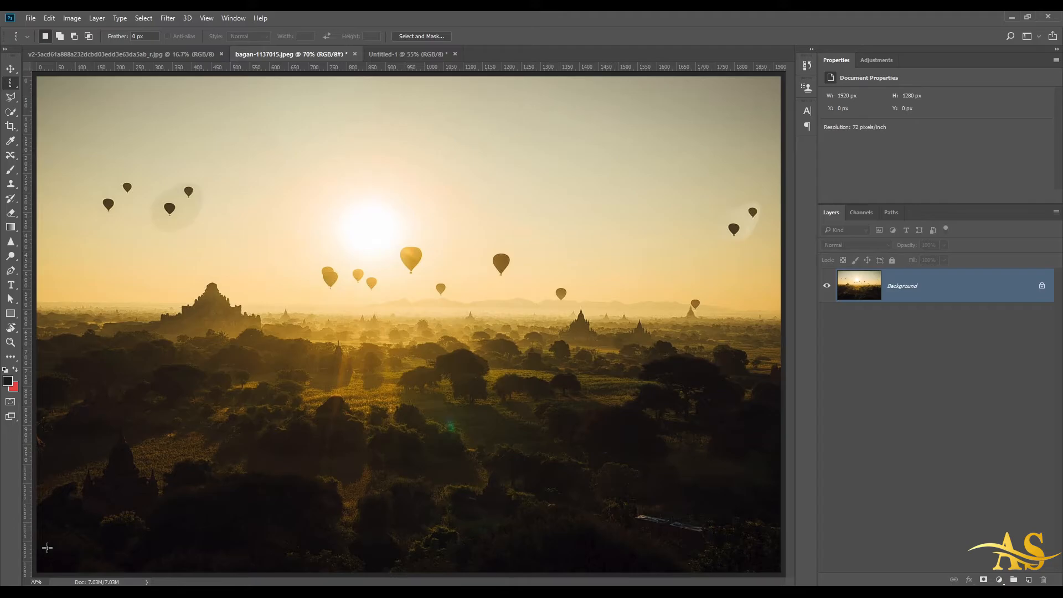
drag(42, 581, 2, 576)
text(100)
key(Return)
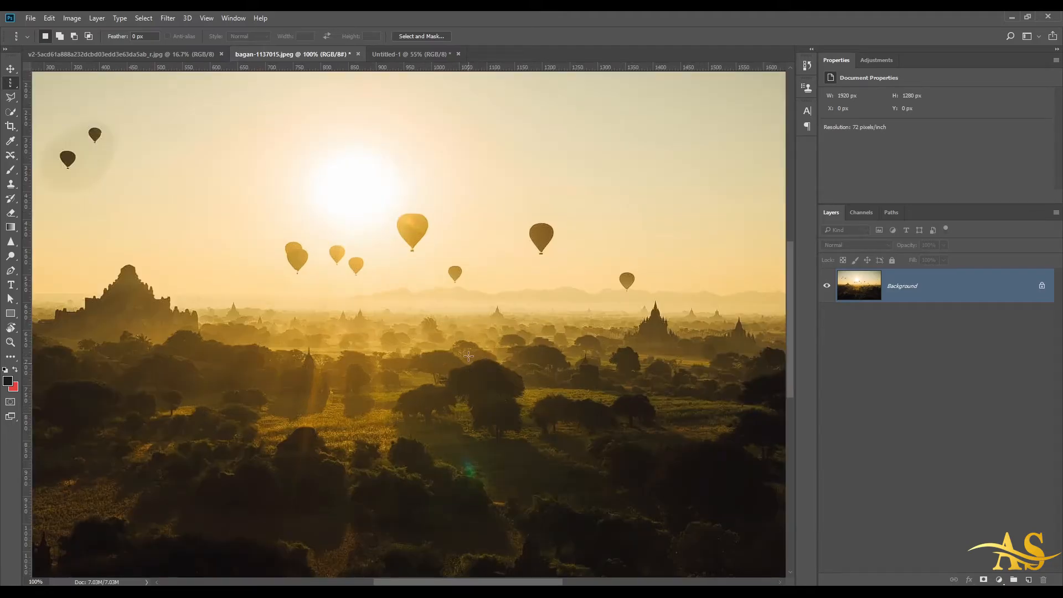
Step: Examine different areas of the balloon photo at 100% and zoom out until the whole image is in view
key(v)
key(space)
drag(572, 233, 362, 408)
drag(520, 277, 393, 325)
drag(349, 363, 514, 266)
drag(299, 390, 562, 320)
drag(261, 287, 550, 354)
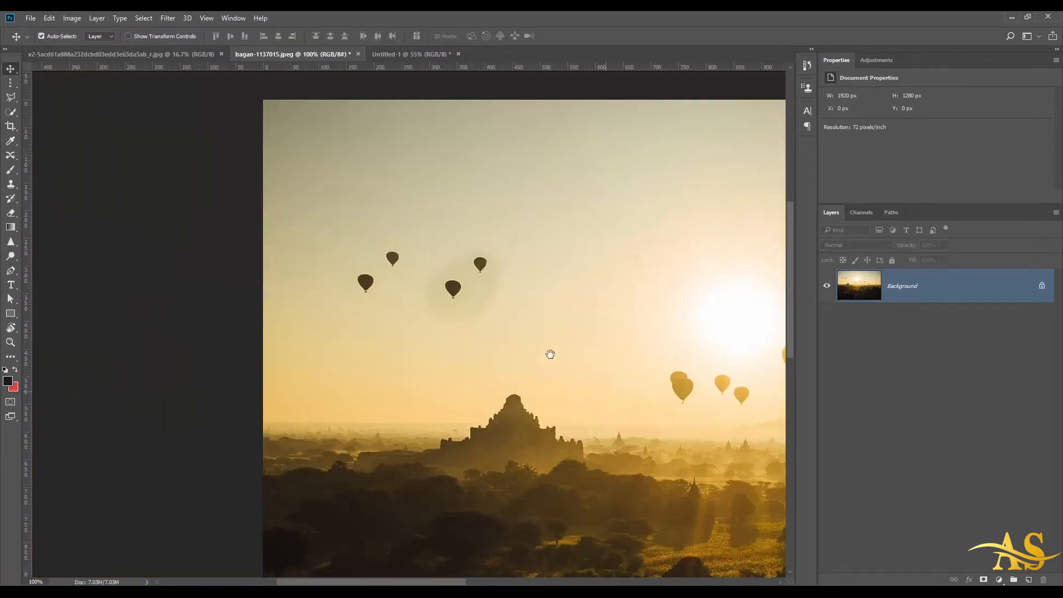
scroll(242, 423, down, 13)
scroll(235, 410, up, 2)
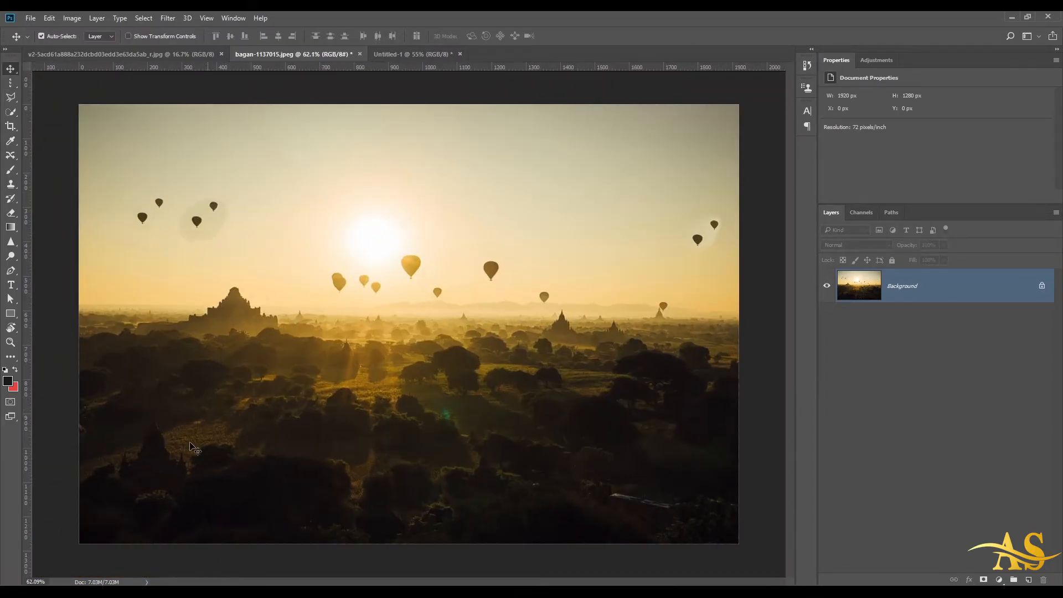
click(46, 581)
Step: Switch the status information for the photo to Document Profile and finish with Document Dimensions
click(145, 582)
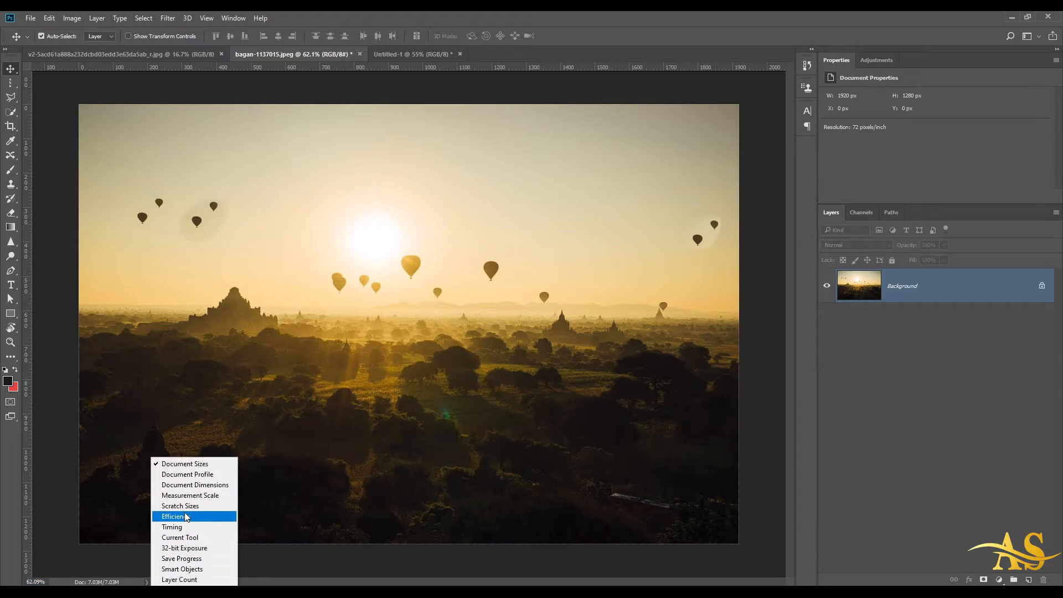
click(196, 479)
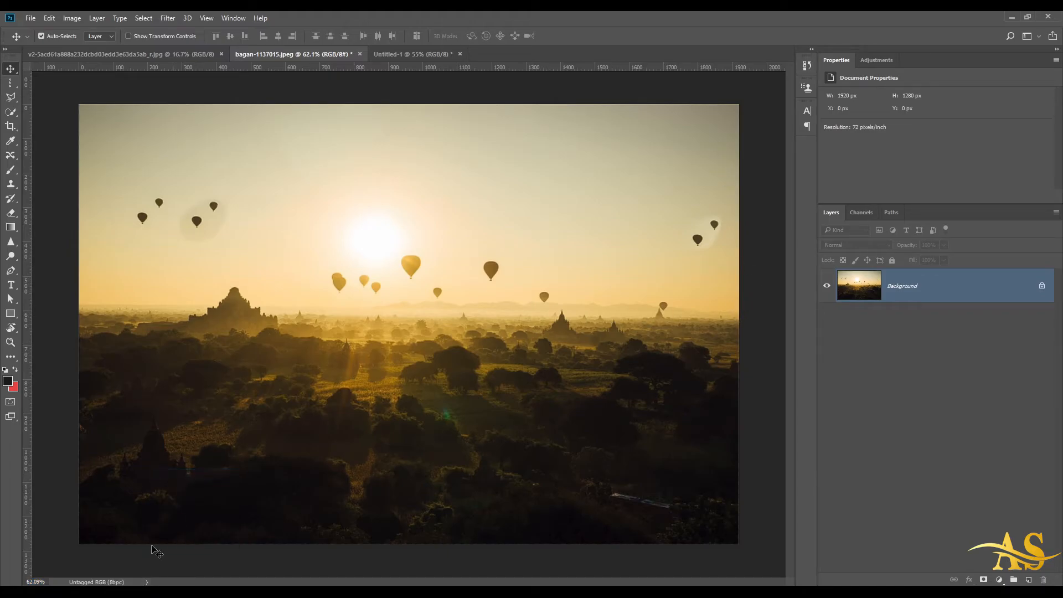
click(147, 582)
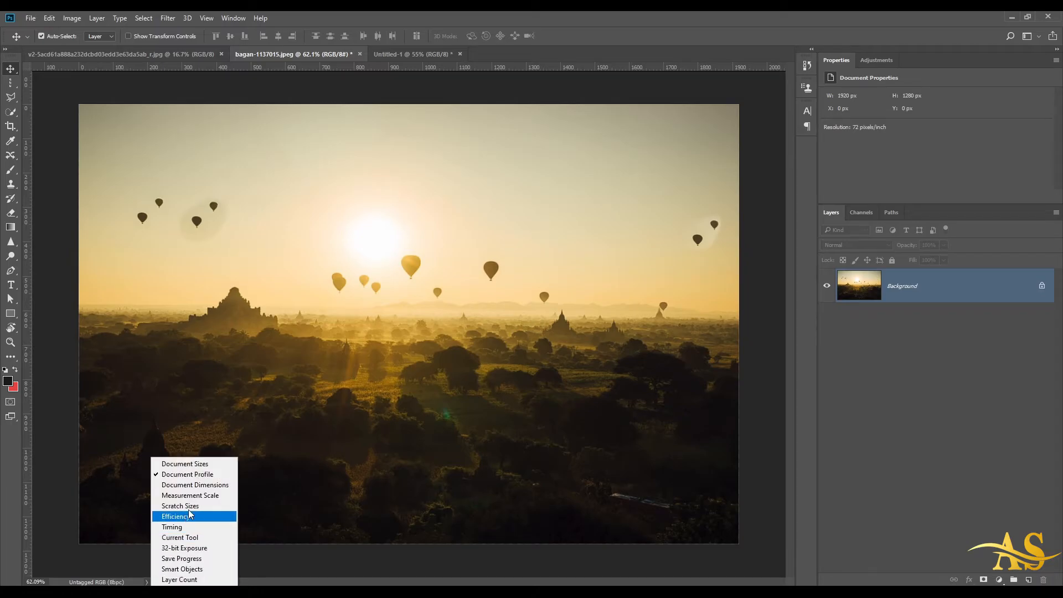
click(203, 484)
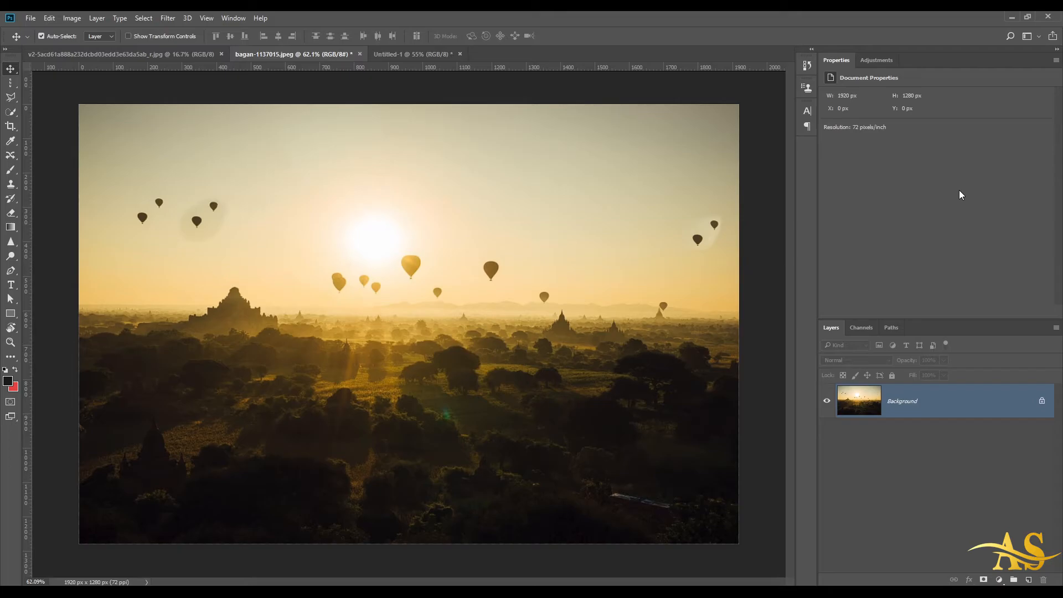
Step: Switch the workspace through 3D, Graphic and Web, and Motion, and finish back in Essentials
click(1038, 37)
click(994, 43)
click(1039, 36)
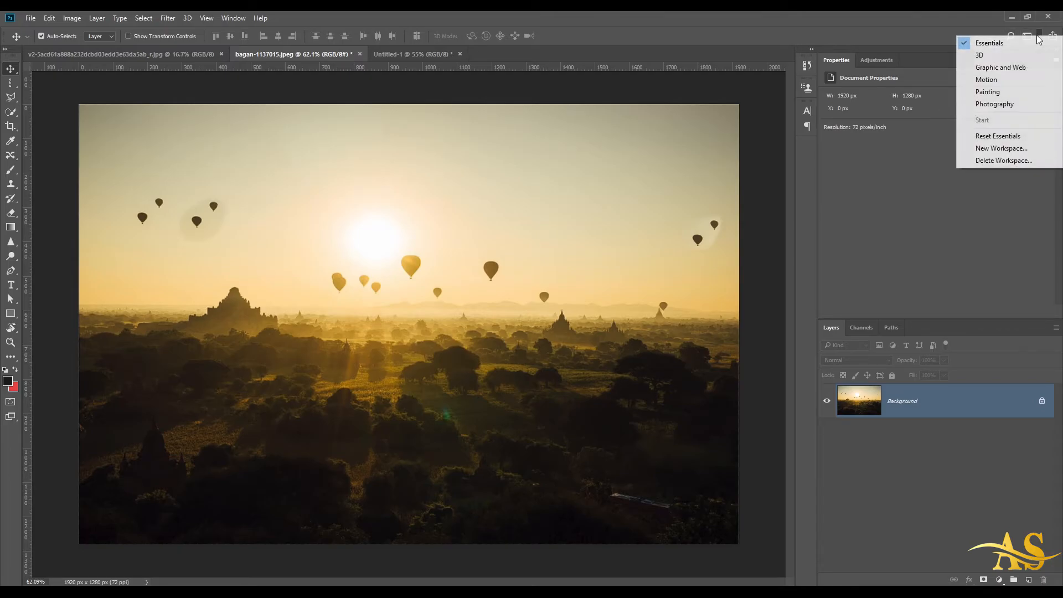
click(980, 53)
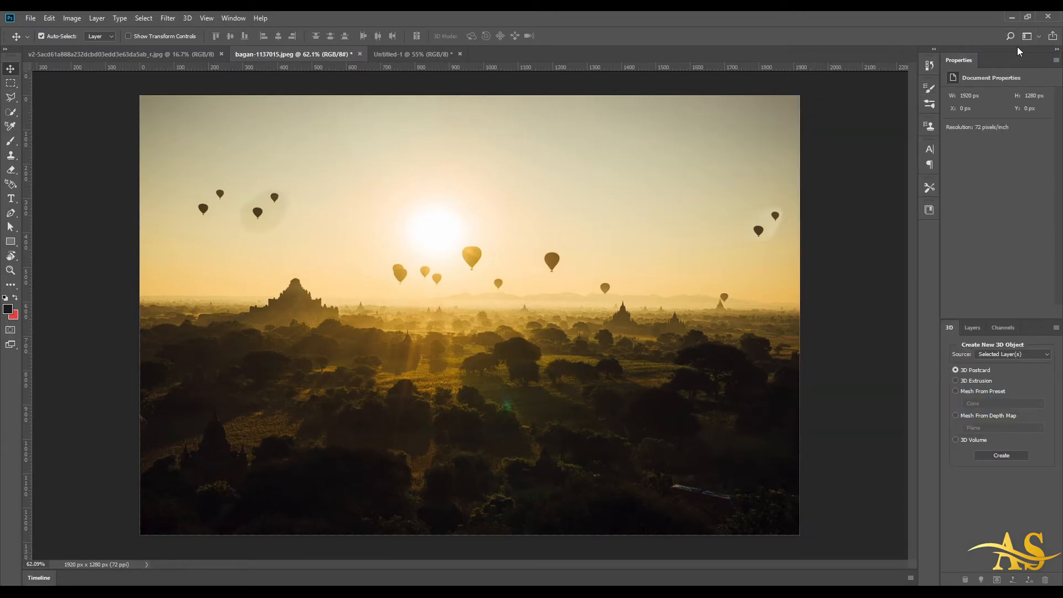
click(1039, 36)
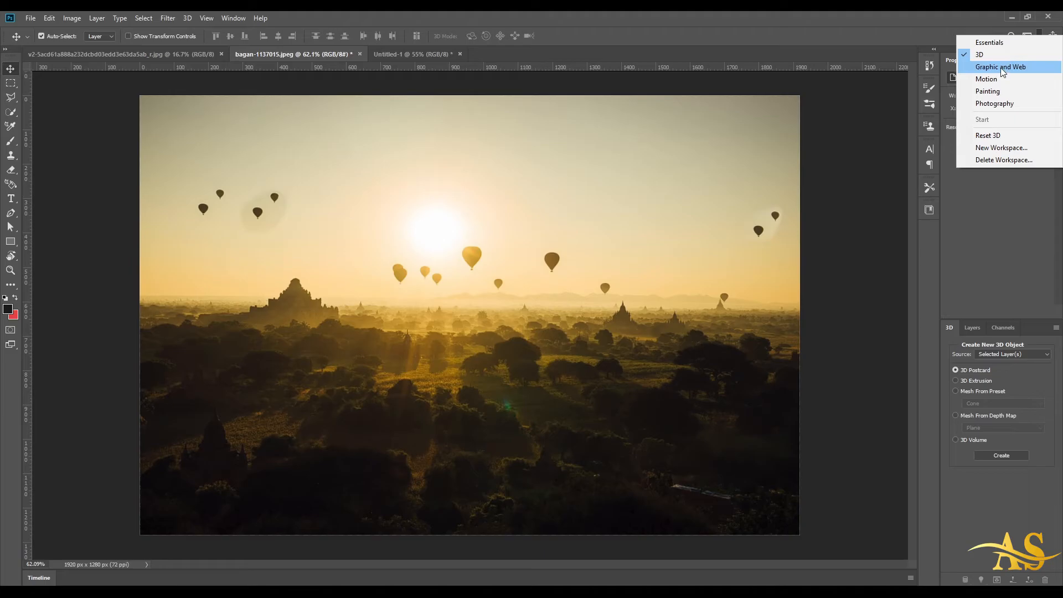
click(985, 67)
click(1039, 36)
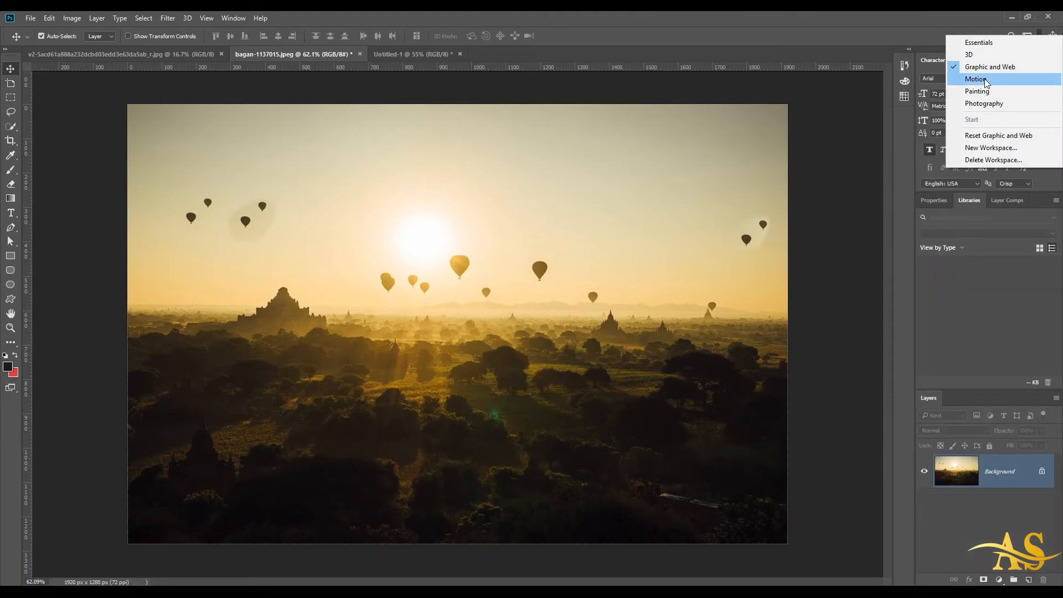
click(980, 80)
click(1039, 36)
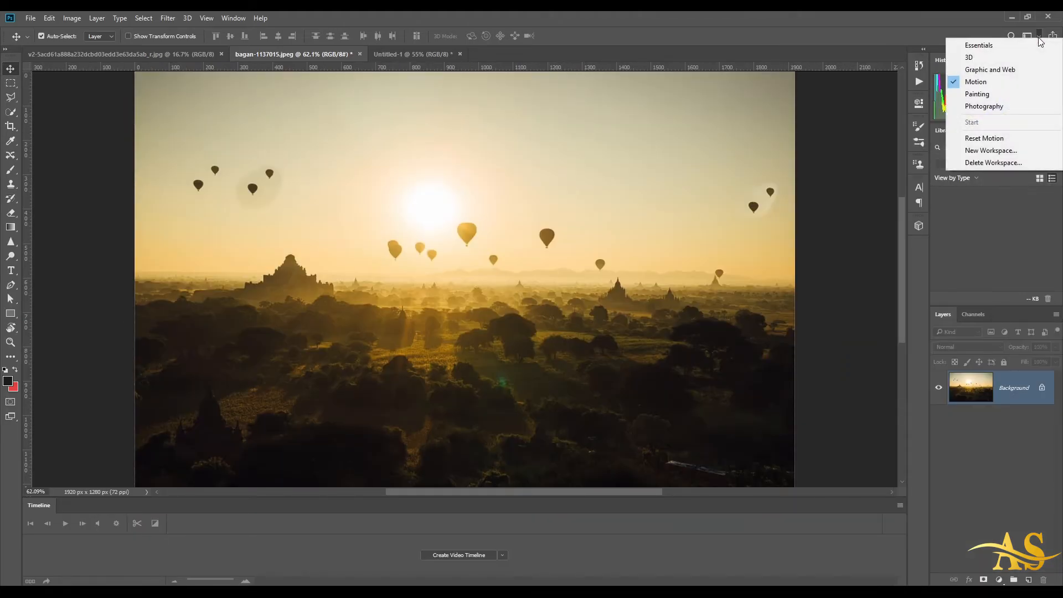
click(980, 43)
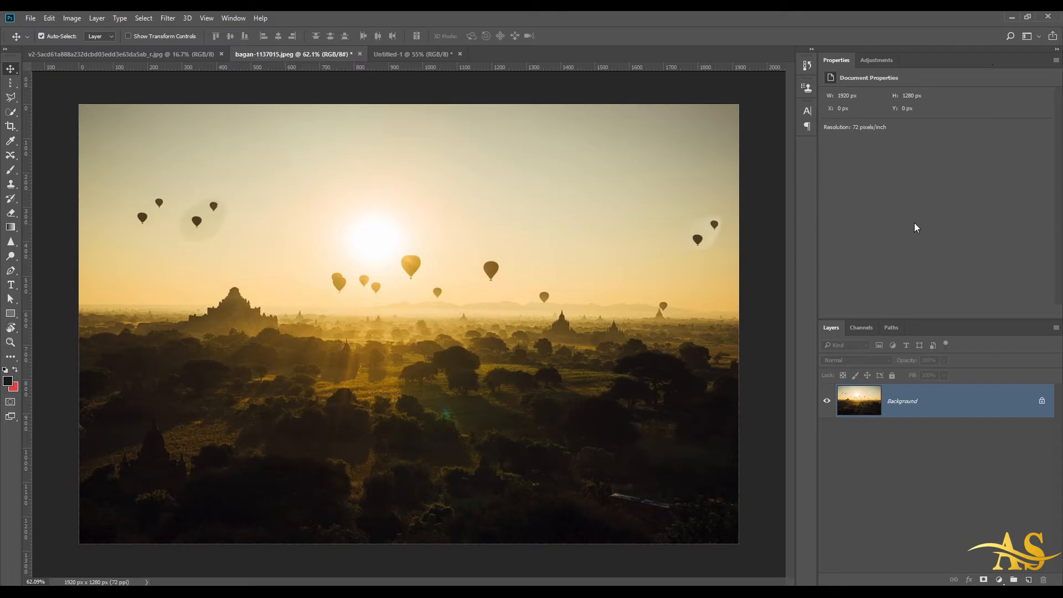
Step: Close the collapsed Paragraph panel and the Adjustments panel
right_click(806, 127)
click(837, 133)
click(877, 59)
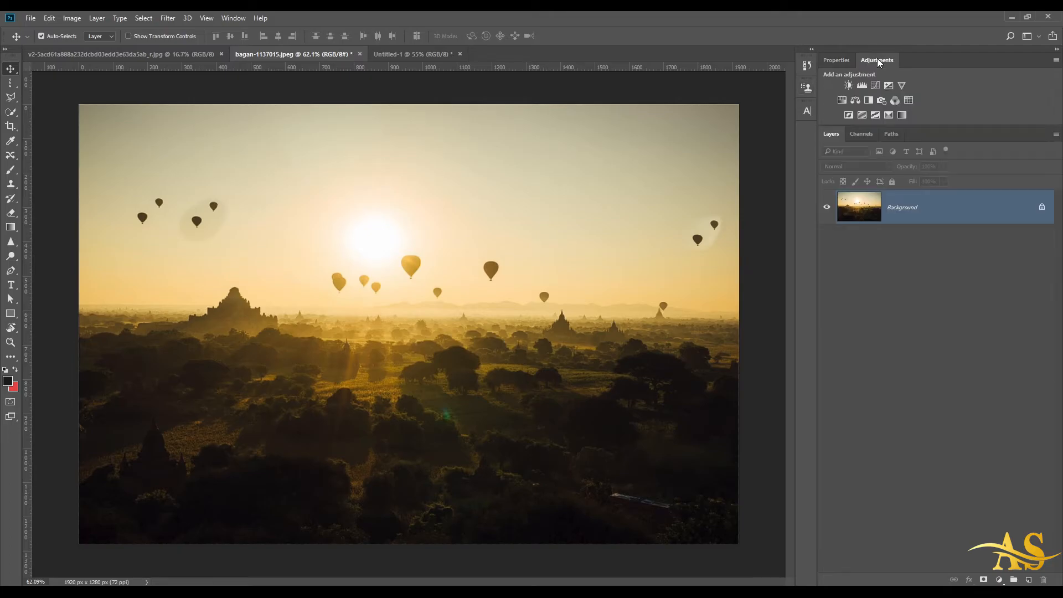
click(1055, 61)
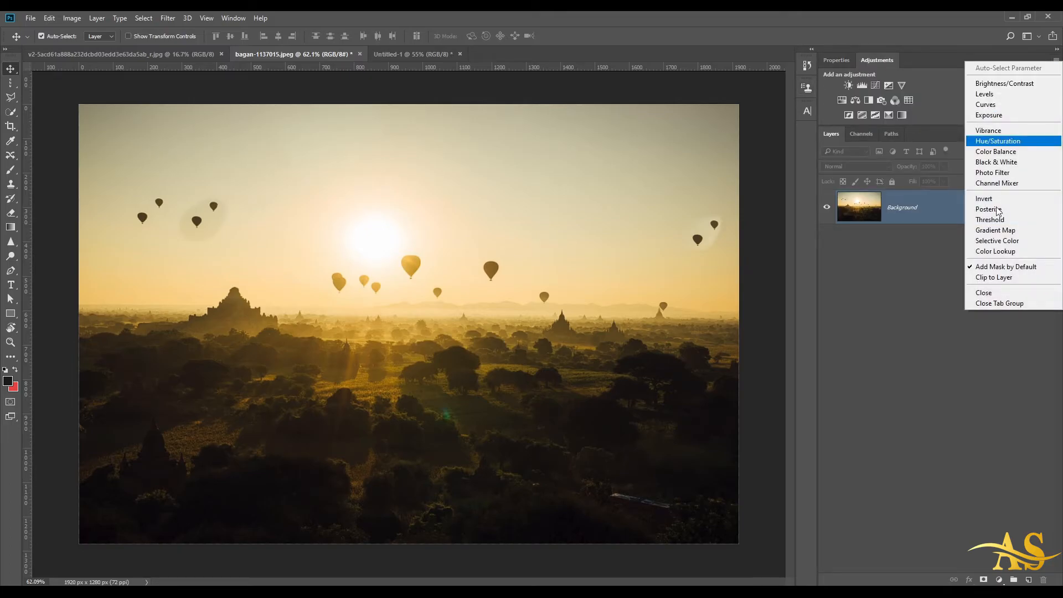
click(1010, 292)
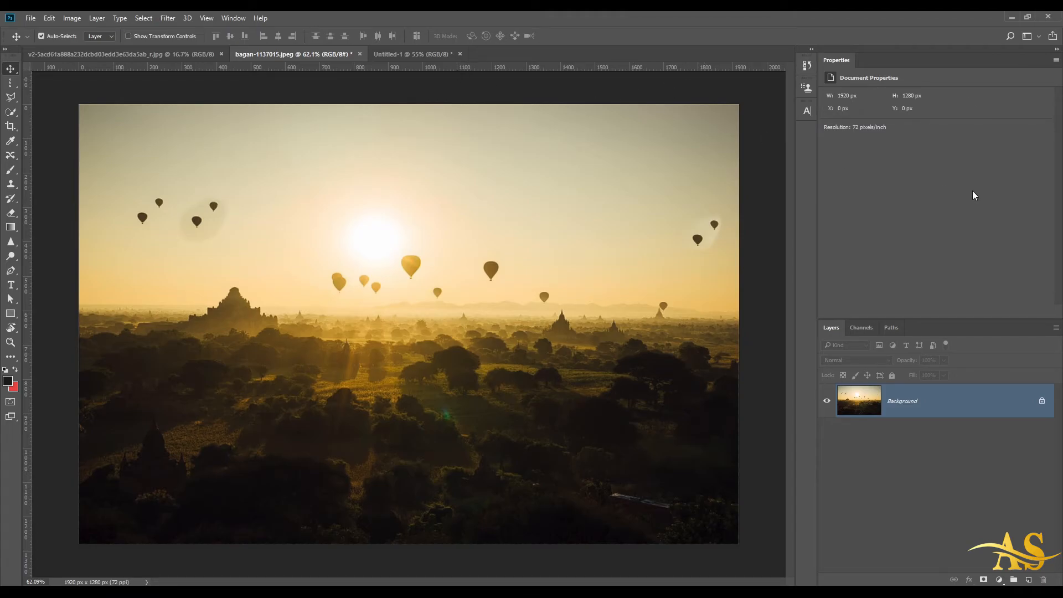
Step: Display the Character and Adjustments panels and bring the Properties panel back to the front of its group
click(233, 18)
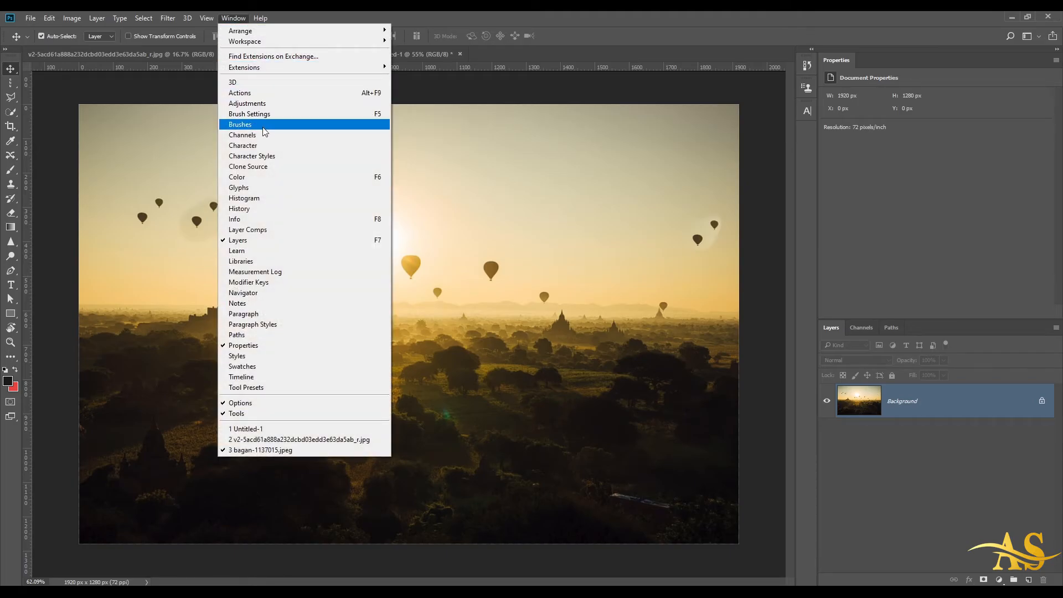
click(256, 146)
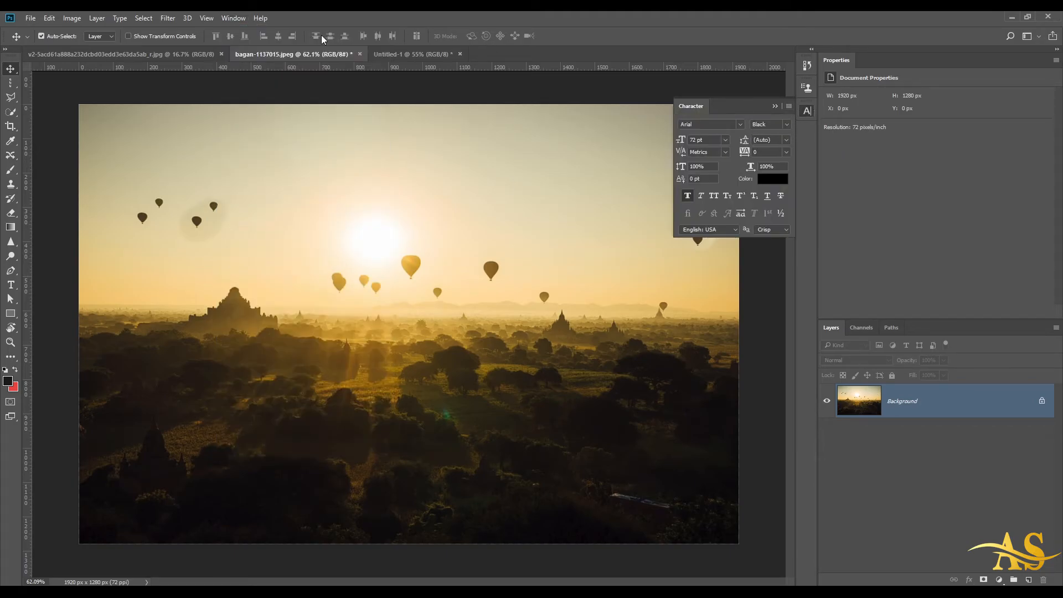
click(233, 18)
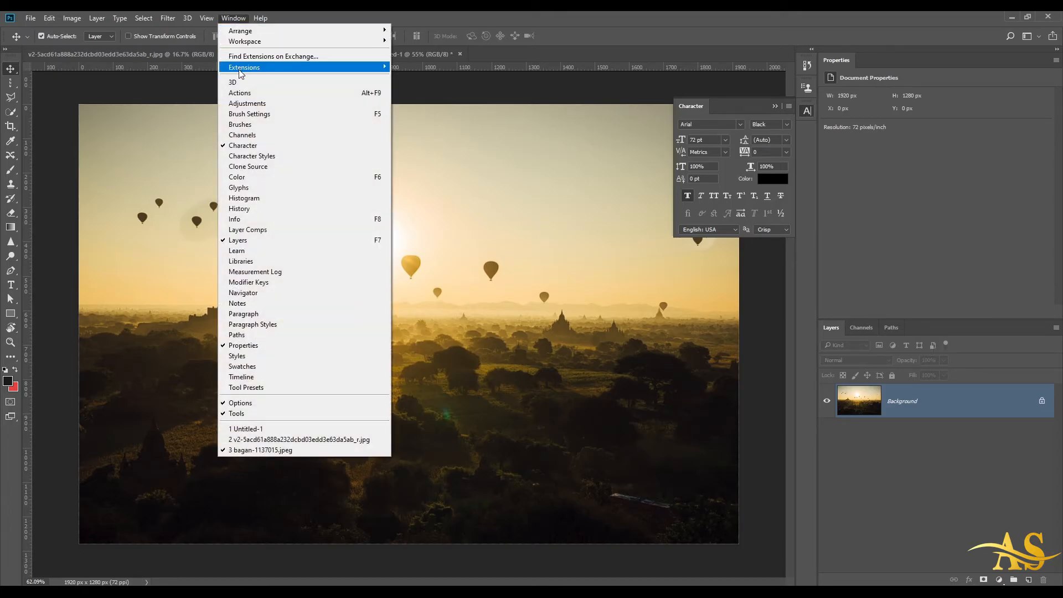
click(247, 104)
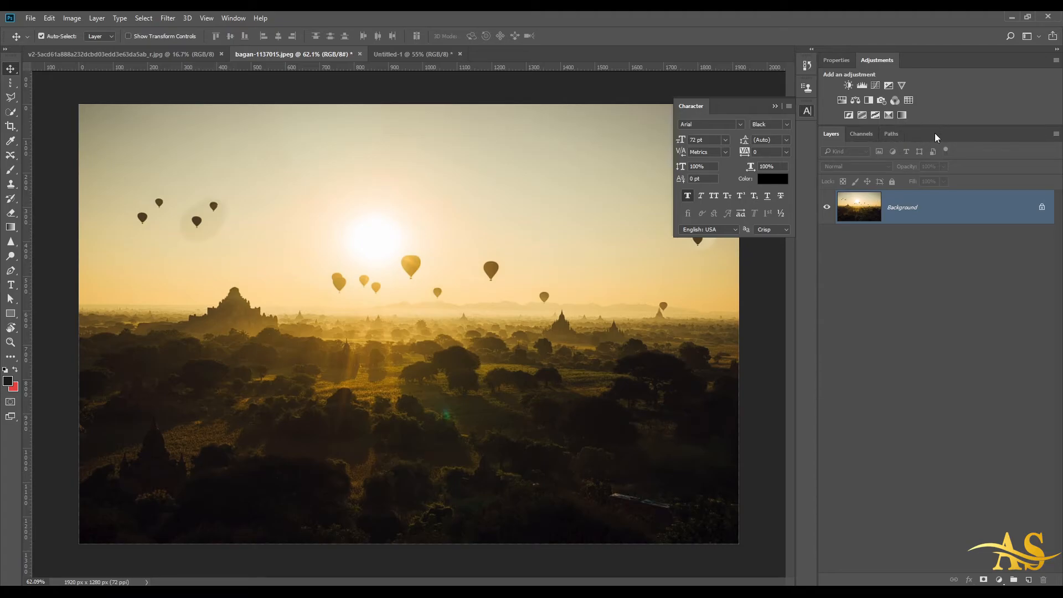
click(836, 60)
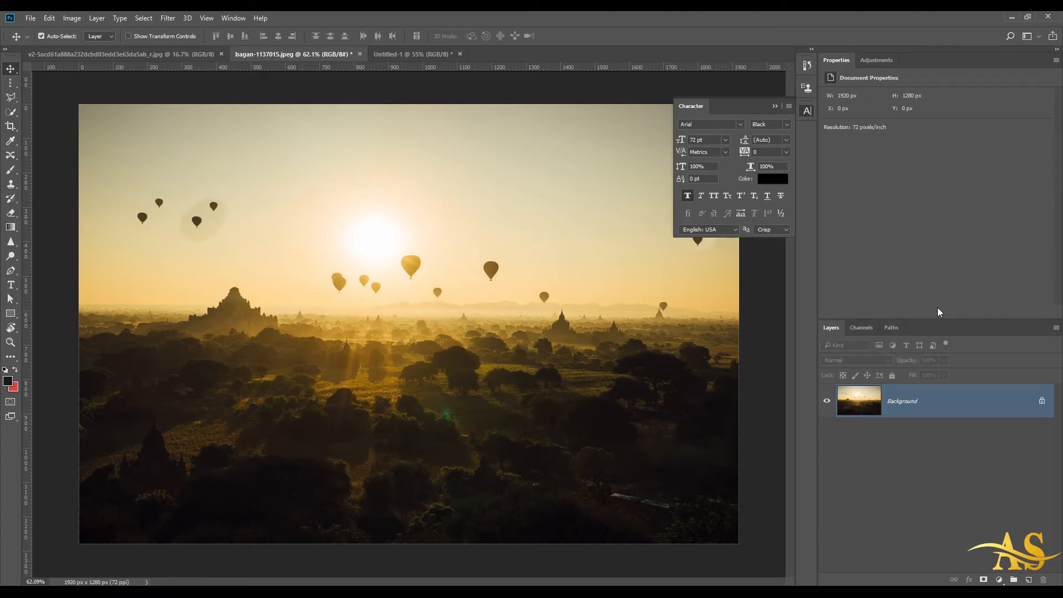
Step: Enlarge the Layers panel group upward and switch between the Properties and Adjustments panels, ending on Properties
drag(935, 320, 932, 233)
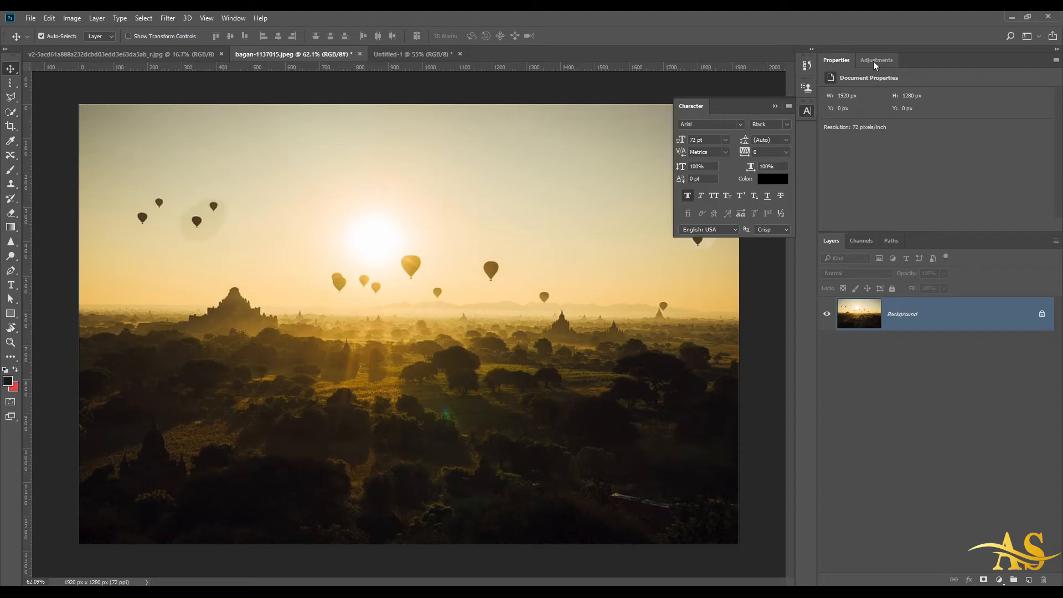
click(823, 60)
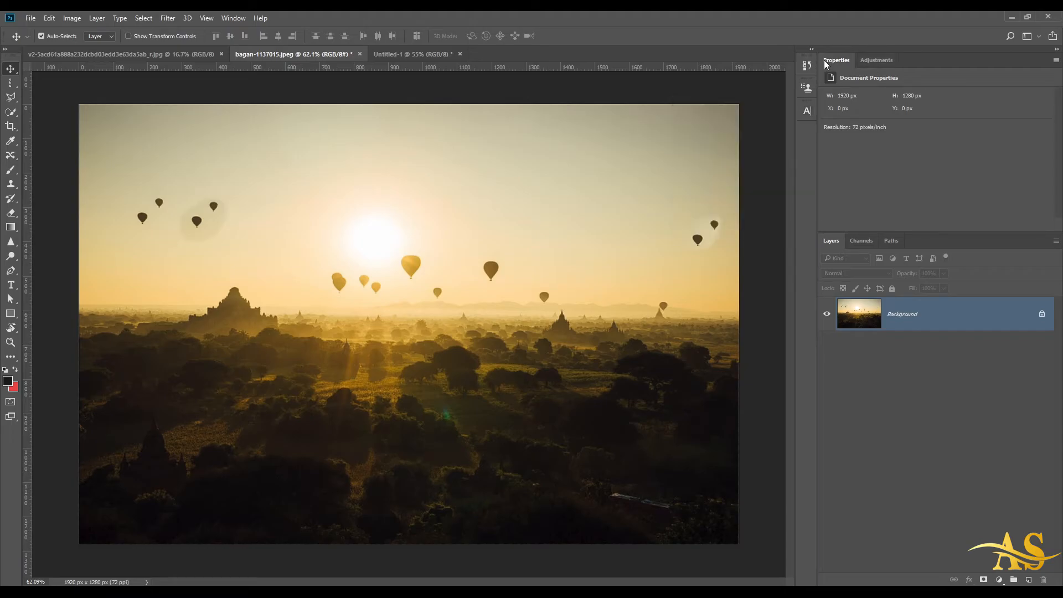
click(873, 60)
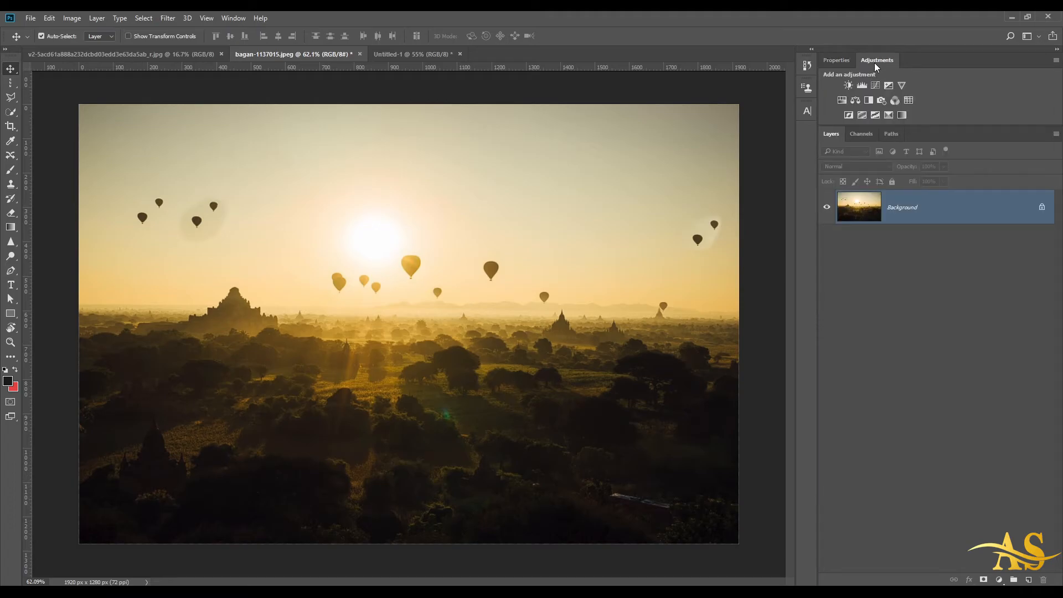
click(835, 60)
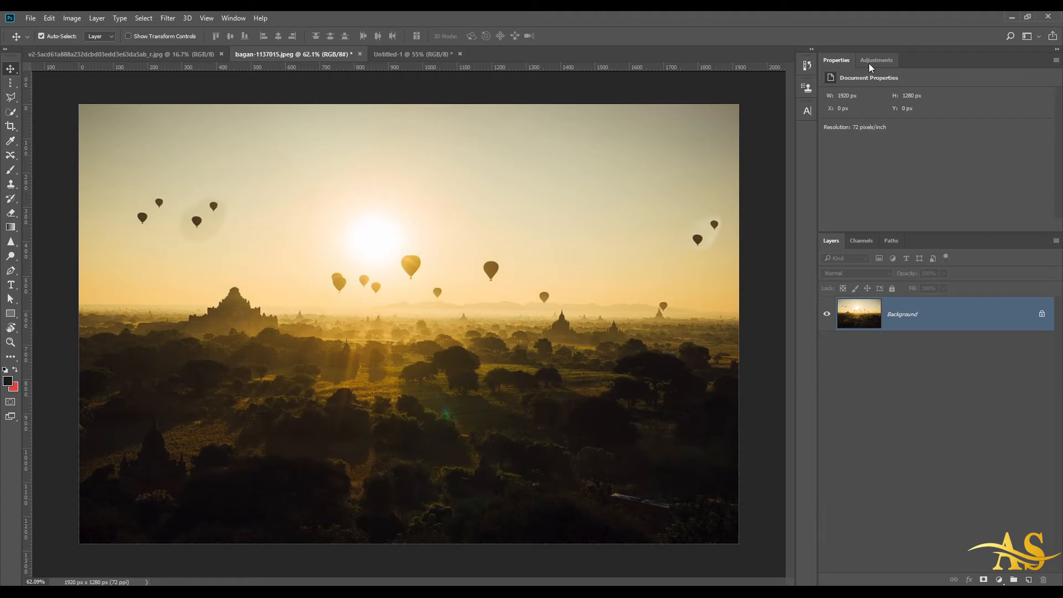
Step: Dock the Adjustments panel on its own between Properties and Layers, and regroup it beside Layers, Channels and Paths
drag(875, 58, 844, 234)
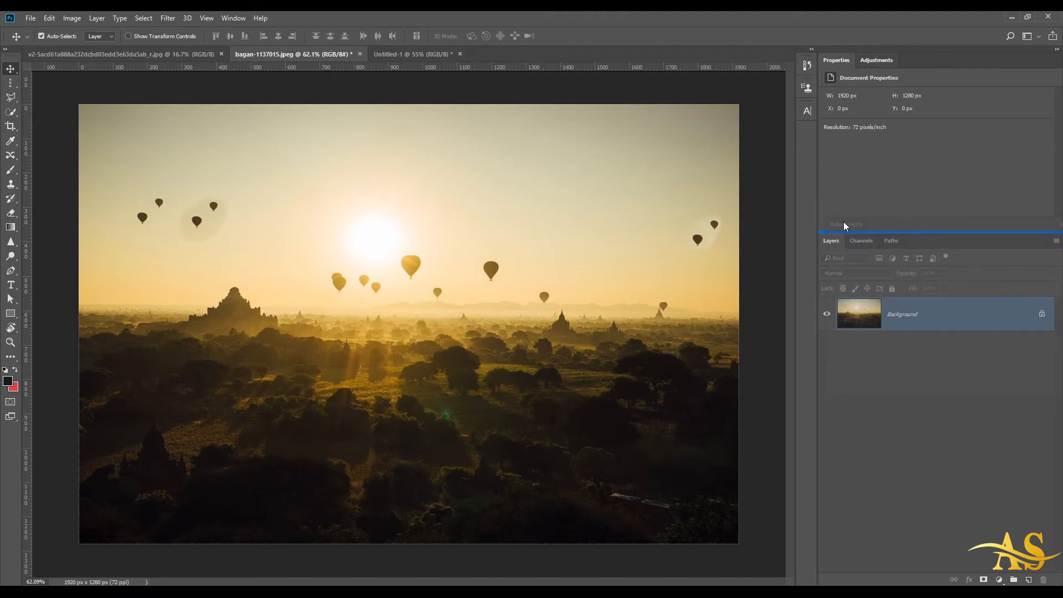
drag(837, 228, 837, 227)
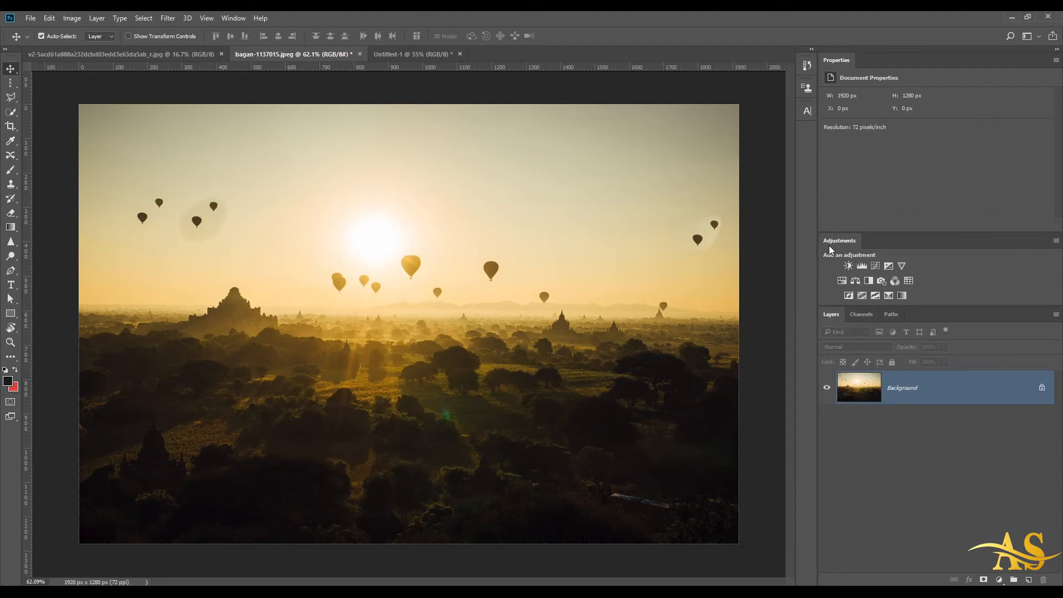
drag(840, 241, 928, 315)
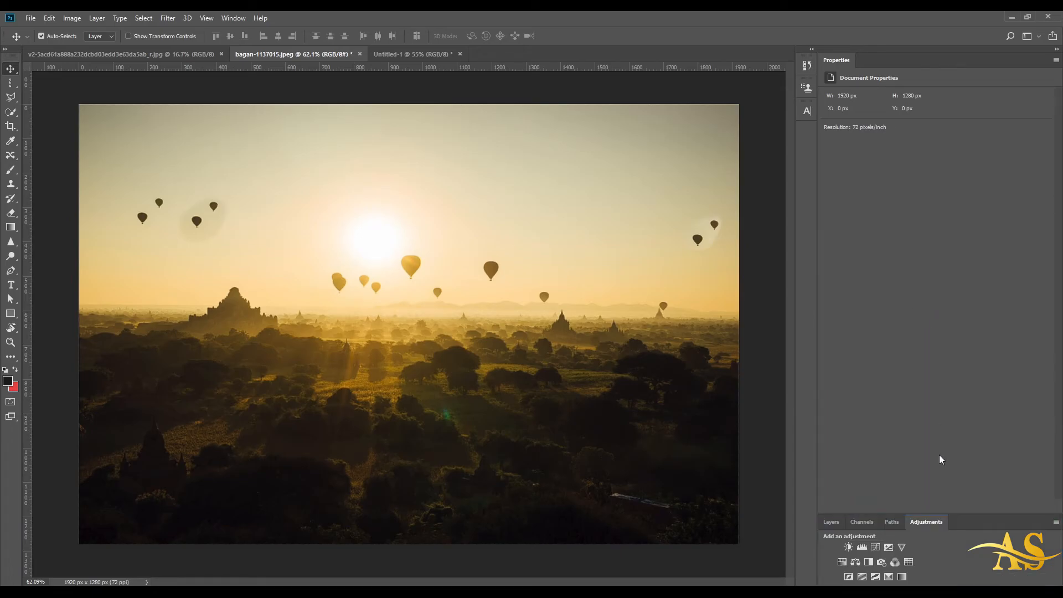
Step: Detach the group containing Layers, Channels, Paths and Adjustments and dock it back beneath Properties
drag(954, 515, 955, 484)
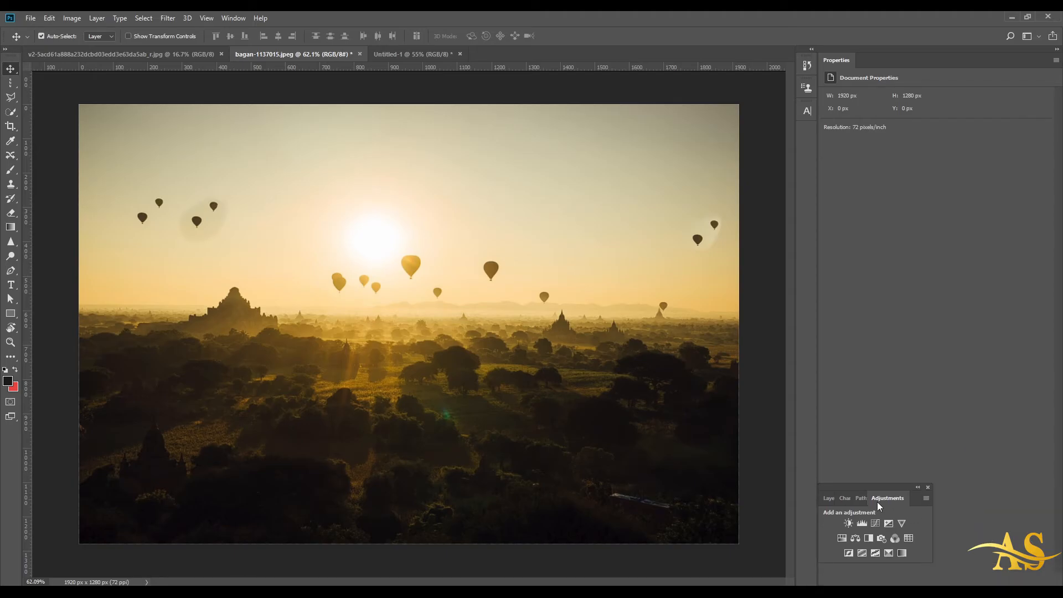
drag(887, 487, 955, 573)
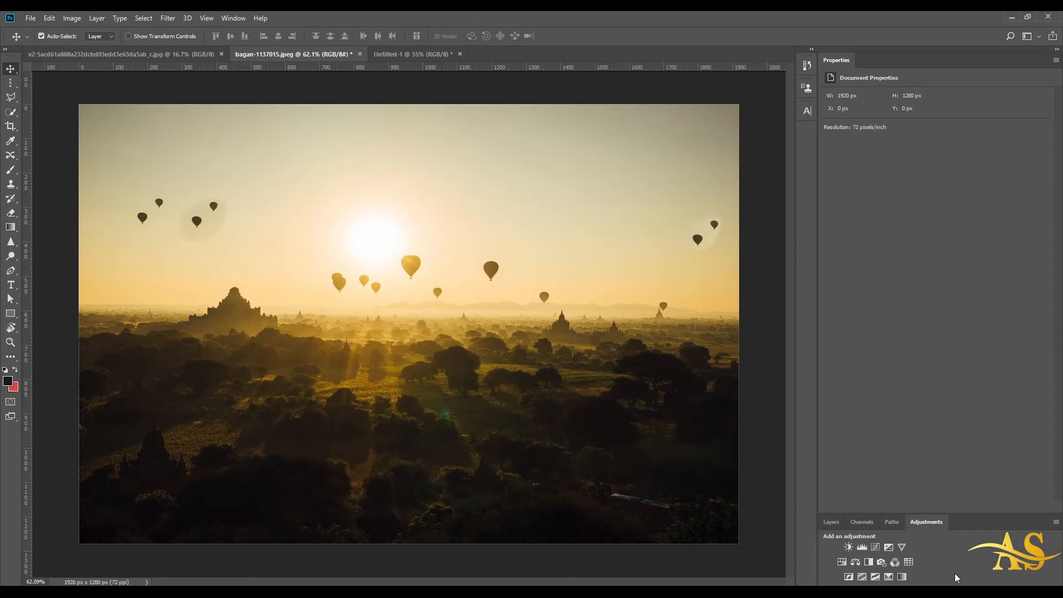
Step: Enlarge the Layers panel group upward and view its Channels, Paths and Adjustments panels, ending on Layers
click(831, 524)
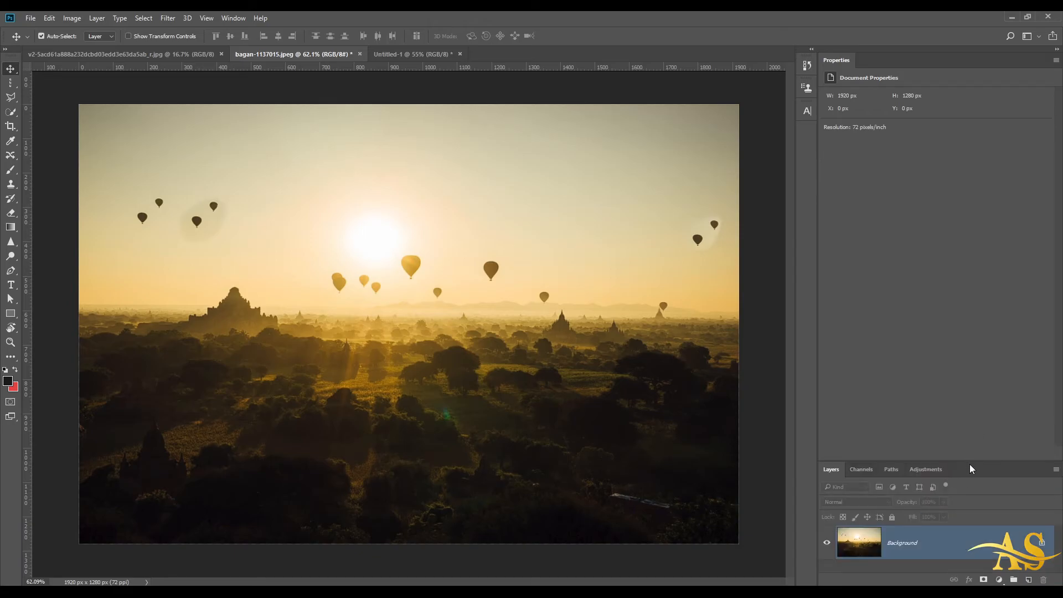
drag(968, 460, 973, 254)
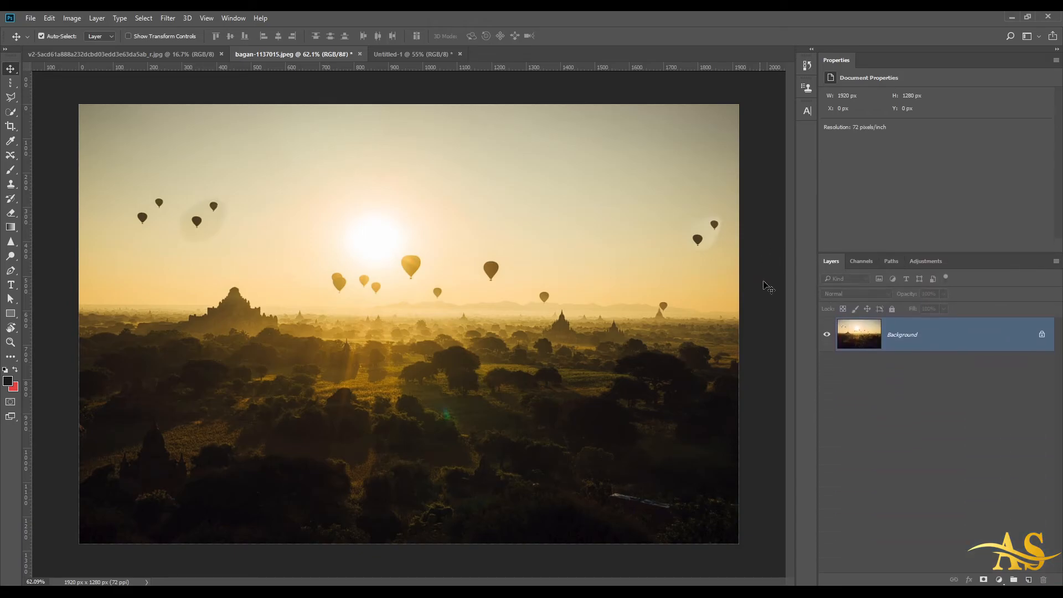
click(856, 262)
click(891, 263)
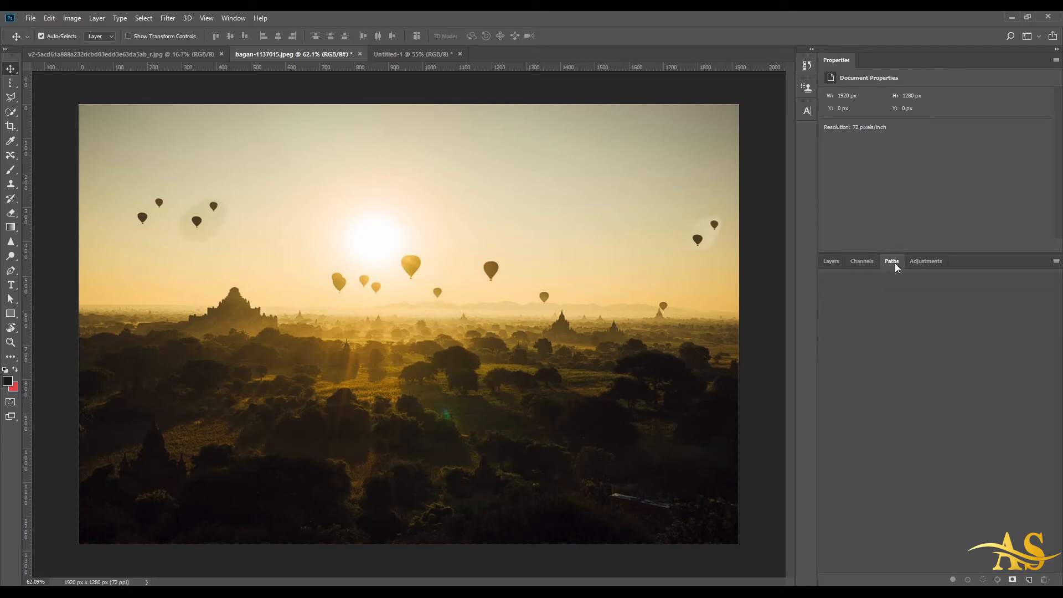
click(920, 262)
click(830, 522)
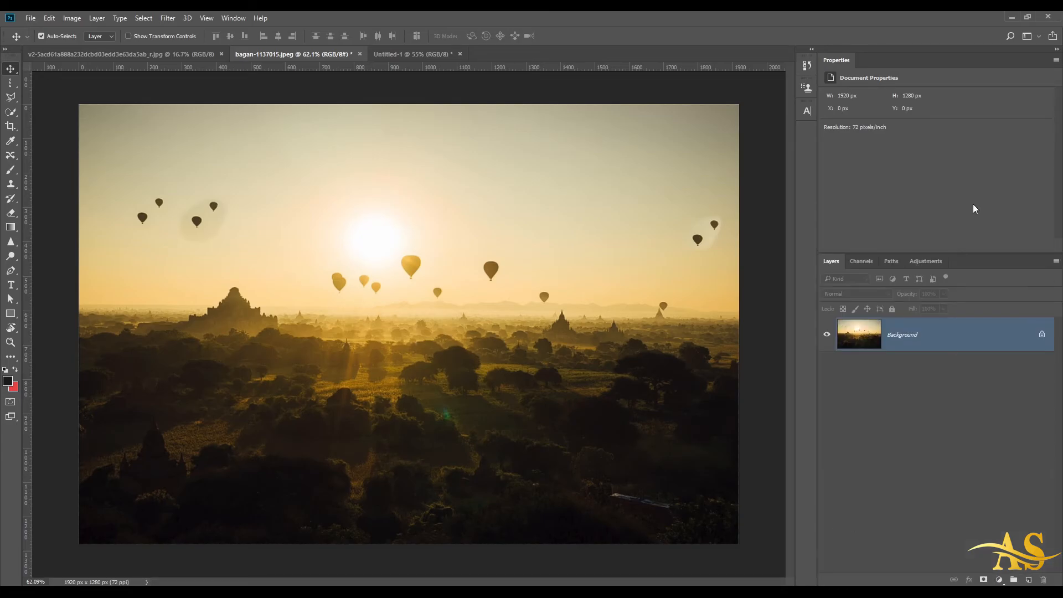
Step: Move the Adjustments panel into the collapsed dock beneath Character and expand it
drag(929, 266, 809, 129)
click(807, 133)
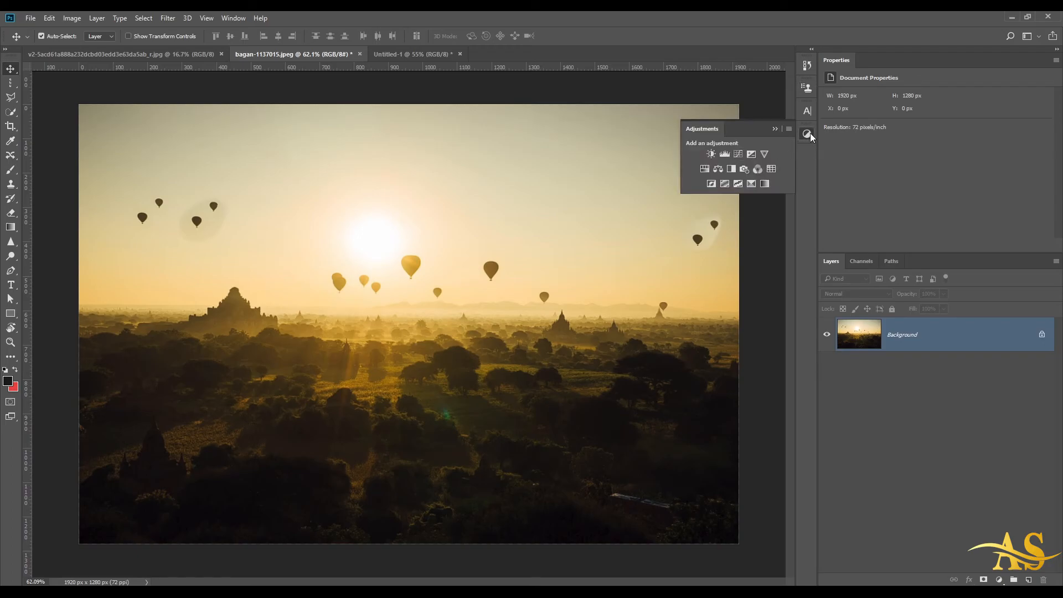
Step: Float the collapsed Adjustments panel over the canvas, widen it to show its name, shrink it again and redock it beneath Character
drag(809, 132, 687, 92)
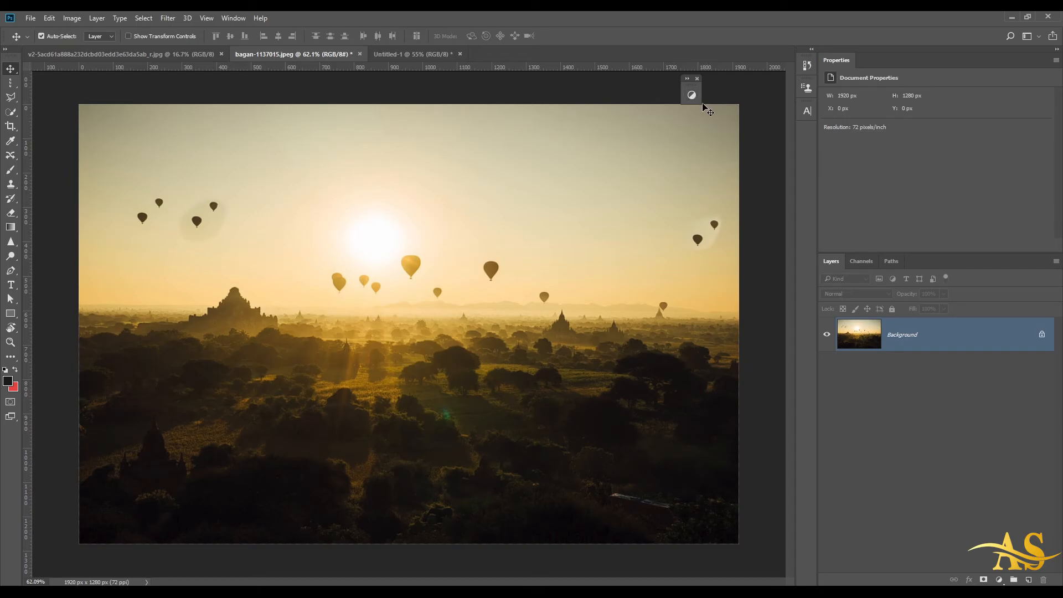
drag(701, 103, 786, 105)
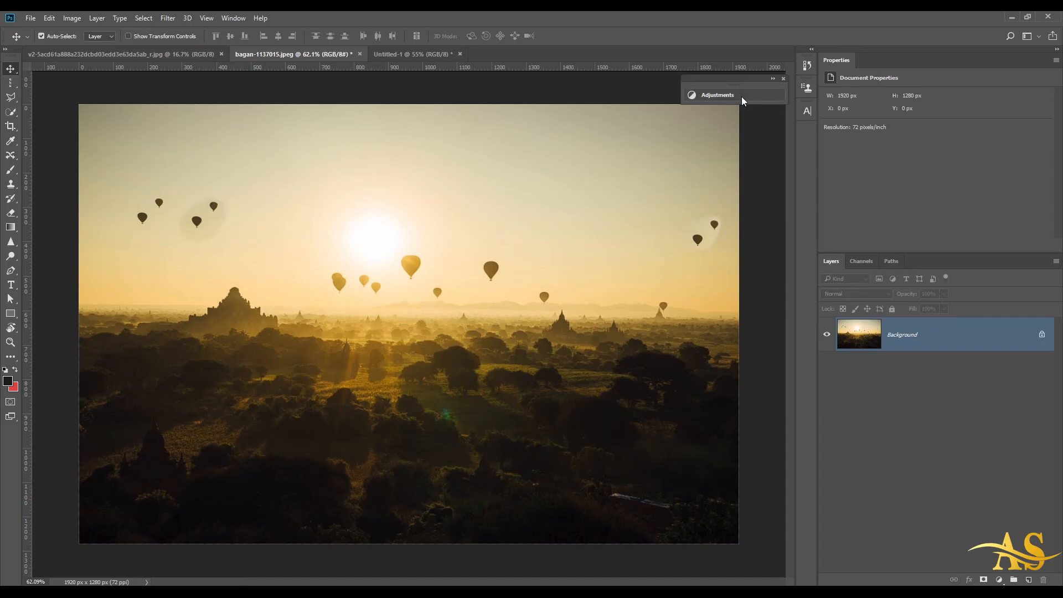
click(726, 95)
click(716, 95)
drag(789, 95, 696, 94)
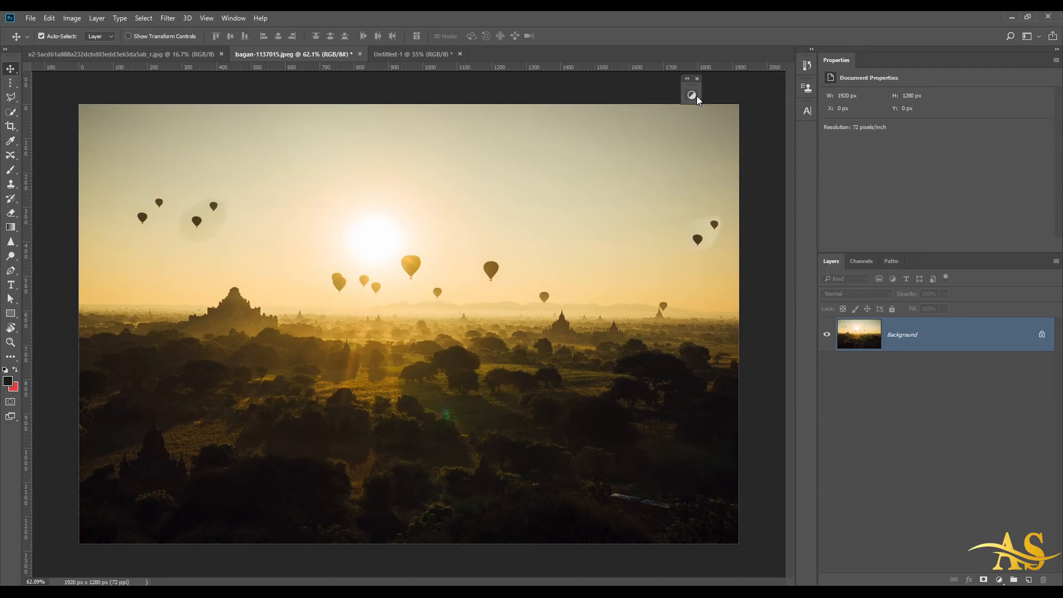
click(692, 96)
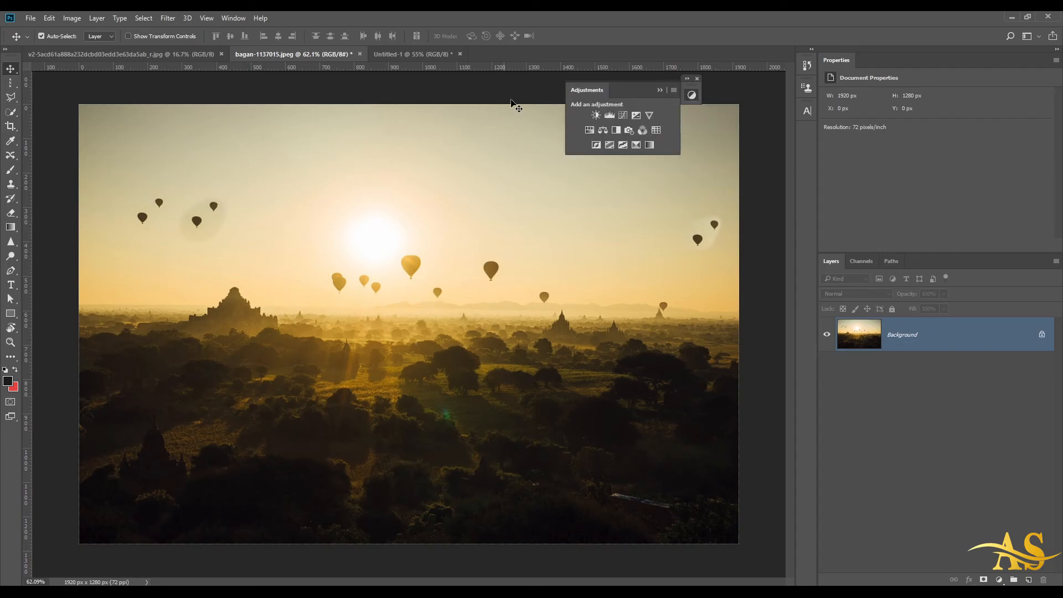
drag(688, 97, 788, 131)
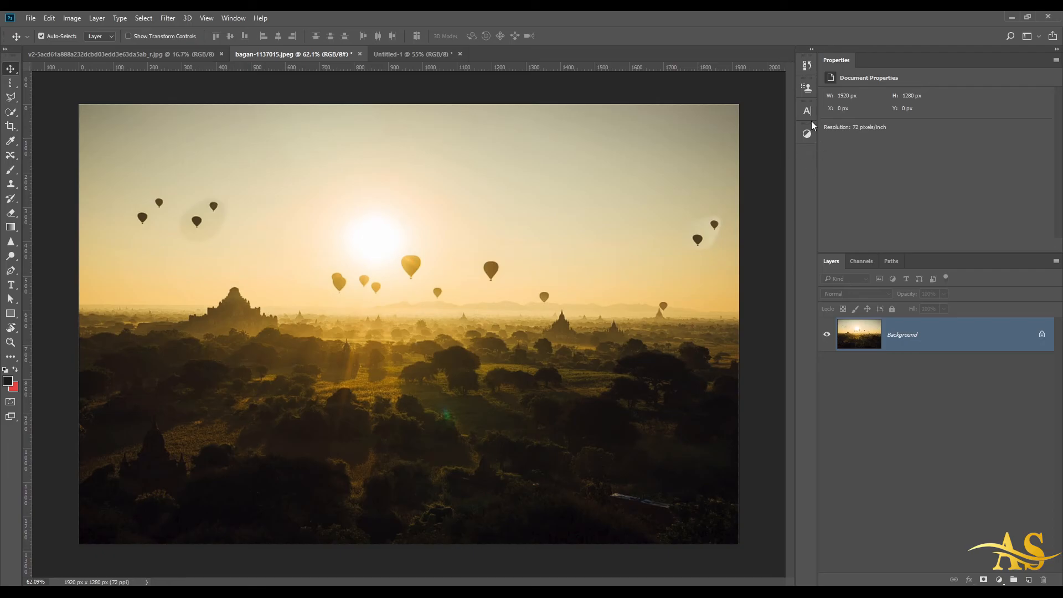
Step: Expand the Character panel from the collapsed dock and close it through its panel options
click(807, 113)
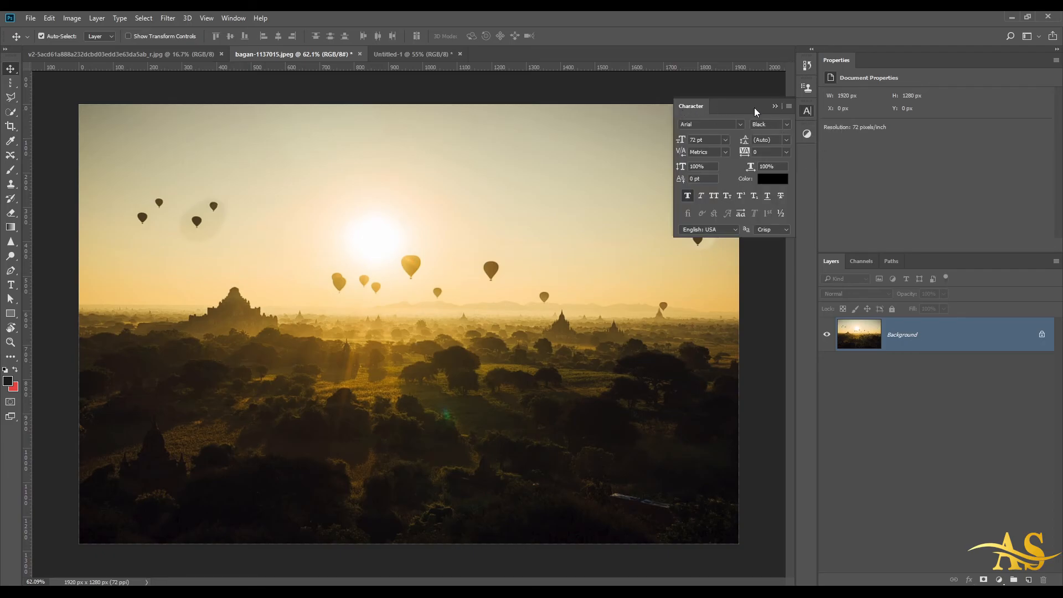
click(788, 106)
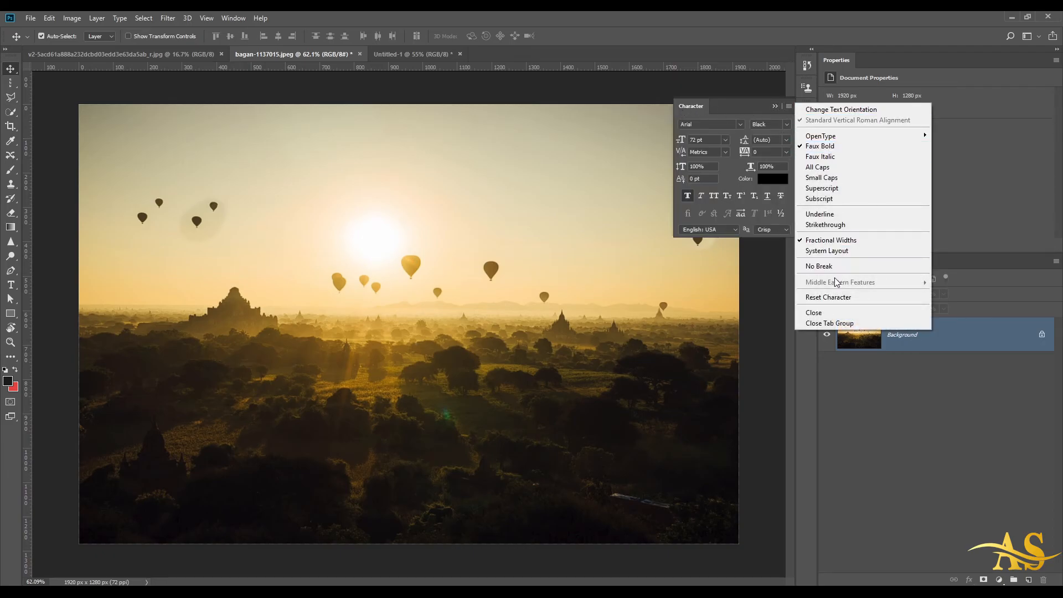
click(836, 315)
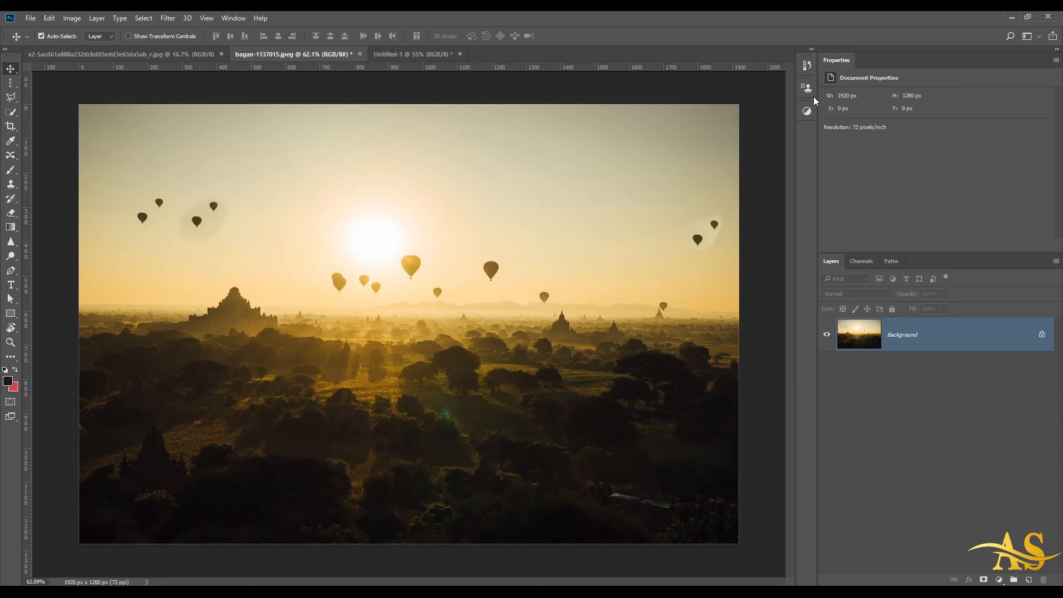
Step: Show the Character panel again and dock it as a tab beside Properties
click(232, 18)
click(256, 146)
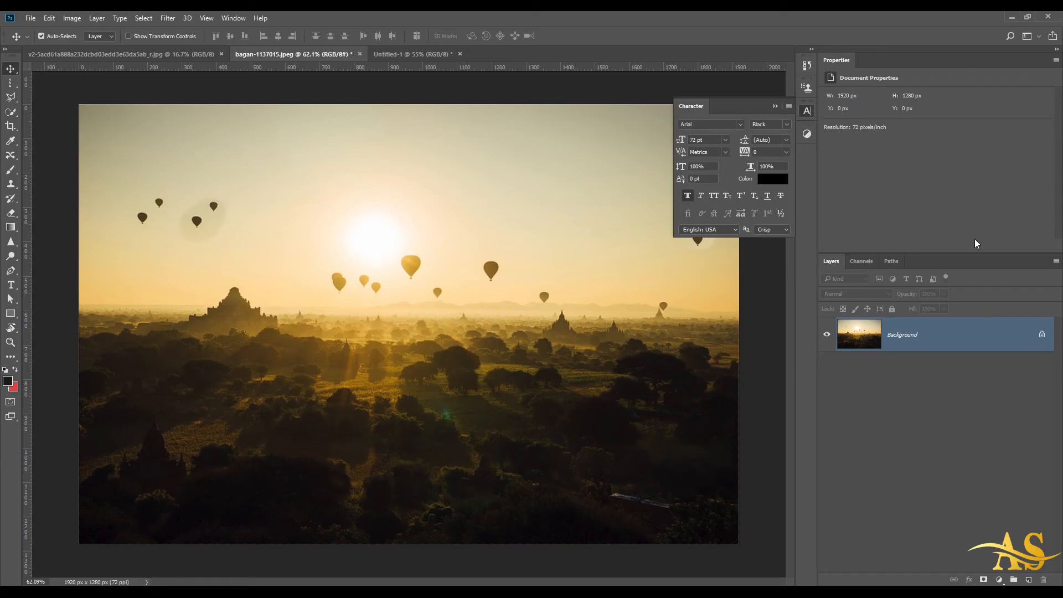
drag(806, 111, 910, 63)
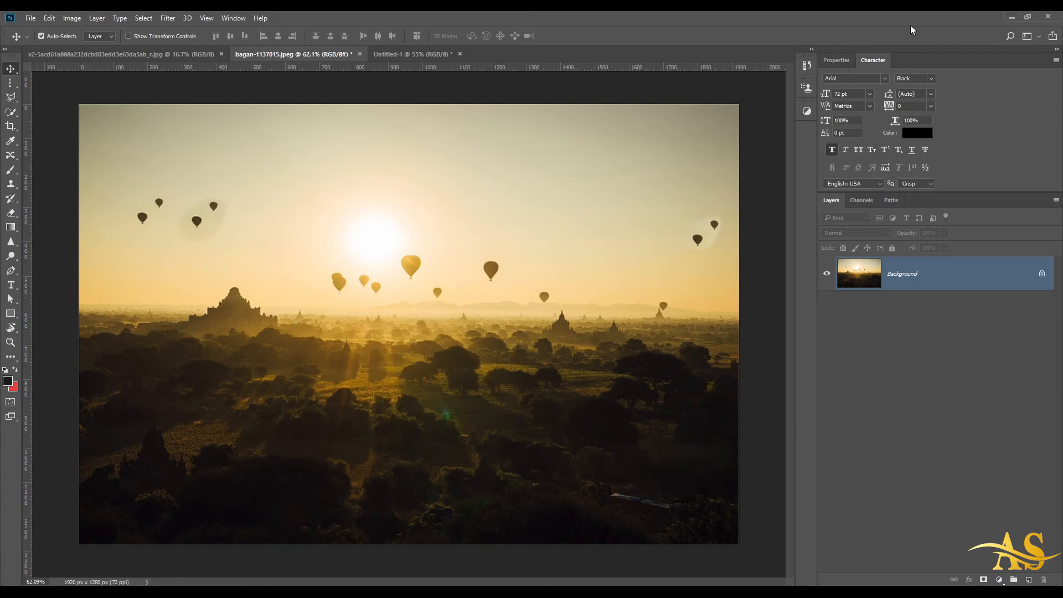
Step: Reset the Essentials workspace and close its Libraries and Learn panels
click(1038, 36)
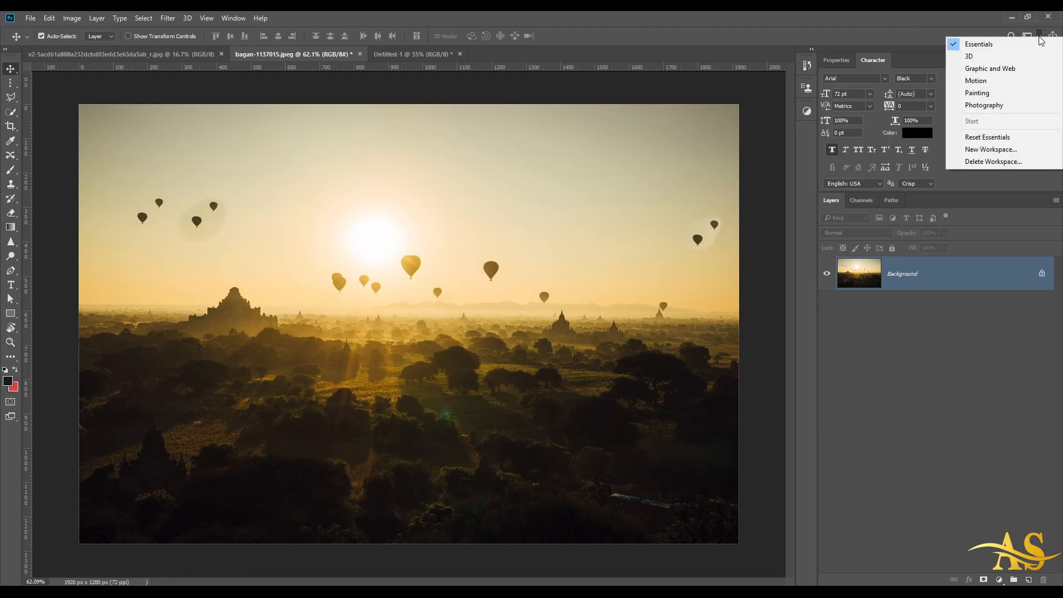
click(991, 139)
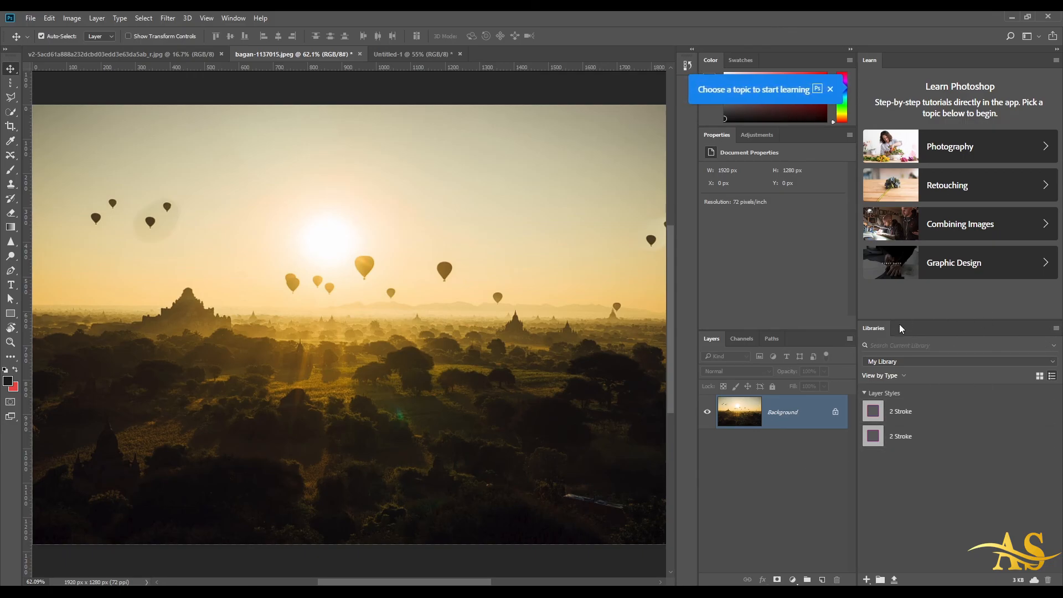
click(1055, 328)
click(941, 523)
click(1055, 61)
click(1027, 64)
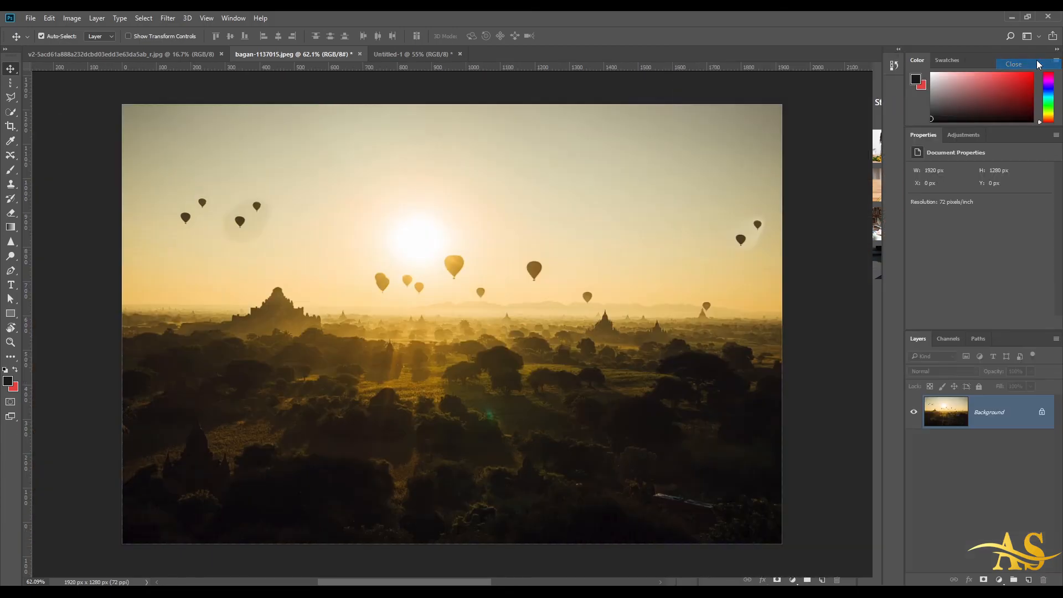
Step: Save the current panel layout as a new workspace named Masterclass, without capturing keyboard shortcuts, menus or toolbar
click(1037, 37)
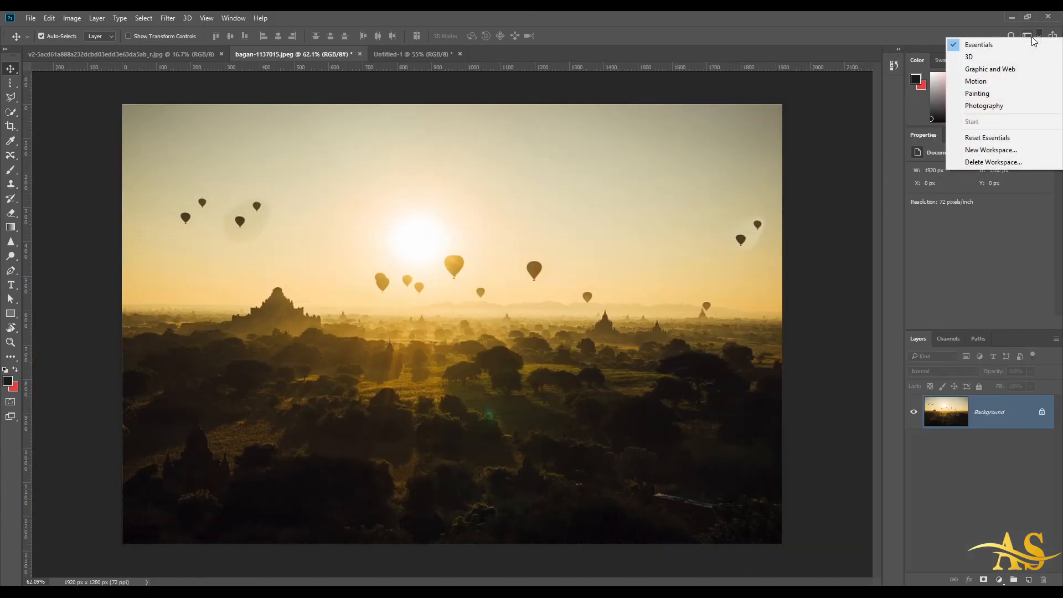
click(990, 152)
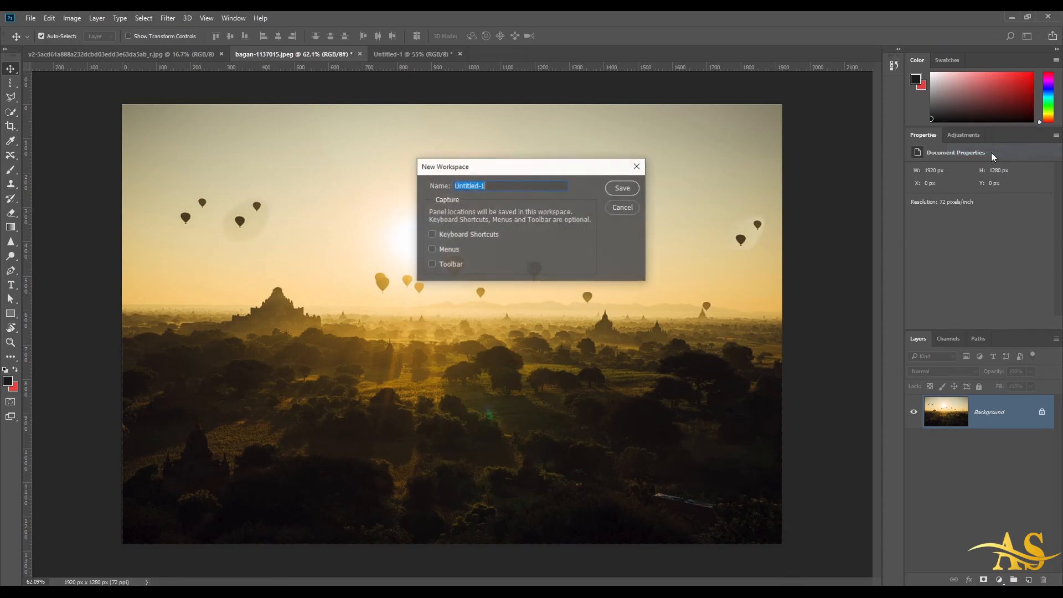
text(Masterclas)
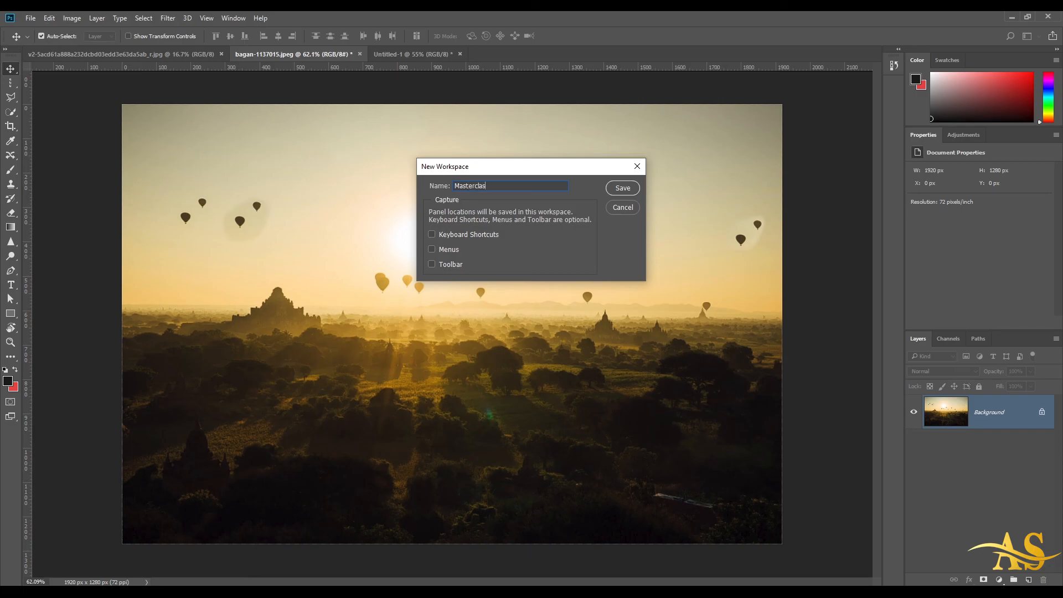
click(621, 187)
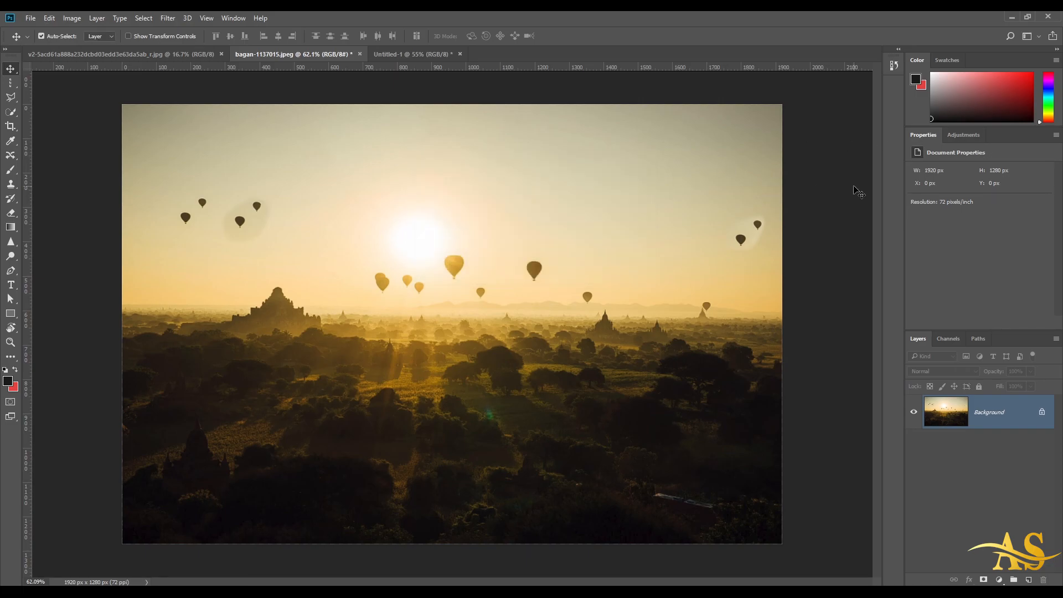
Step: Show the Brushes and Info panels, and float Info over the lower part of the balloon photo
click(244, 18)
click(256, 124)
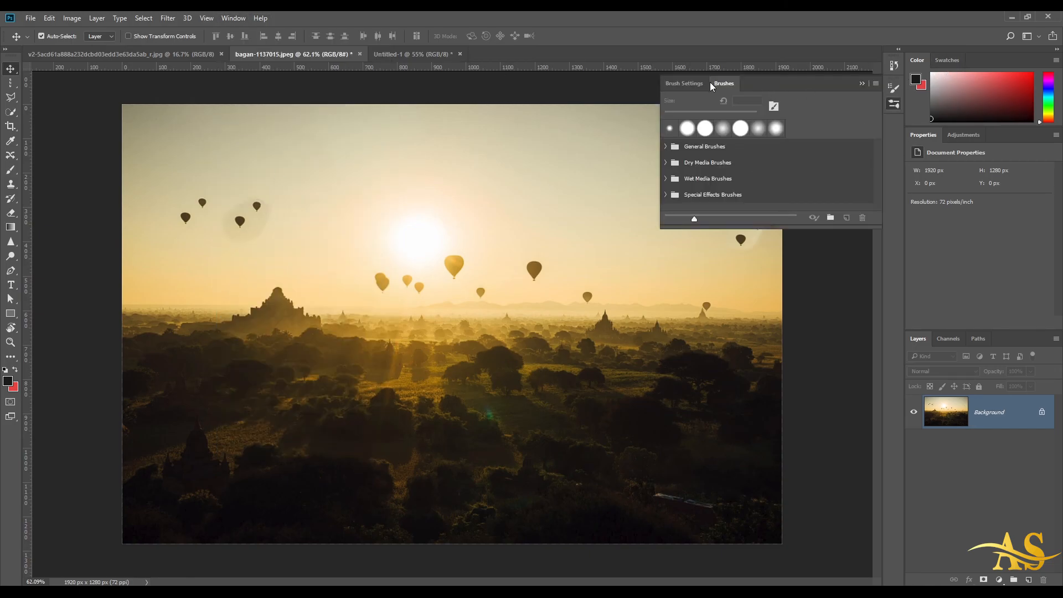
click(233, 18)
click(261, 218)
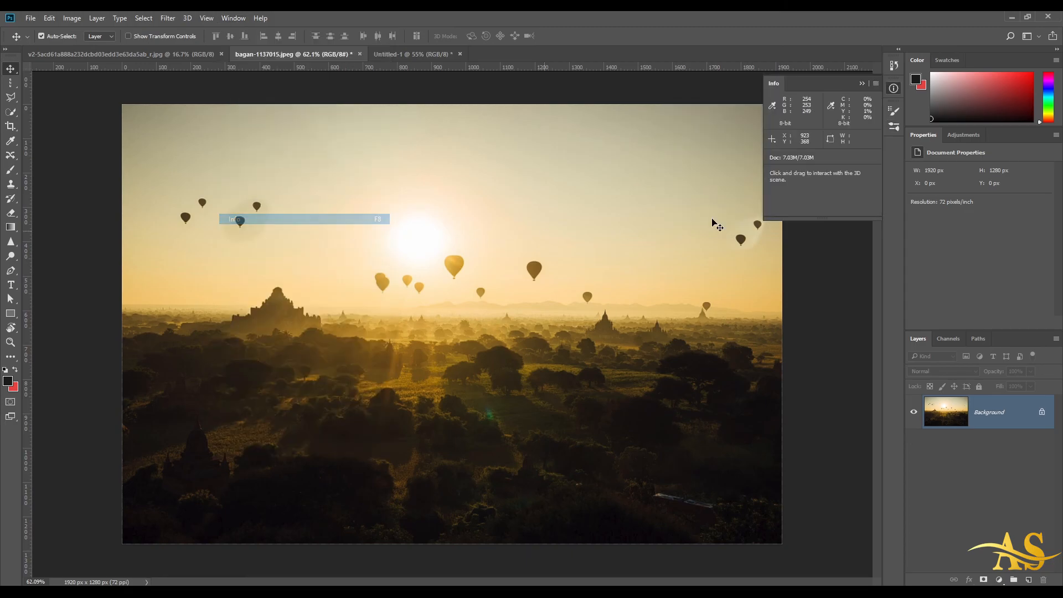
drag(773, 84, 772, 316)
Step: Show the Navigator panel and float it away from Histogram, over the photo's upper edge
click(233, 18)
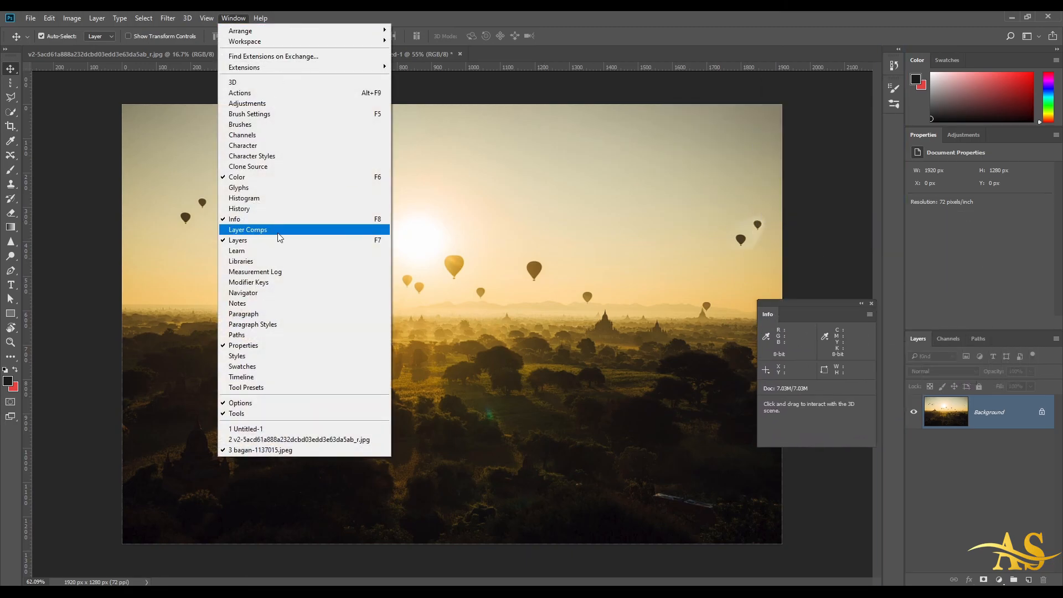
click(267, 293)
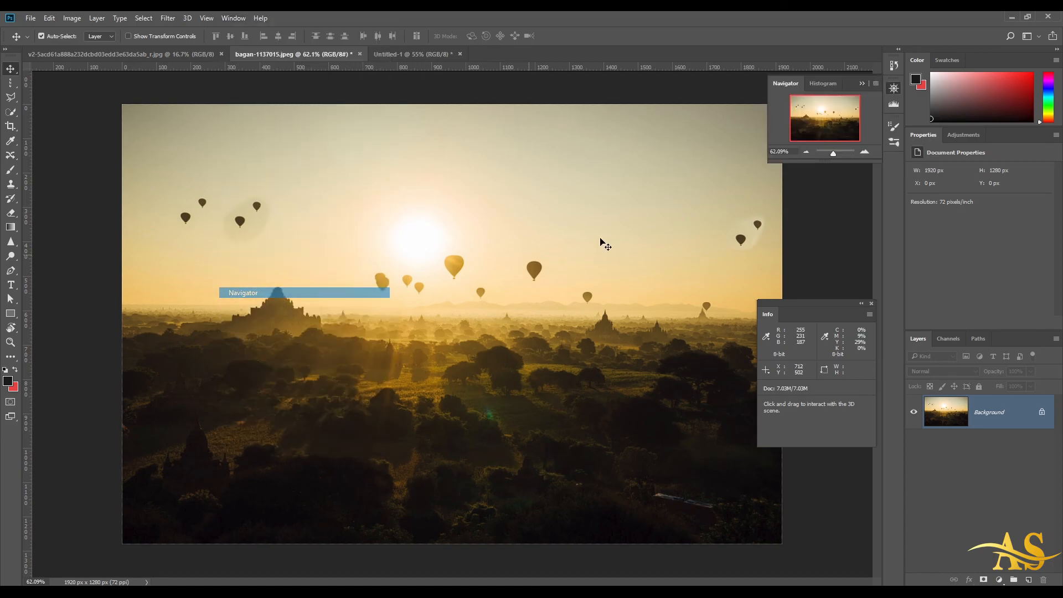
drag(786, 84, 649, 59)
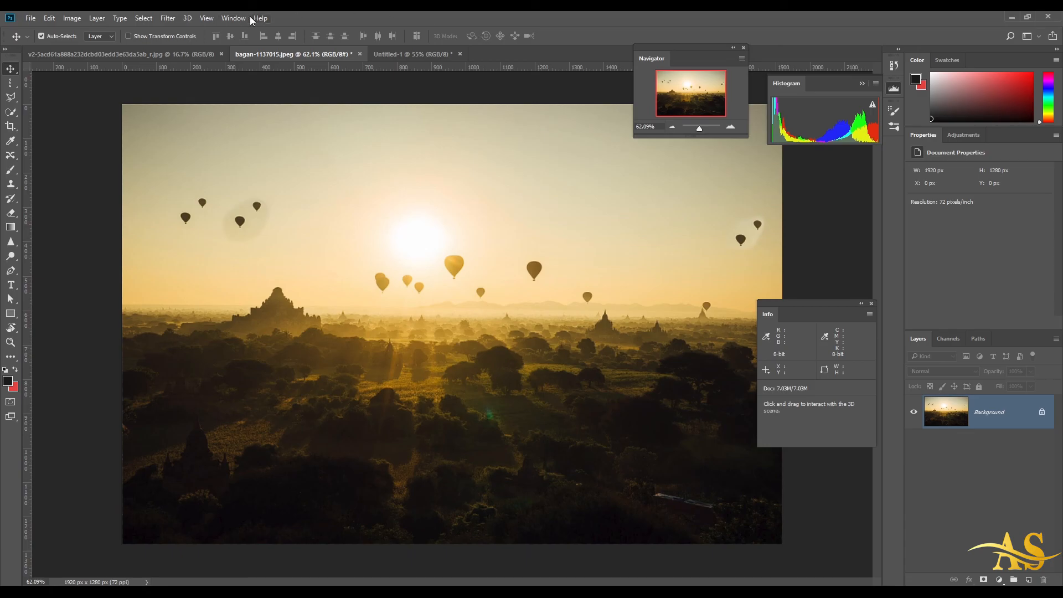
Step: Show the Timeline panel and float it over the canvas between Navigator and Info
click(233, 18)
click(277, 378)
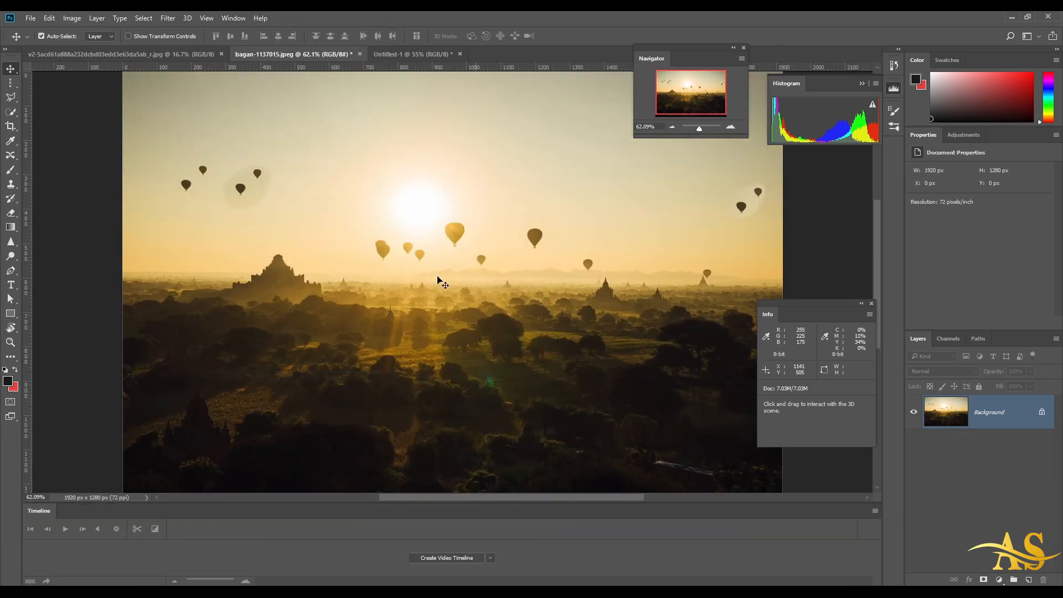
drag(39, 510, 611, 189)
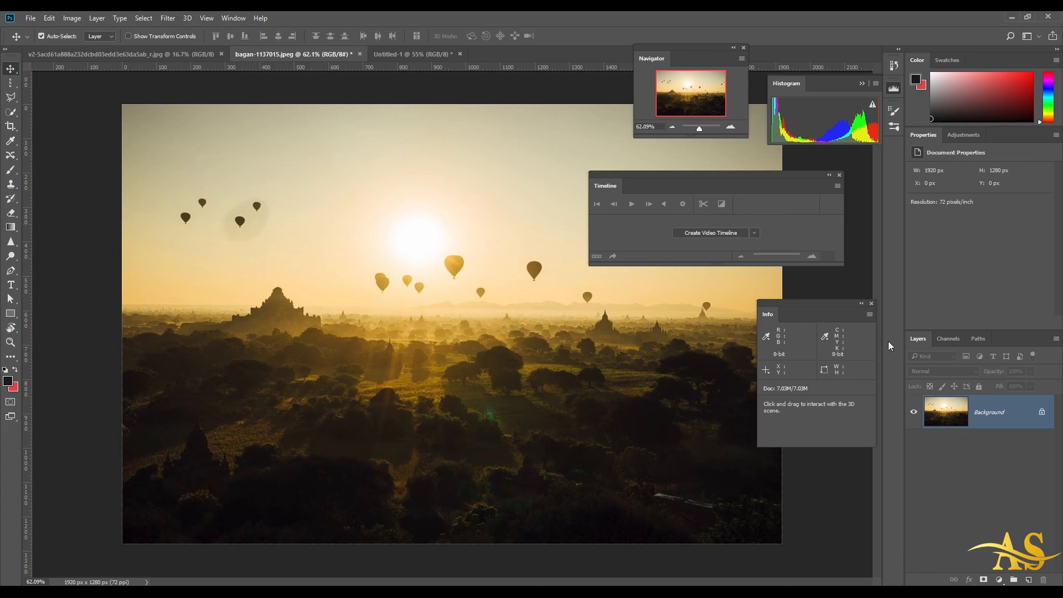
Step: Switch to the Essentials workspace and back to Masterclass to compare their panel layouts
click(1038, 37)
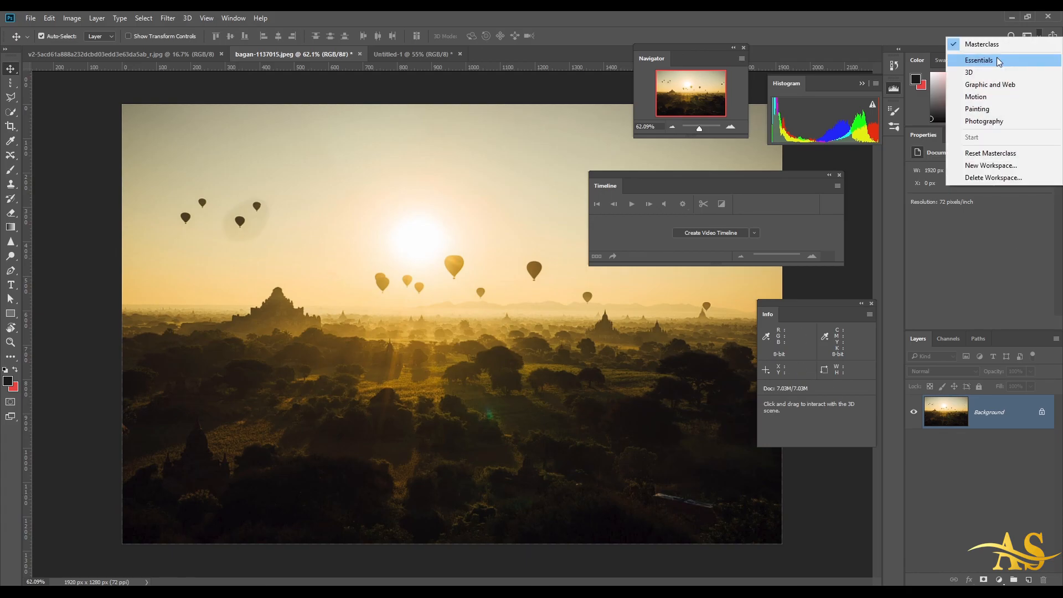
click(996, 59)
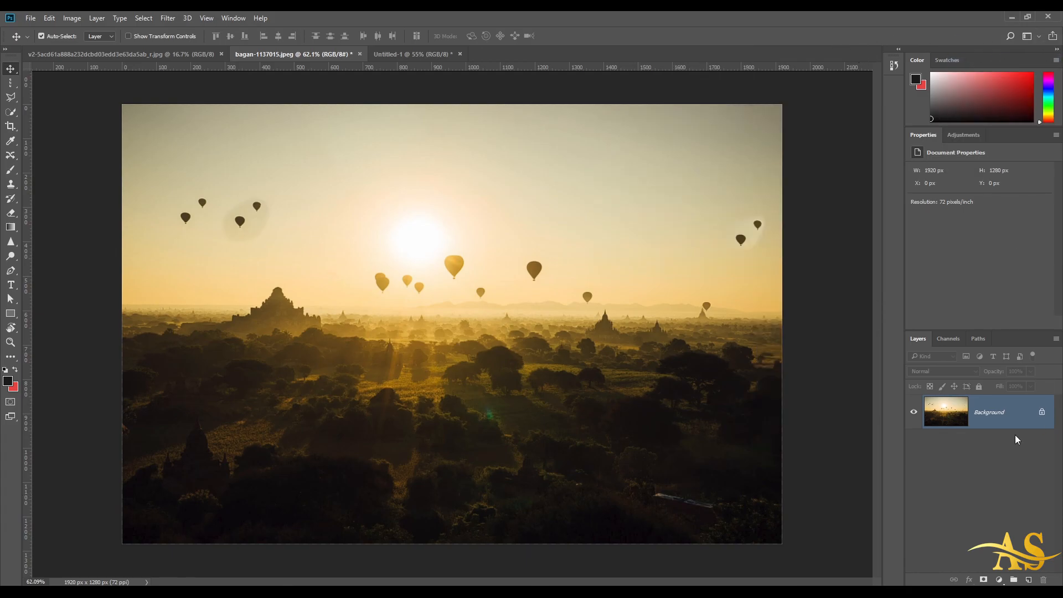
click(1038, 36)
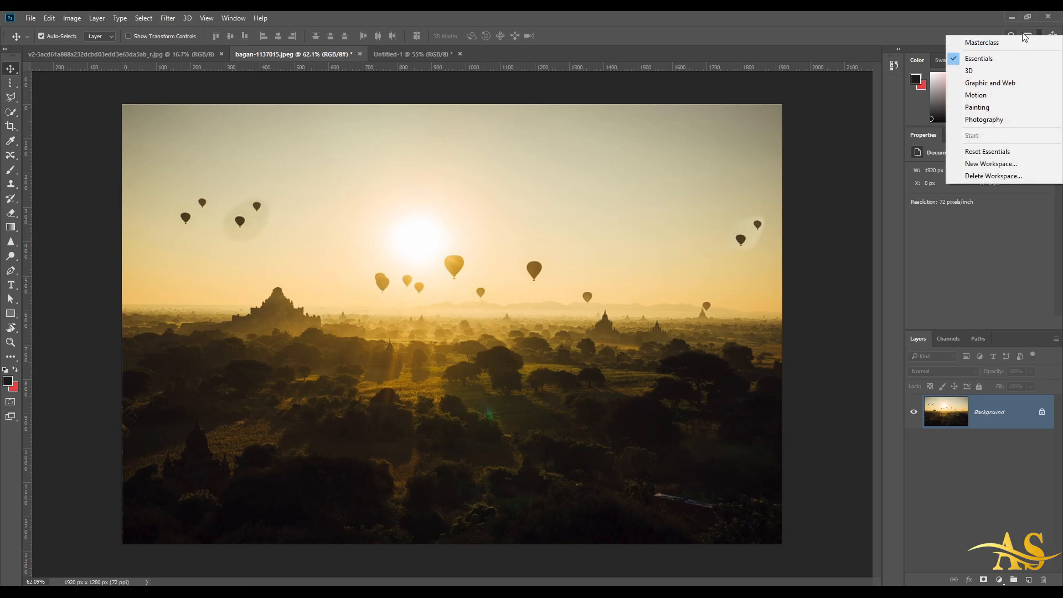
click(982, 39)
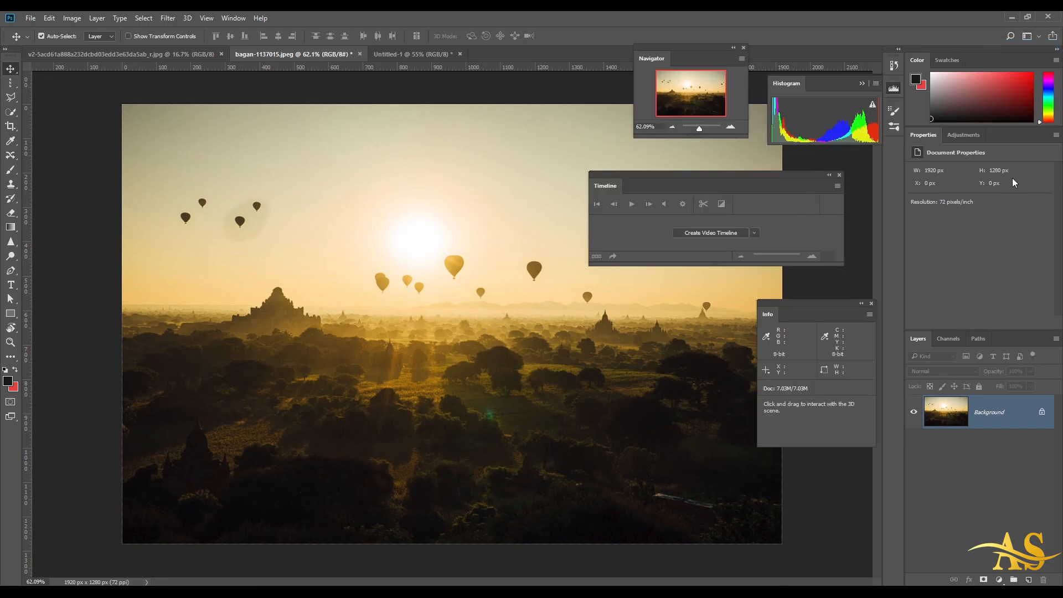